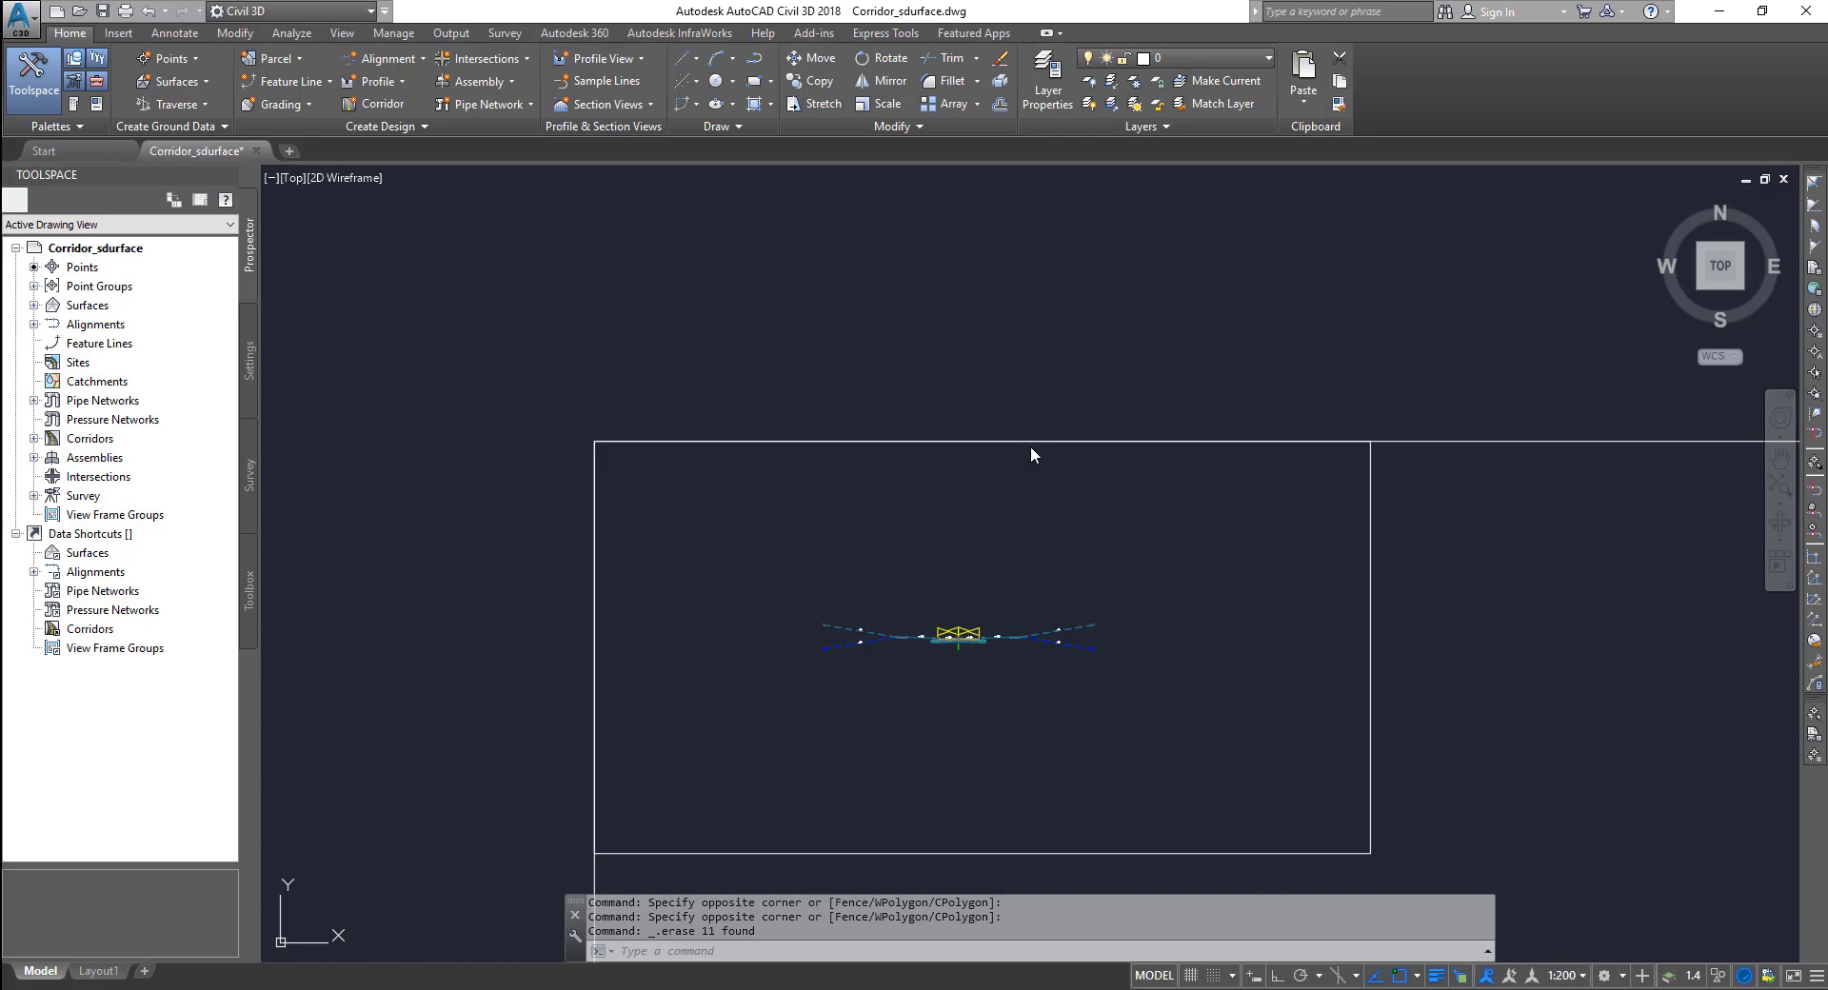
# - Set the style of the M1 Corridor - Datum surface to ANZ_!_No Display
pyautogui.scroll(-6, 1033, 449)
pyautogui.scroll(10, 988, 425)
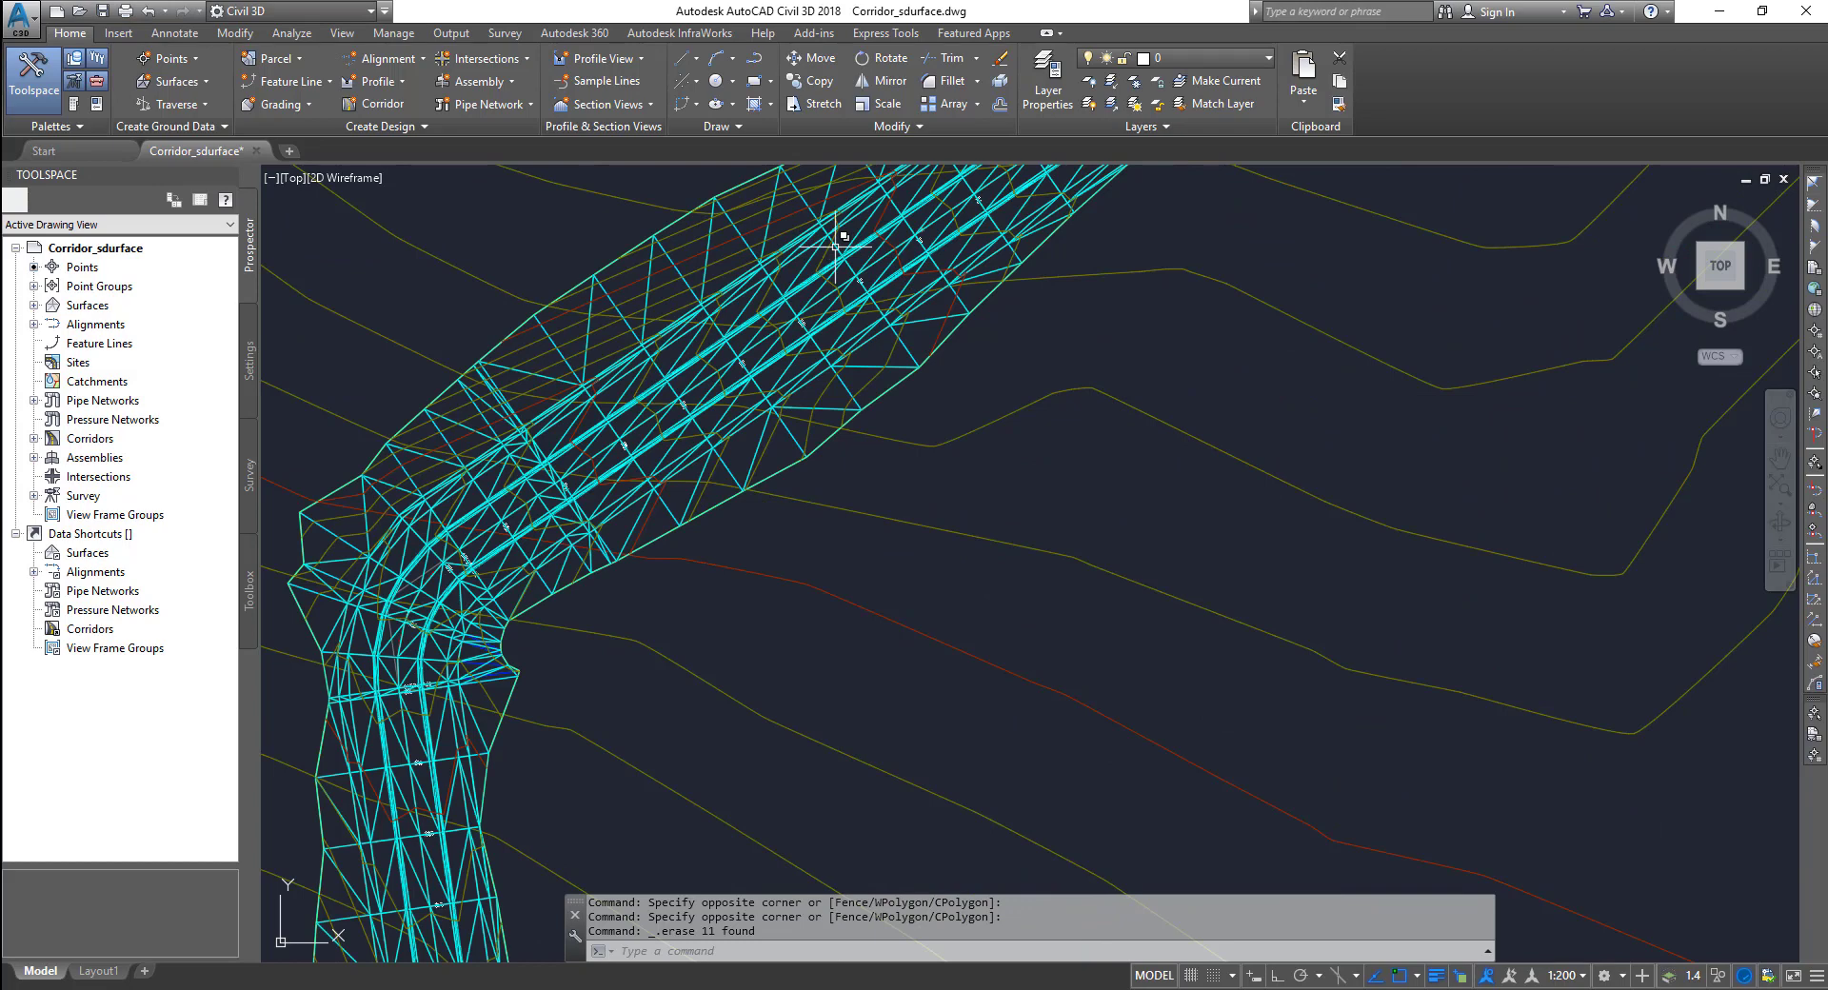
pyautogui.moveTo(971, 318); pyautogui.dragTo(1073, 456, button='middle')
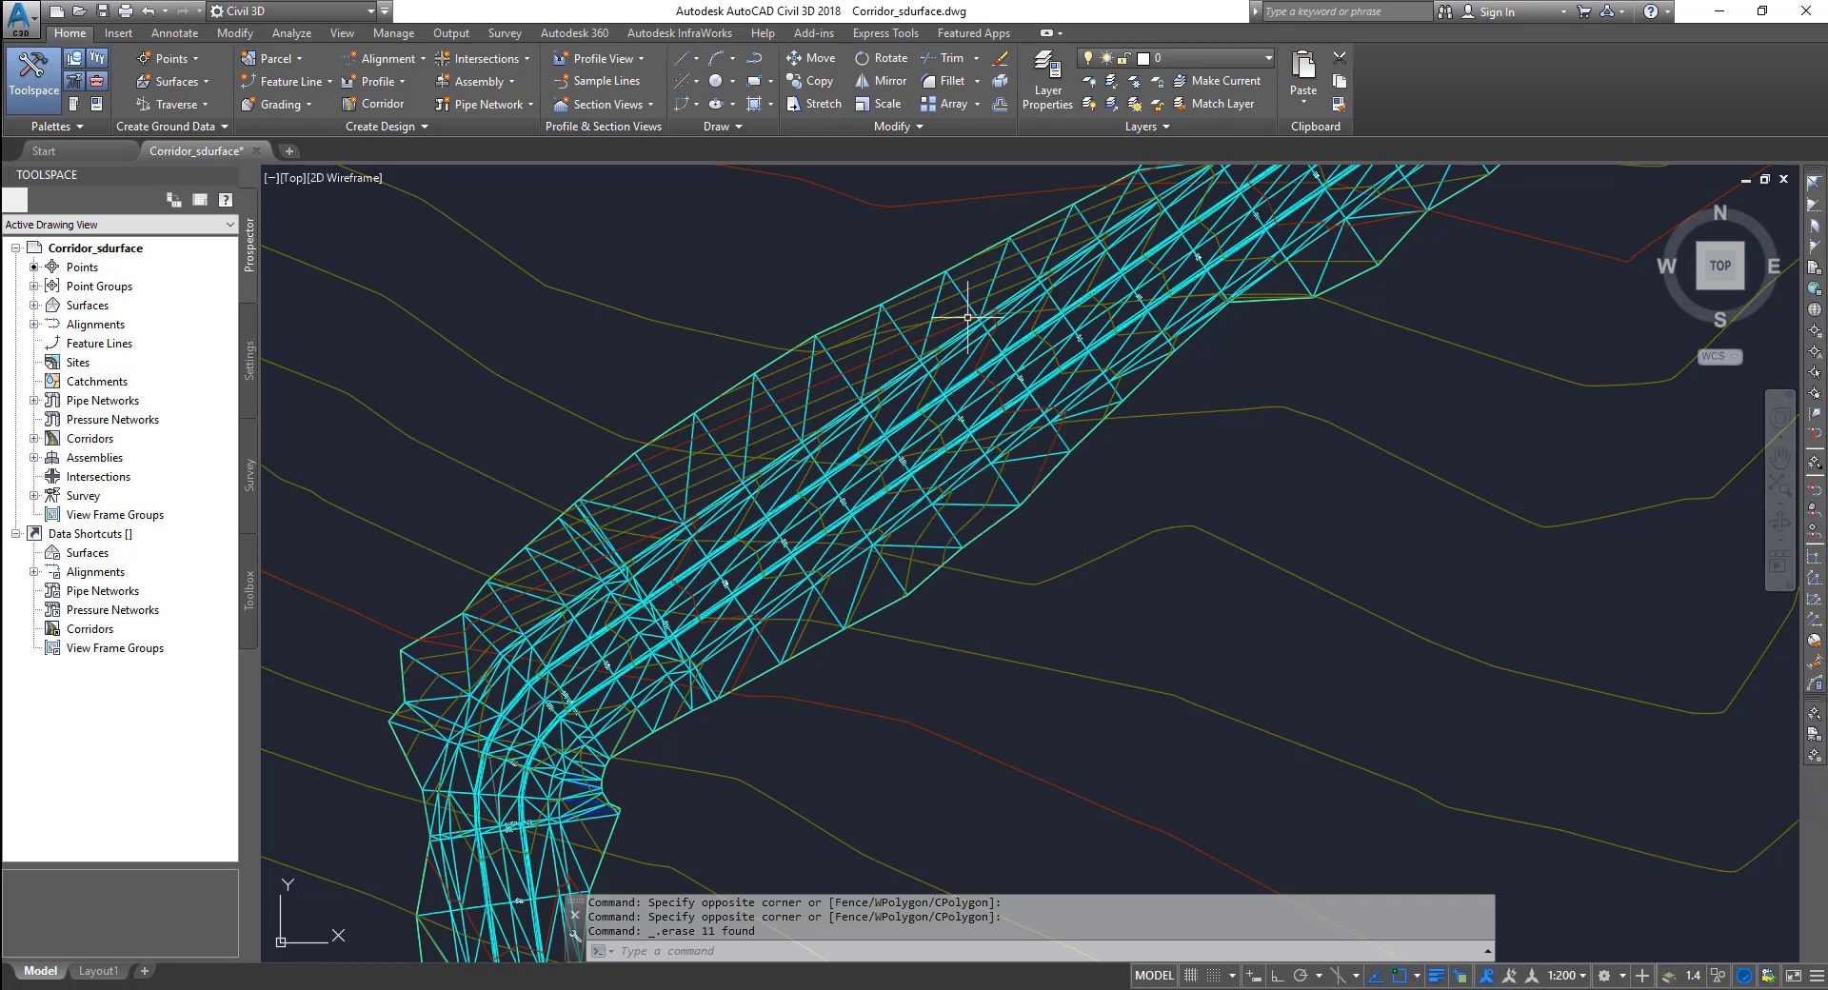
pyautogui.click(918, 296)
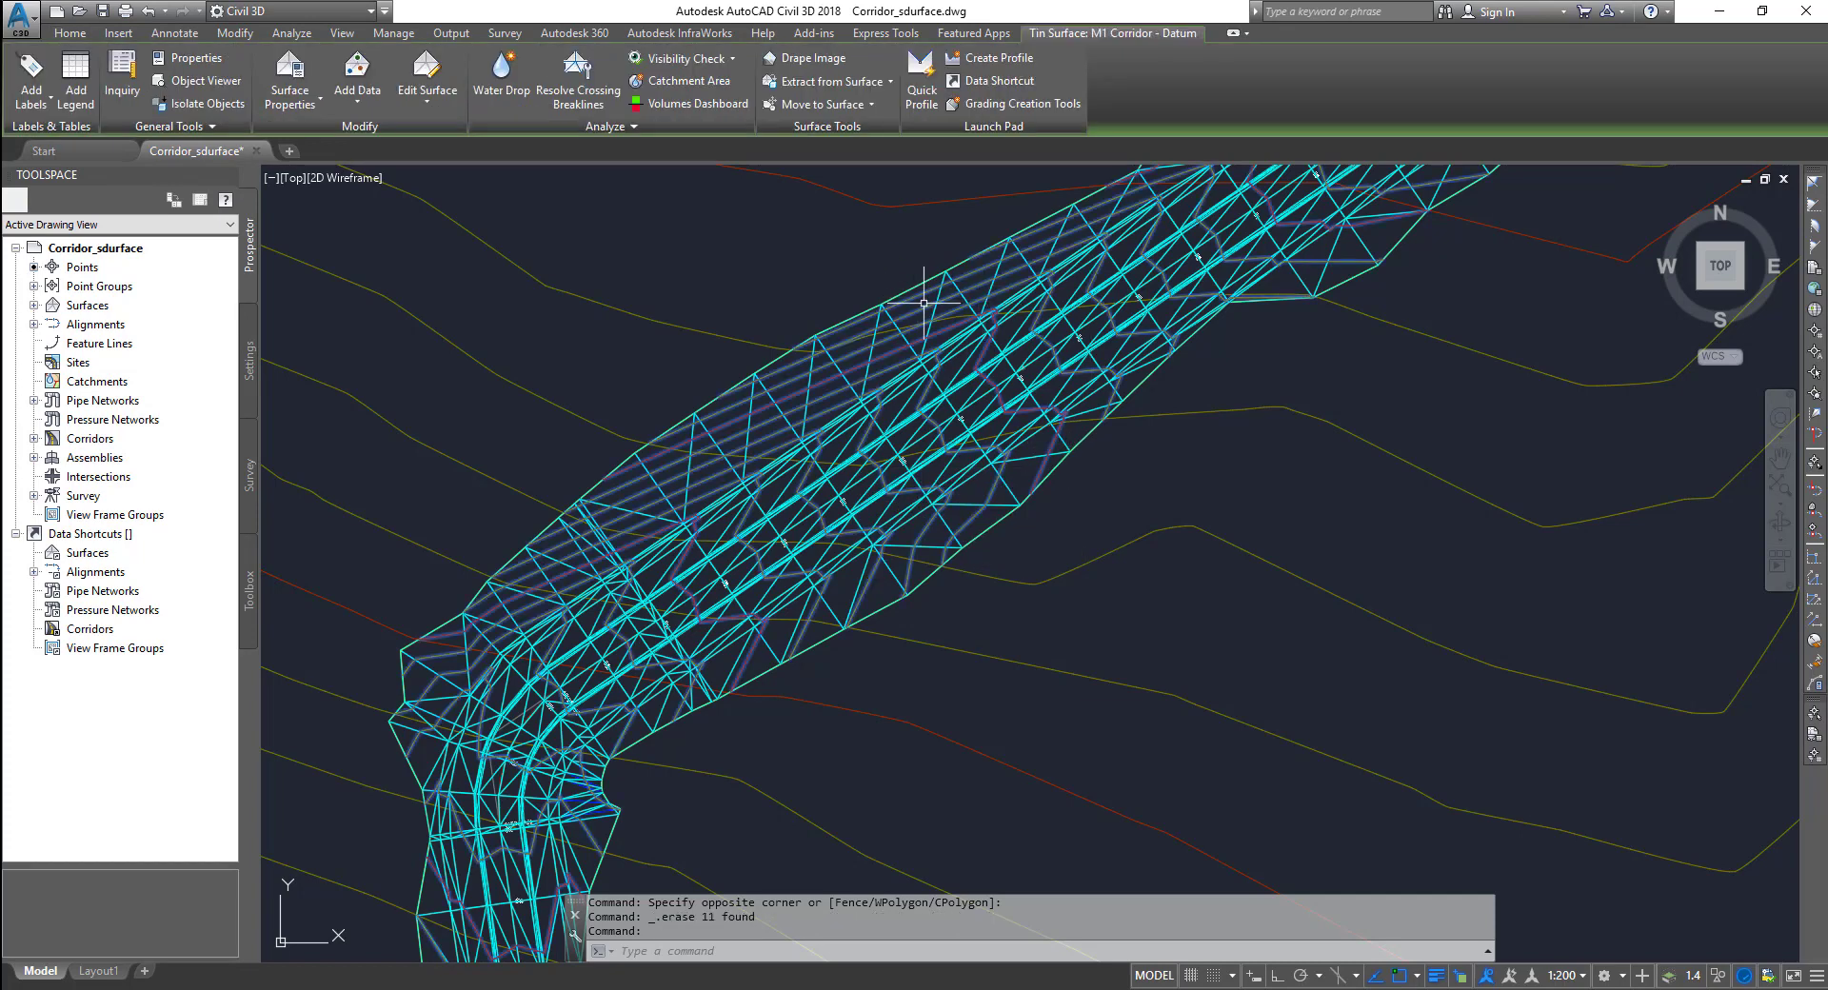
pyautogui.click(287, 105)
pyautogui.moveTo(953, 316)
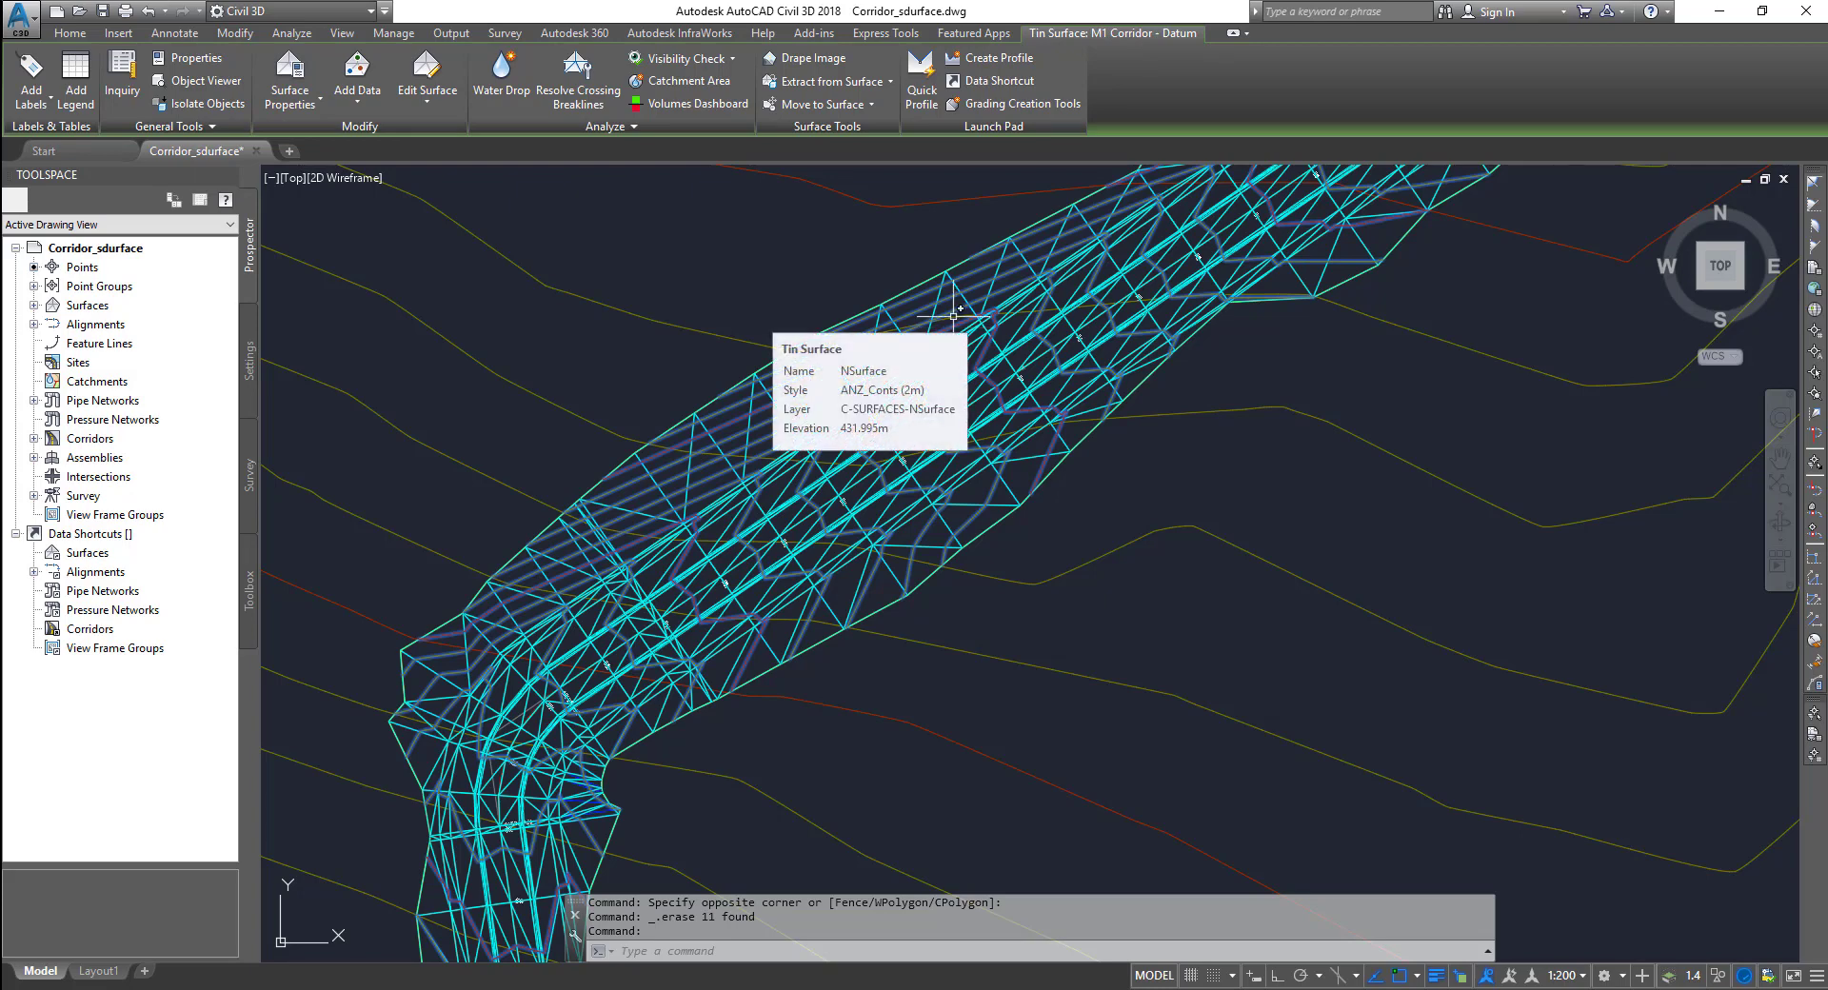
pyautogui.hotkey('ctrl', '1')
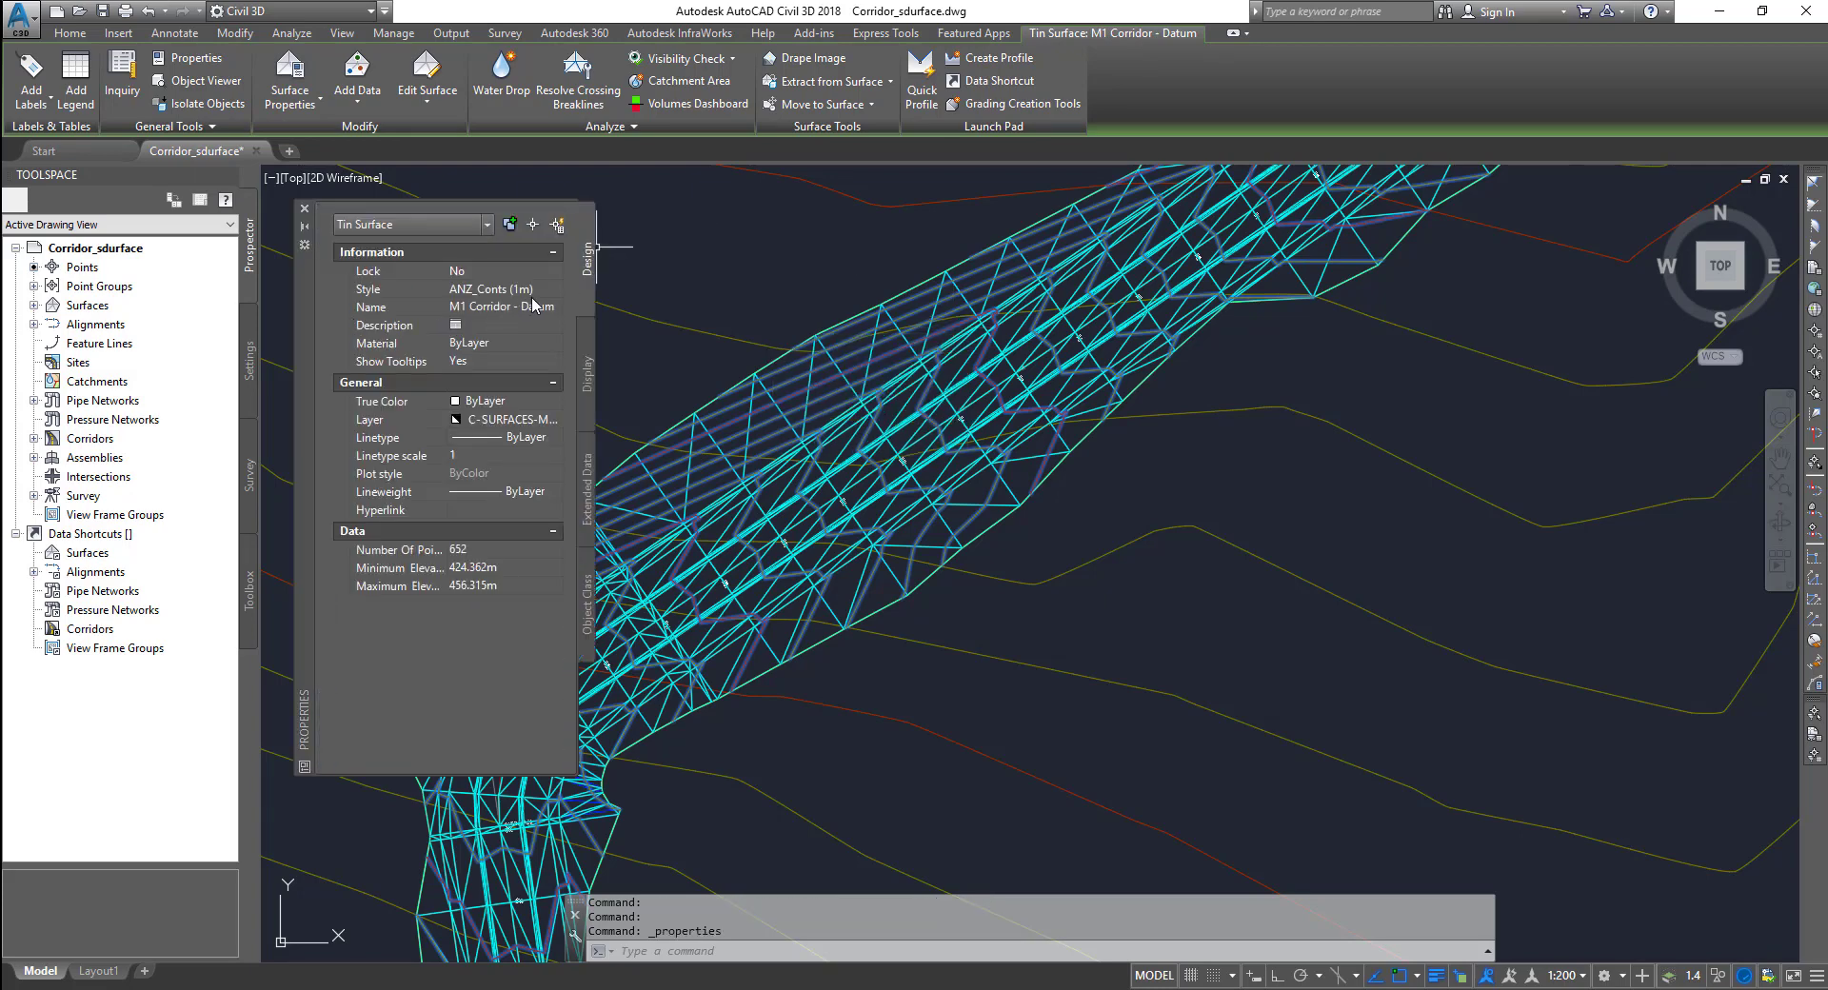
pyautogui.click(536, 293)
pyautogui.click(553, 290)
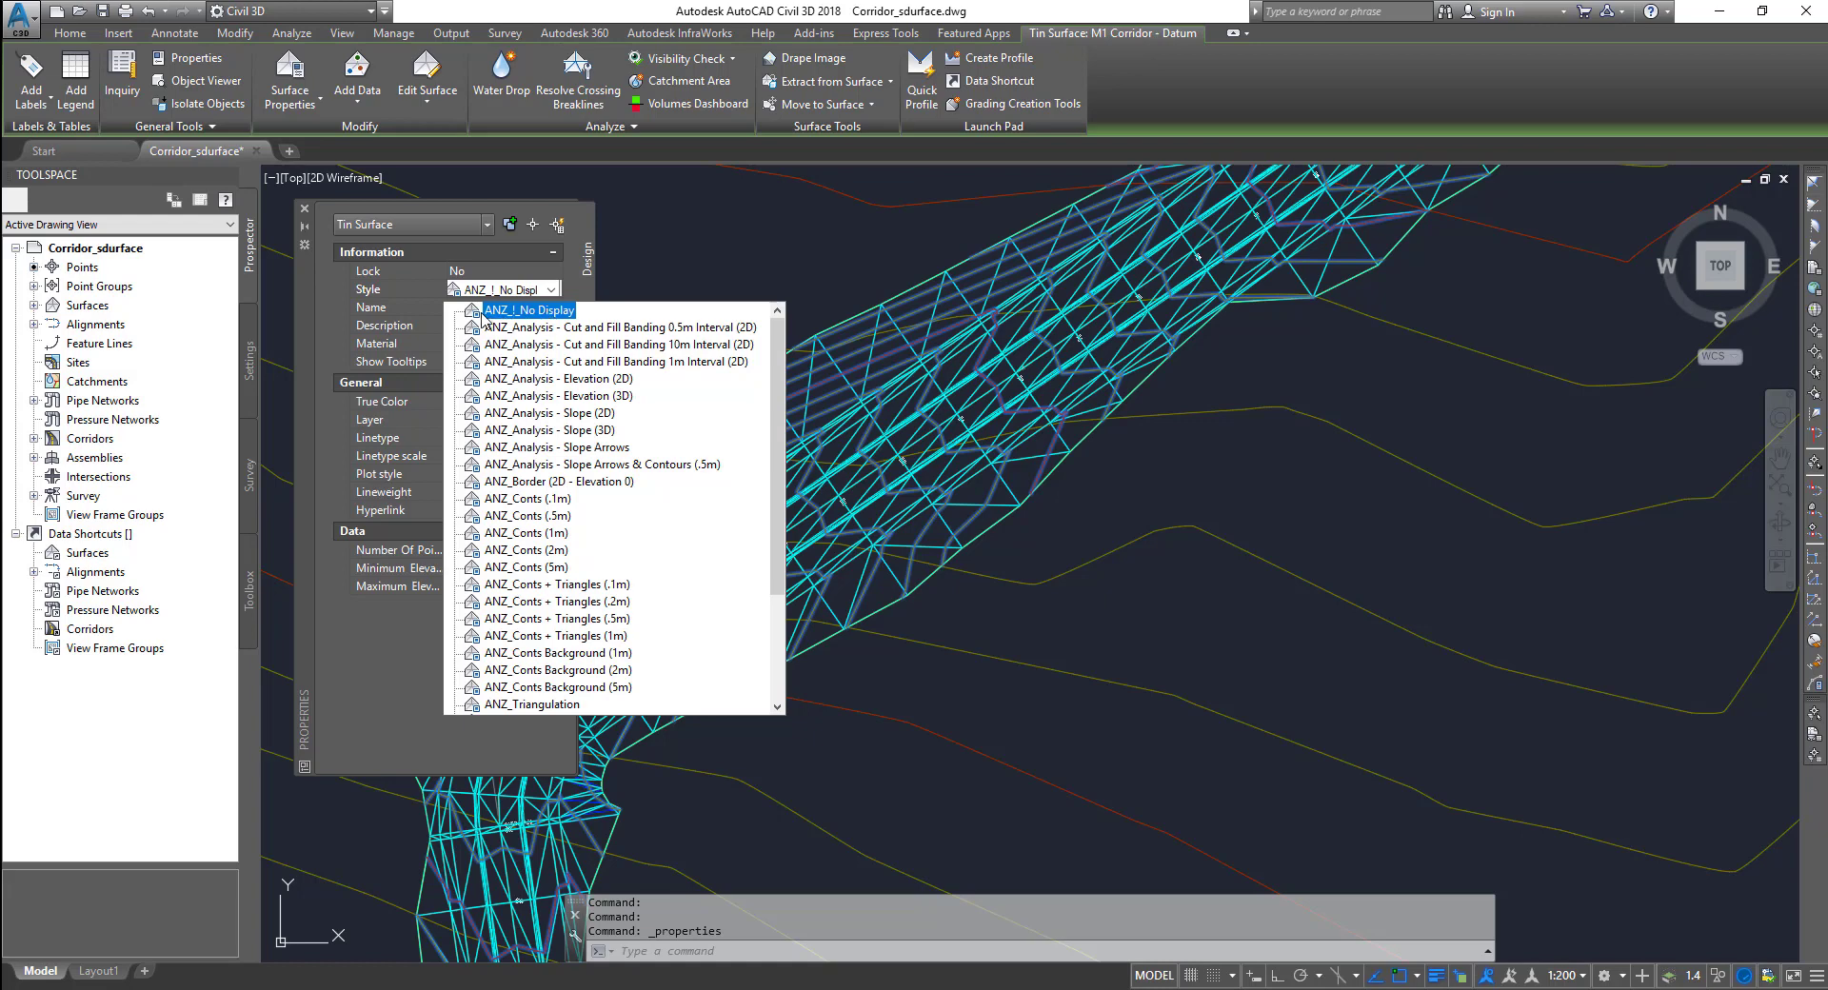
pyautogui.click(561, 312)
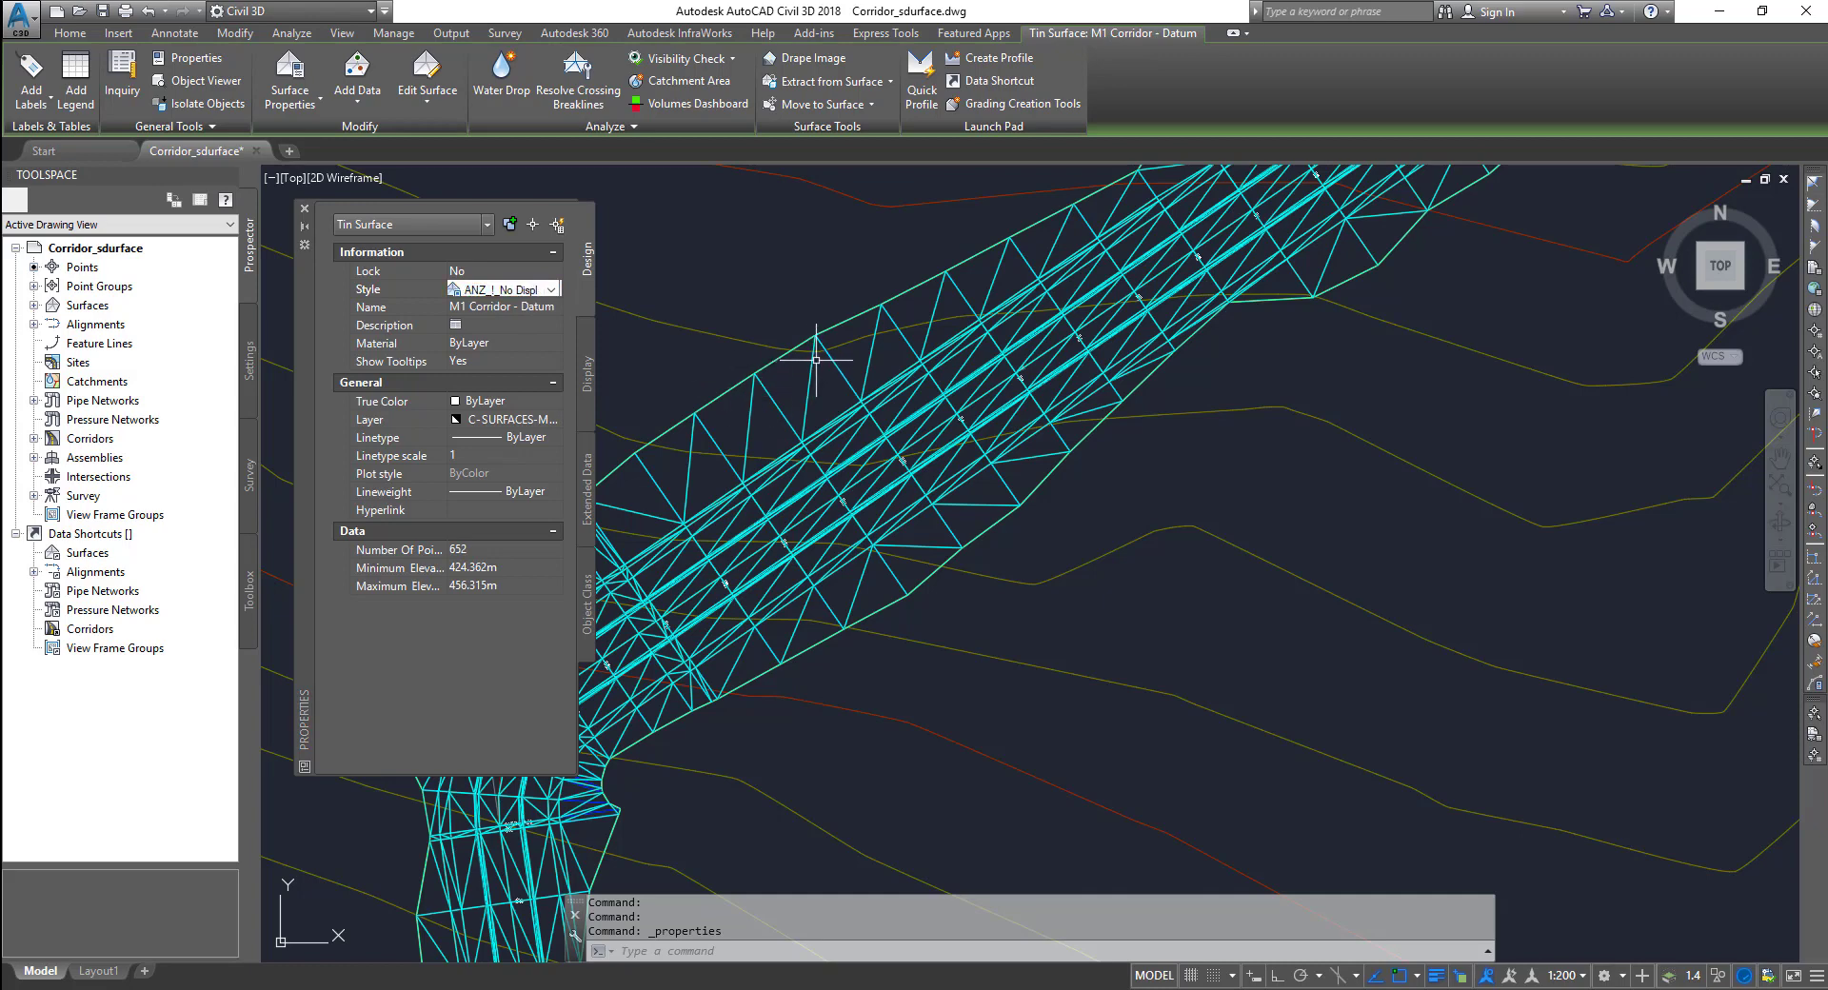
pyautogui.click(305, 210)
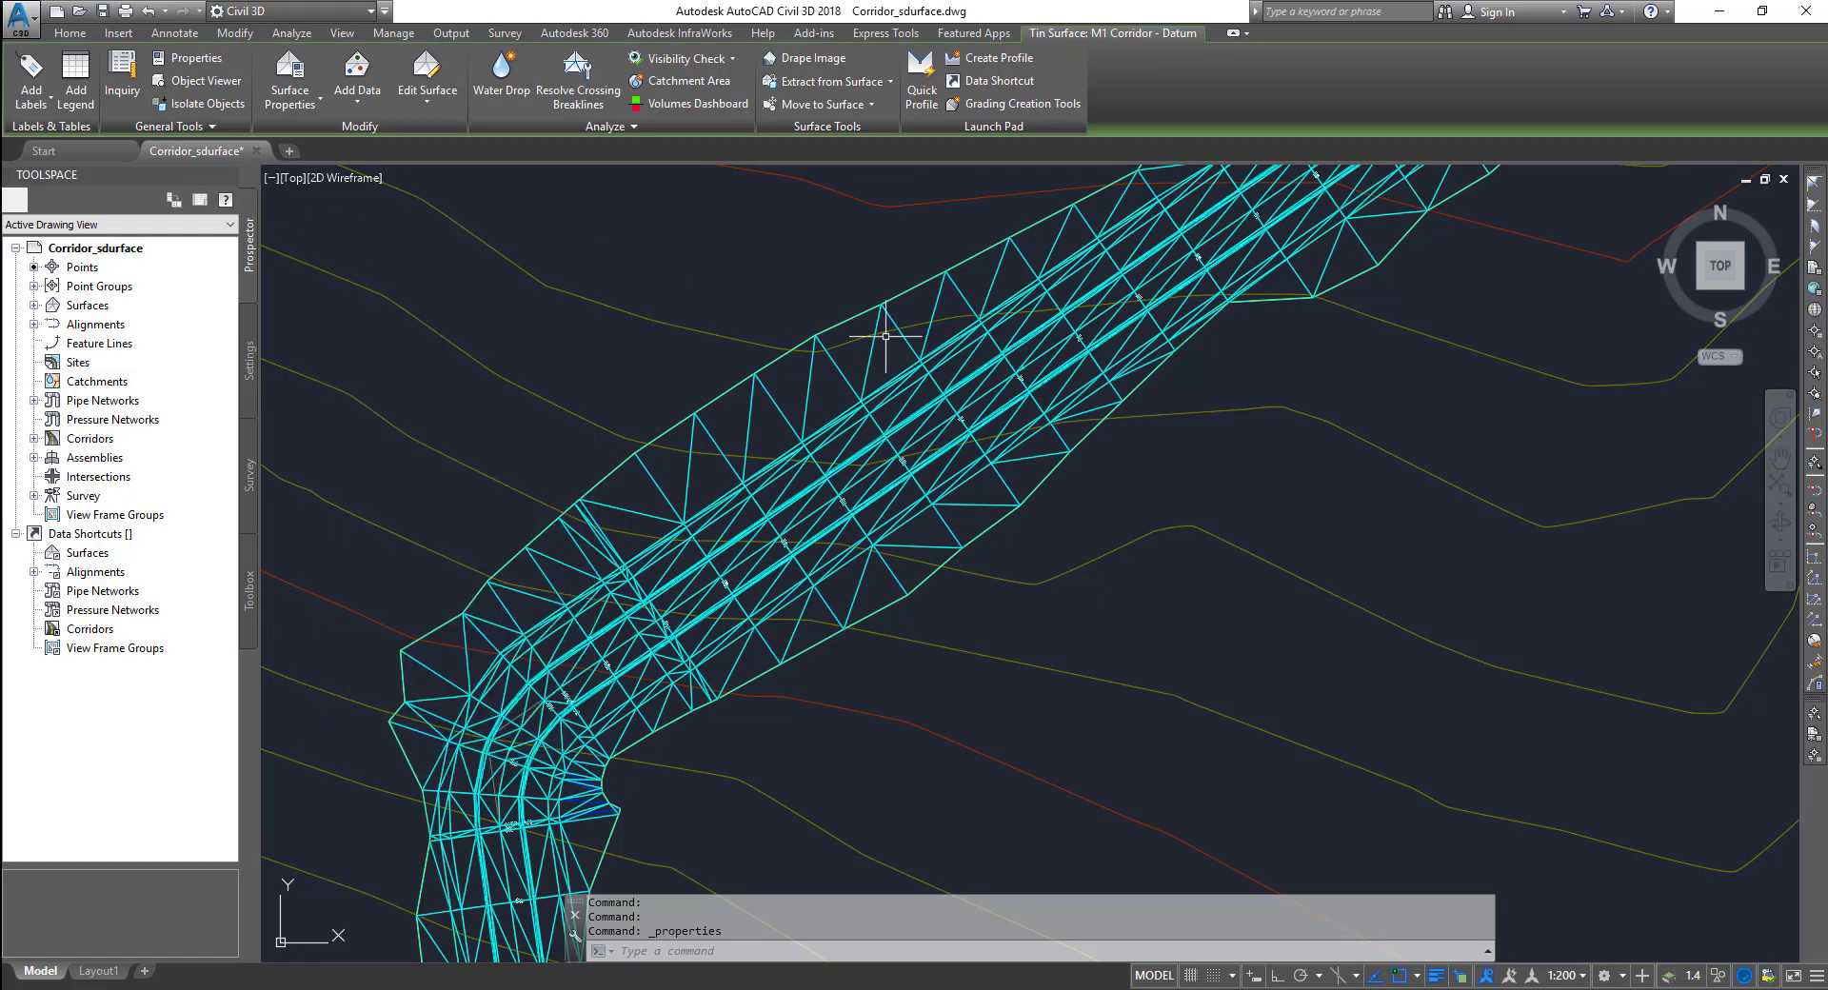
# - Set the style of the M1 Corridor - Top surface to ANZ_!_No Display and deselect it
pyautogui.click(827, 363)
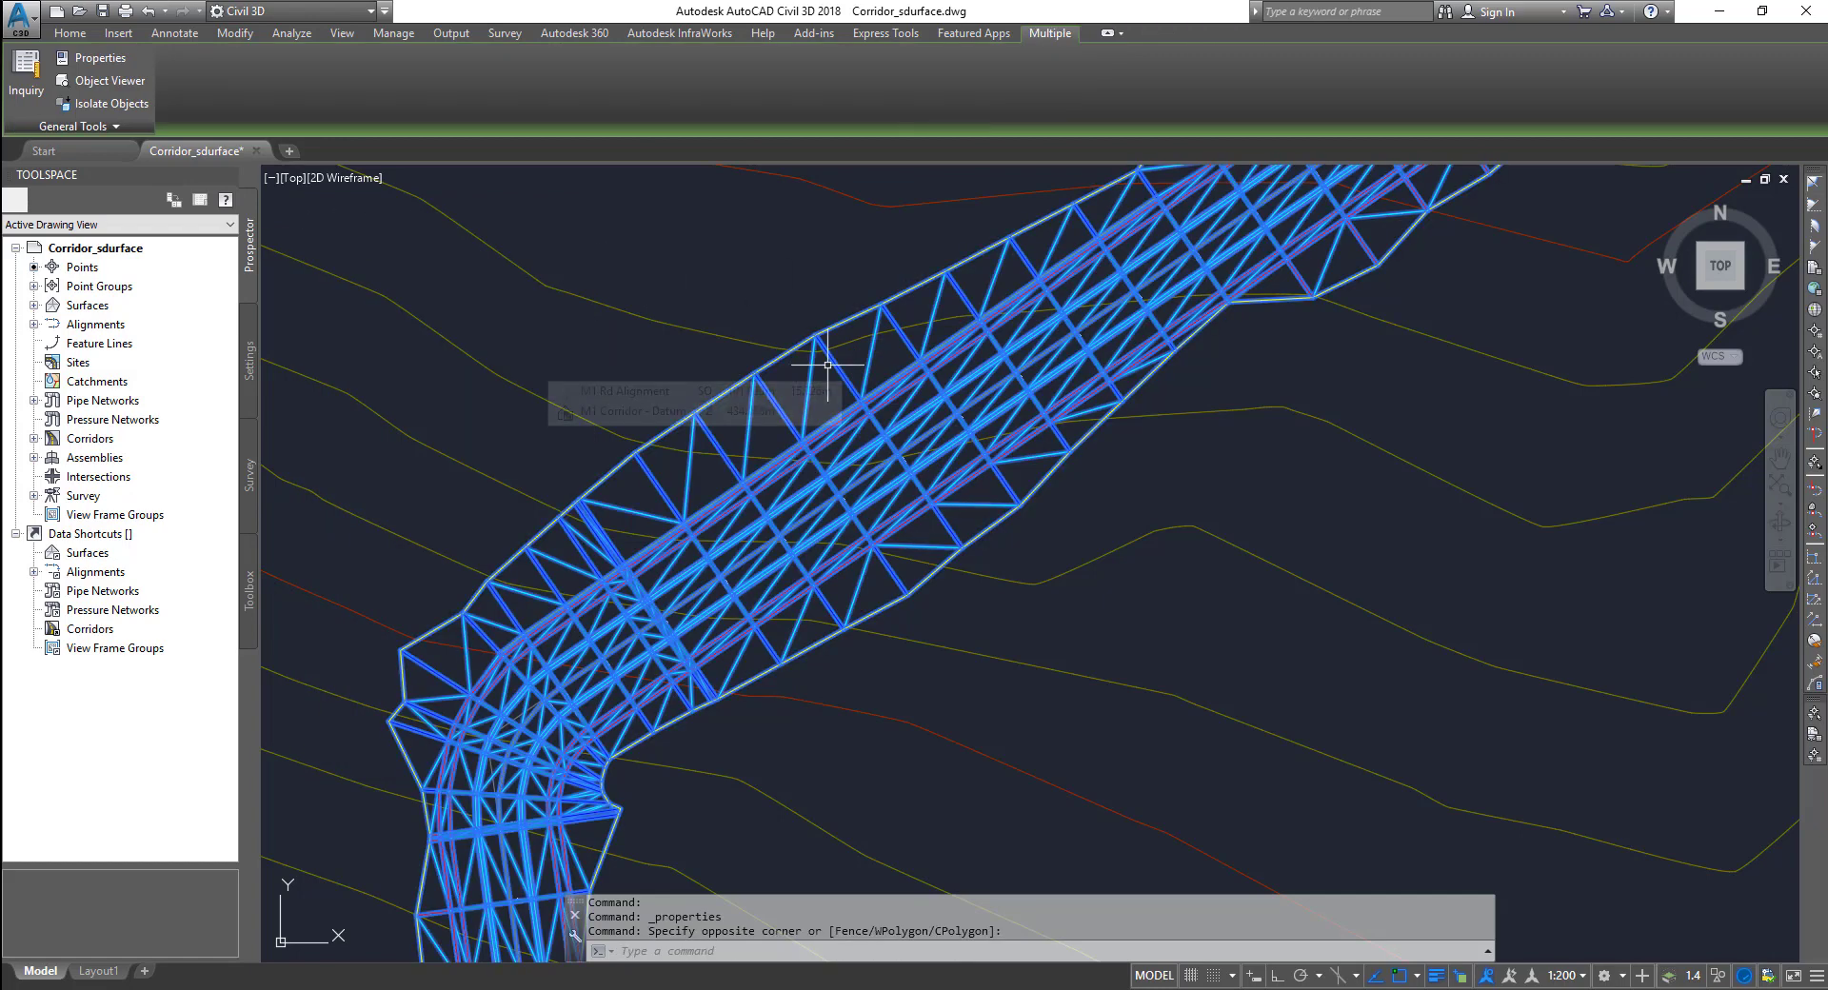
pyautogui.press('Escape')
pyautogui.press('Escape')
pyautogui.press('Escape')
pyautogui.click(840, 371)
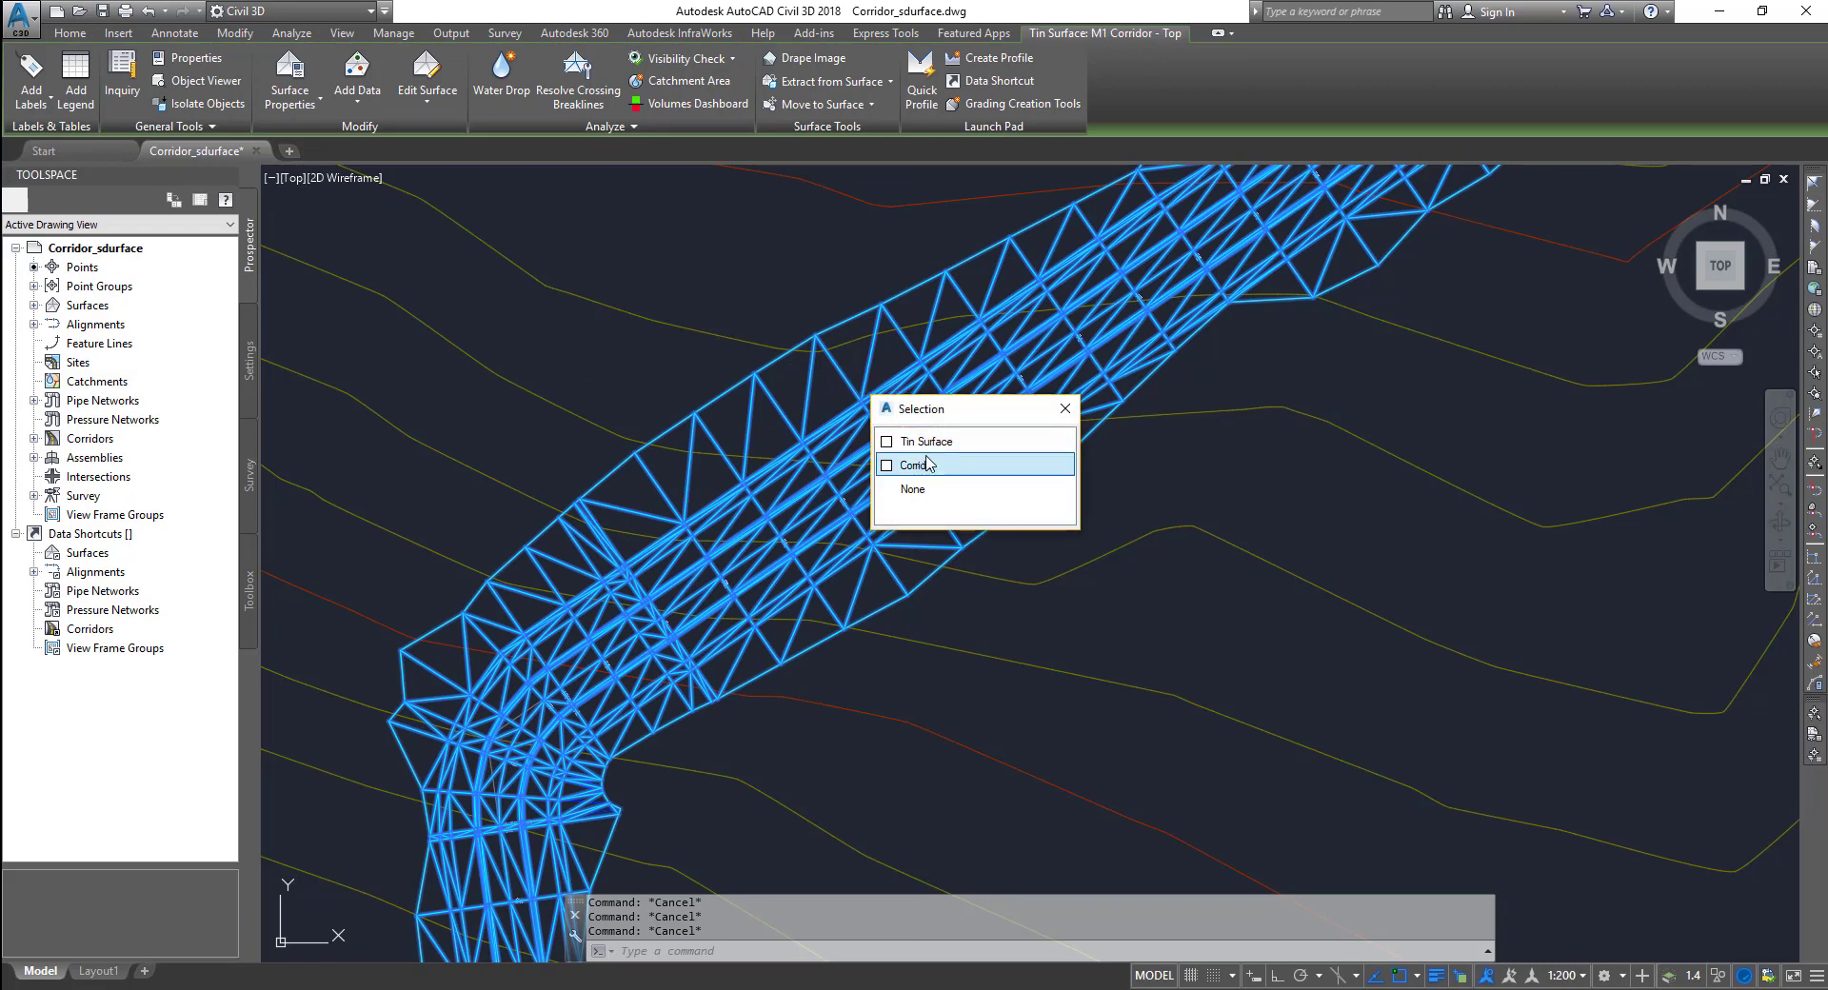
pyautogui.click(922, 441)
pyautogui.doubleClick(747, 367)
pyautogui.click(514, 289)
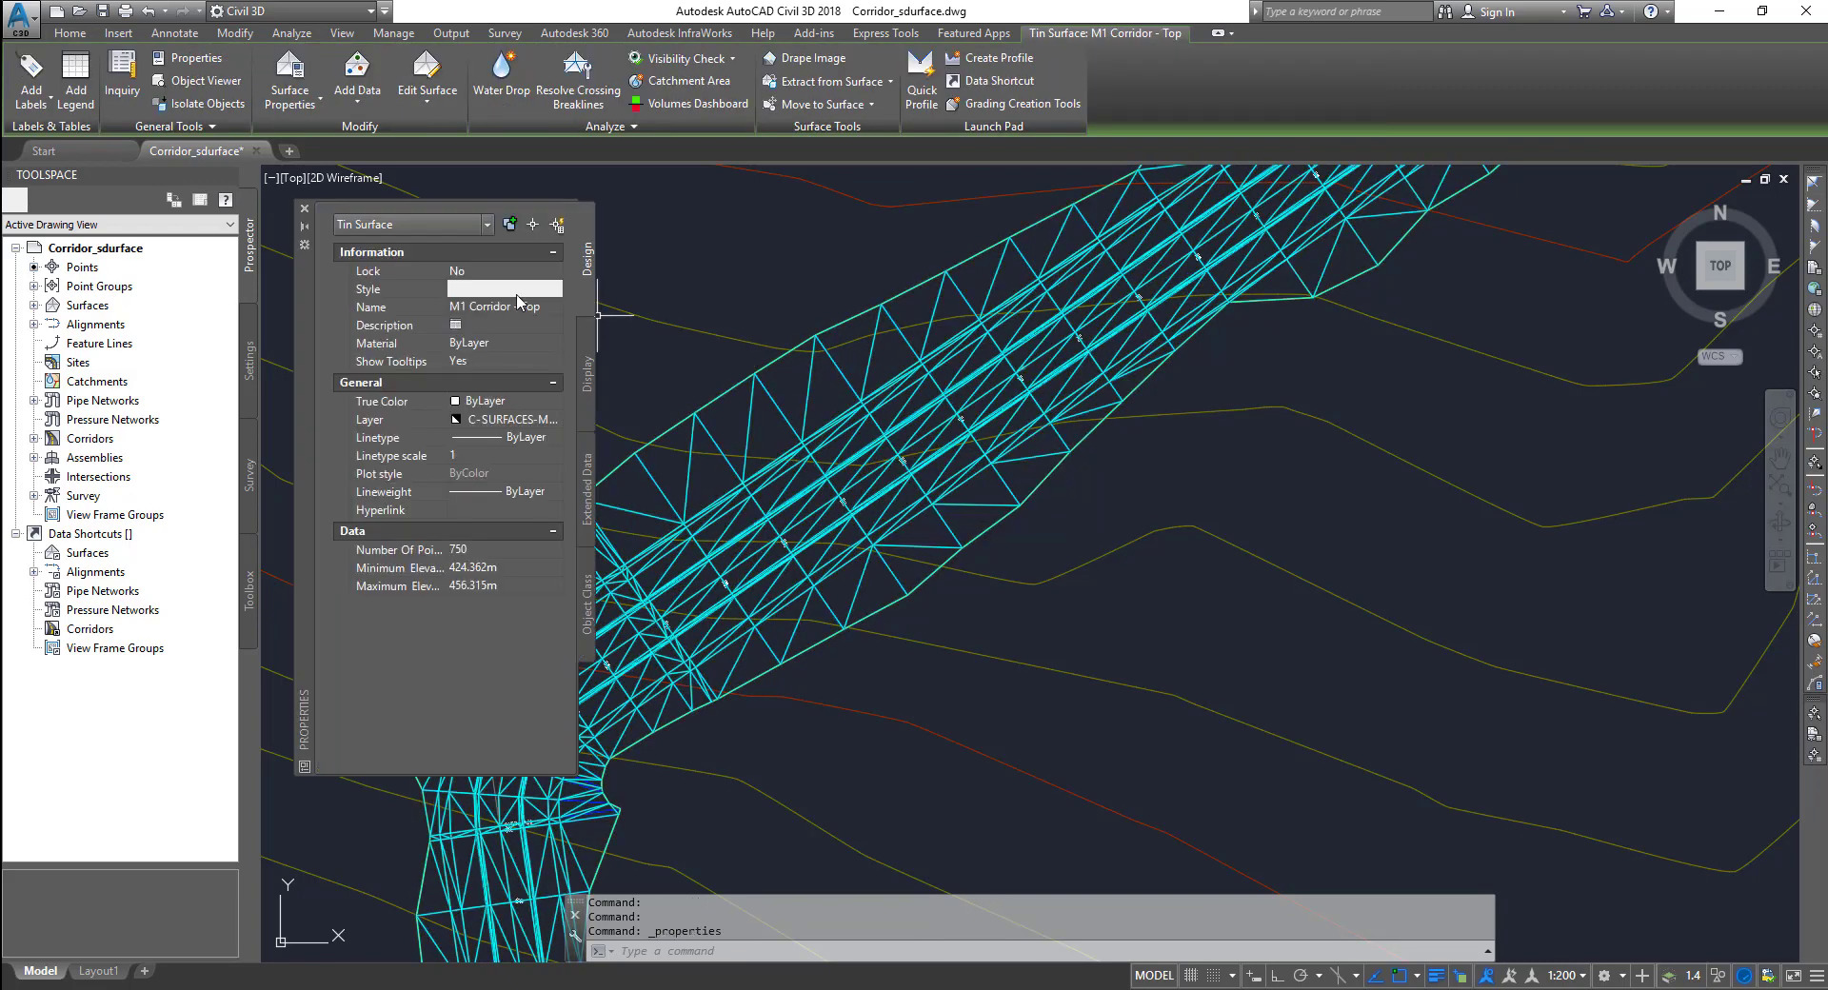
pyautogui.click(552, 289)
pyautogui.click(534, 707)
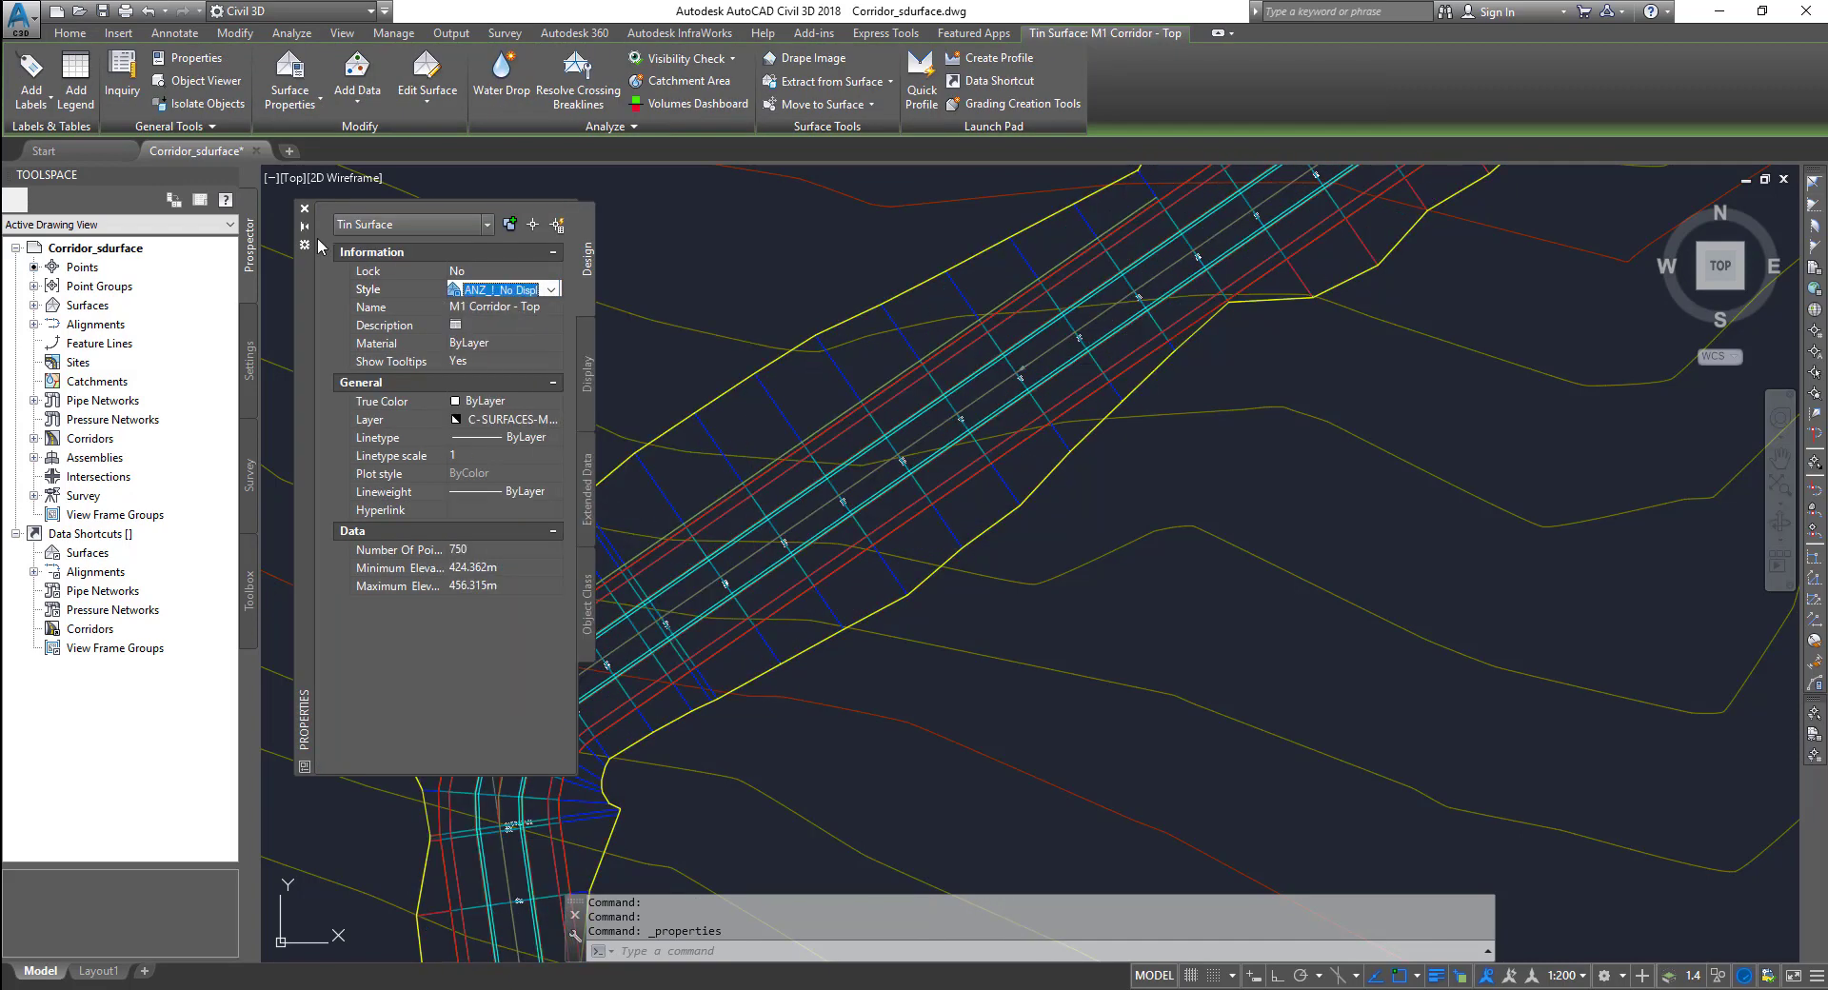
pyautogui.click(305, 211)
pyautogui.scroll(-5, 632, 306)
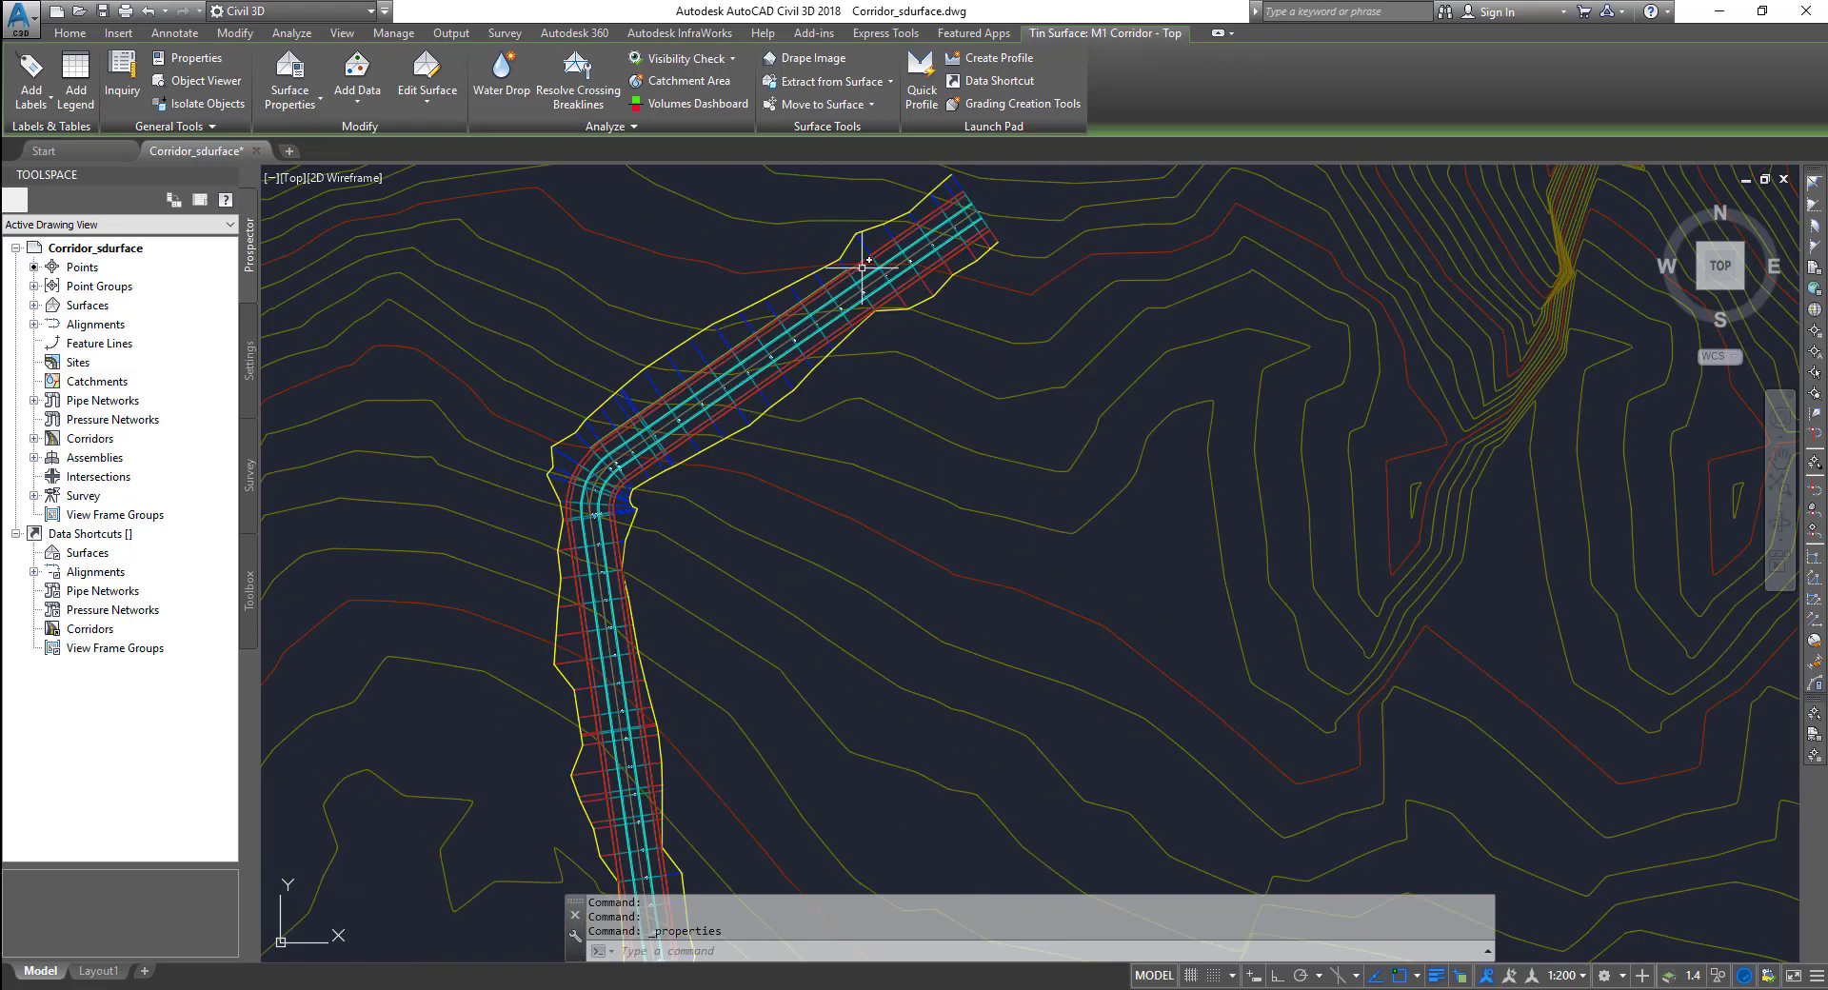
pyautogui.scroll(3, 762, 369)
pyautogui.press('Escape')
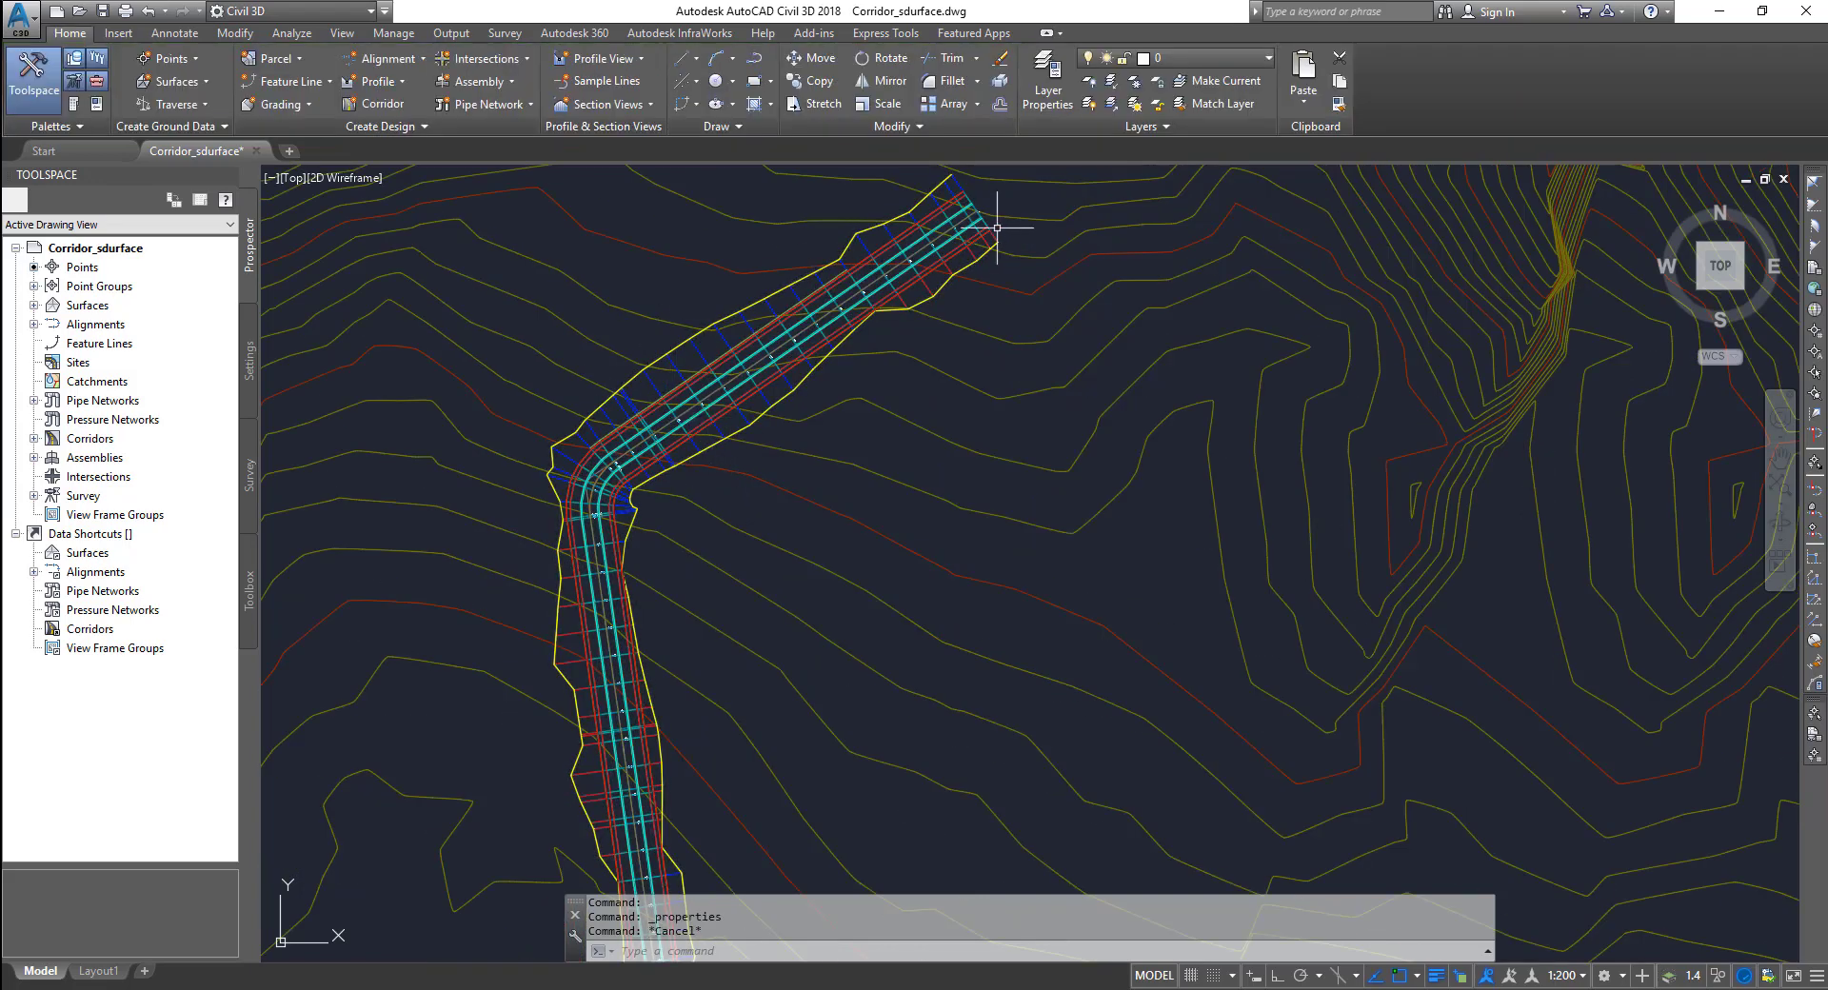
# - Examine the corridor across the terrain and the existing M1 assembly in its frame
pyautogui.scroll(-8, 614, 457)
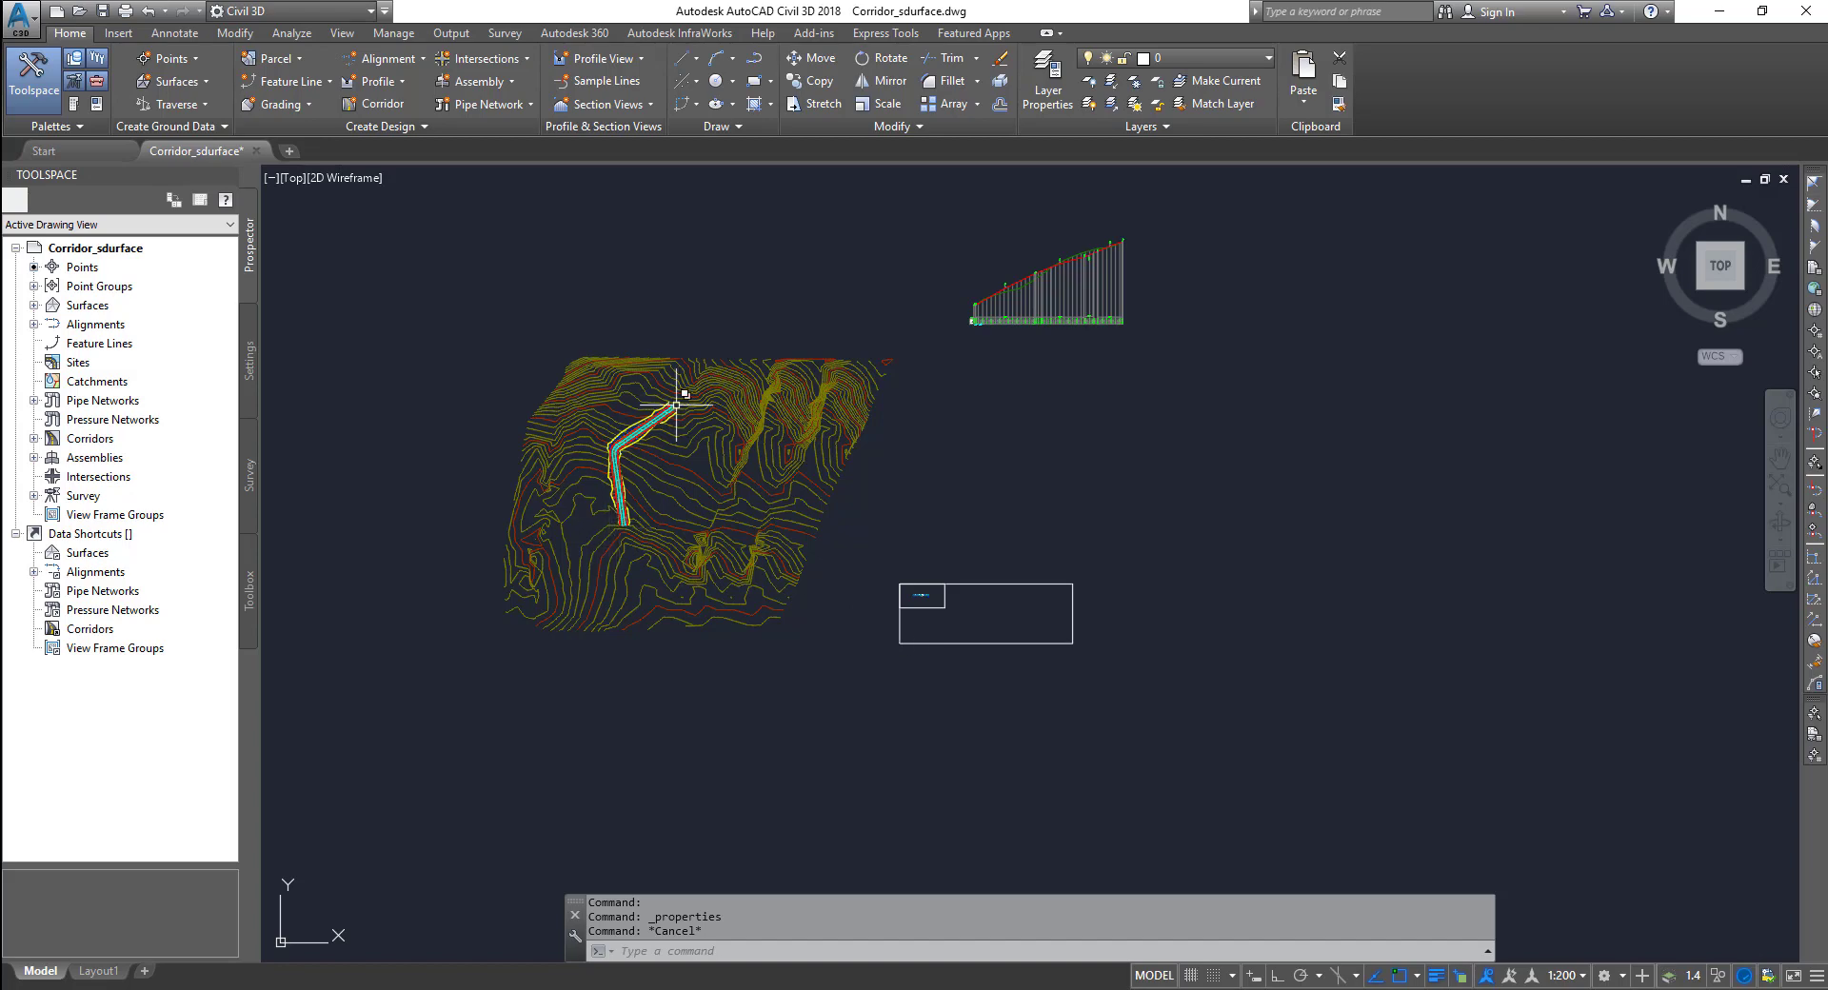
pyautogui.scroll(10, 921, 605)
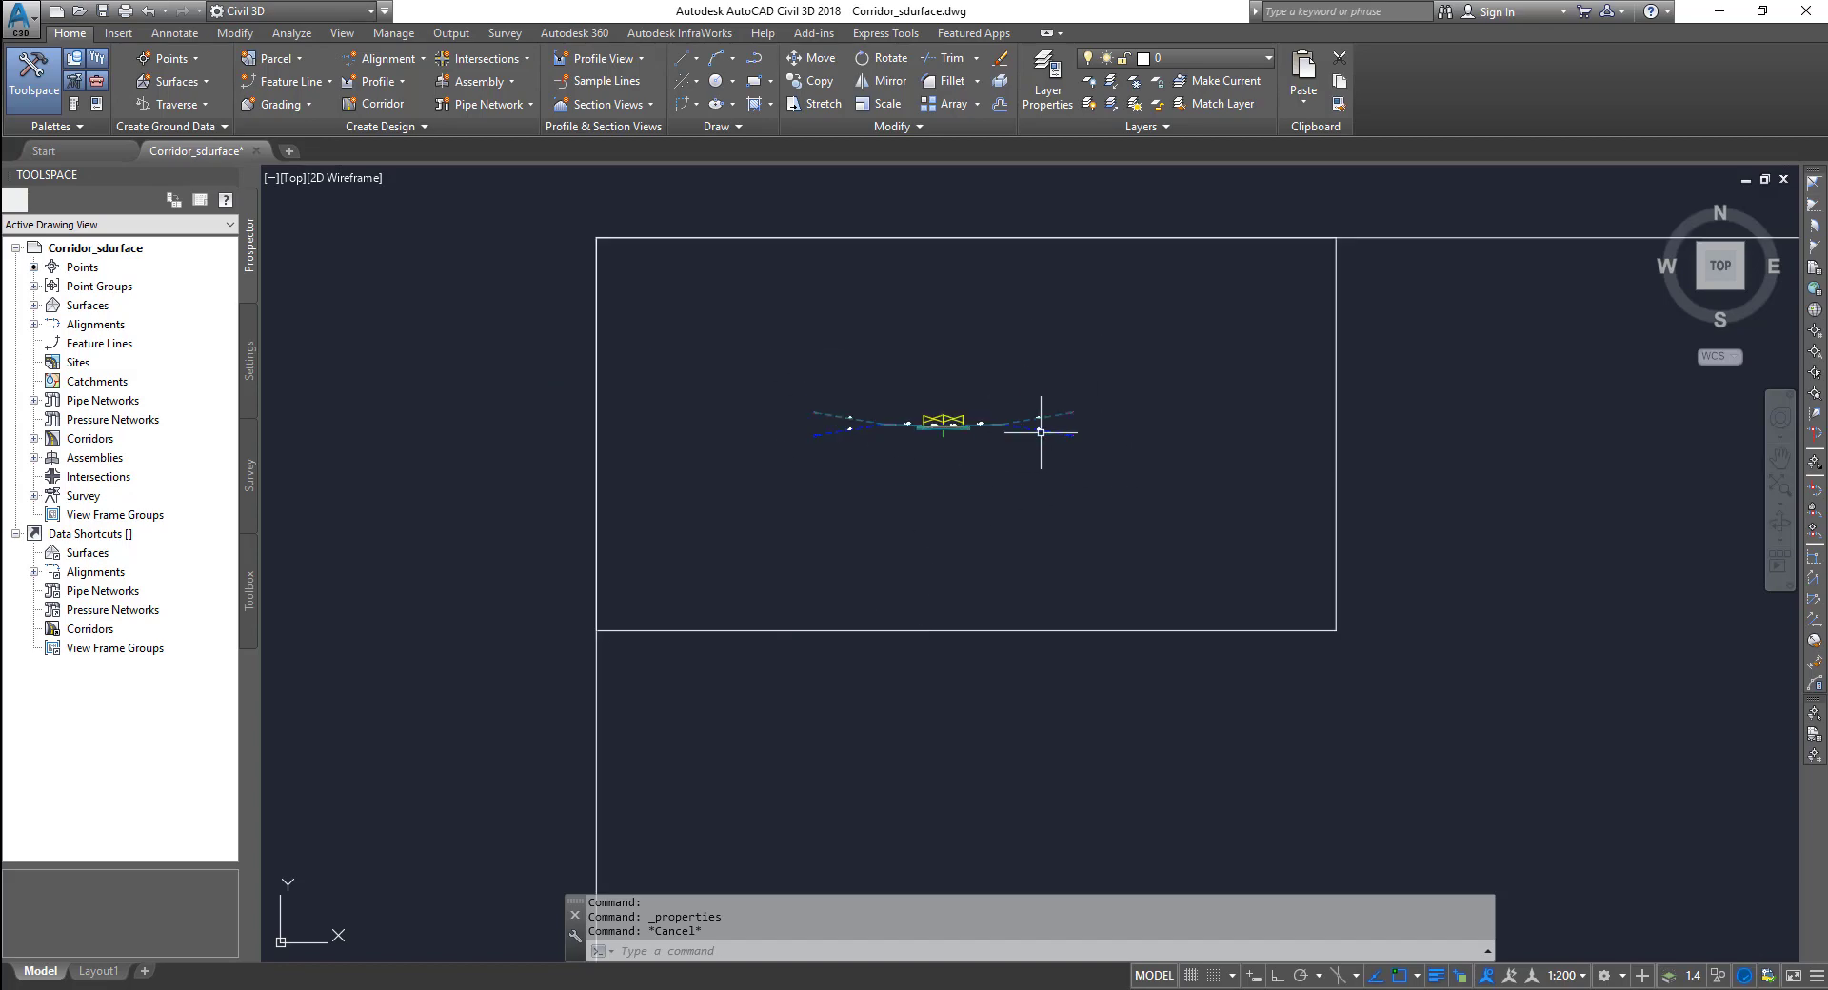
pyautogui.scroll(-6, 1041, 431)
pyautogui.scroll(-5, 1041, 431)
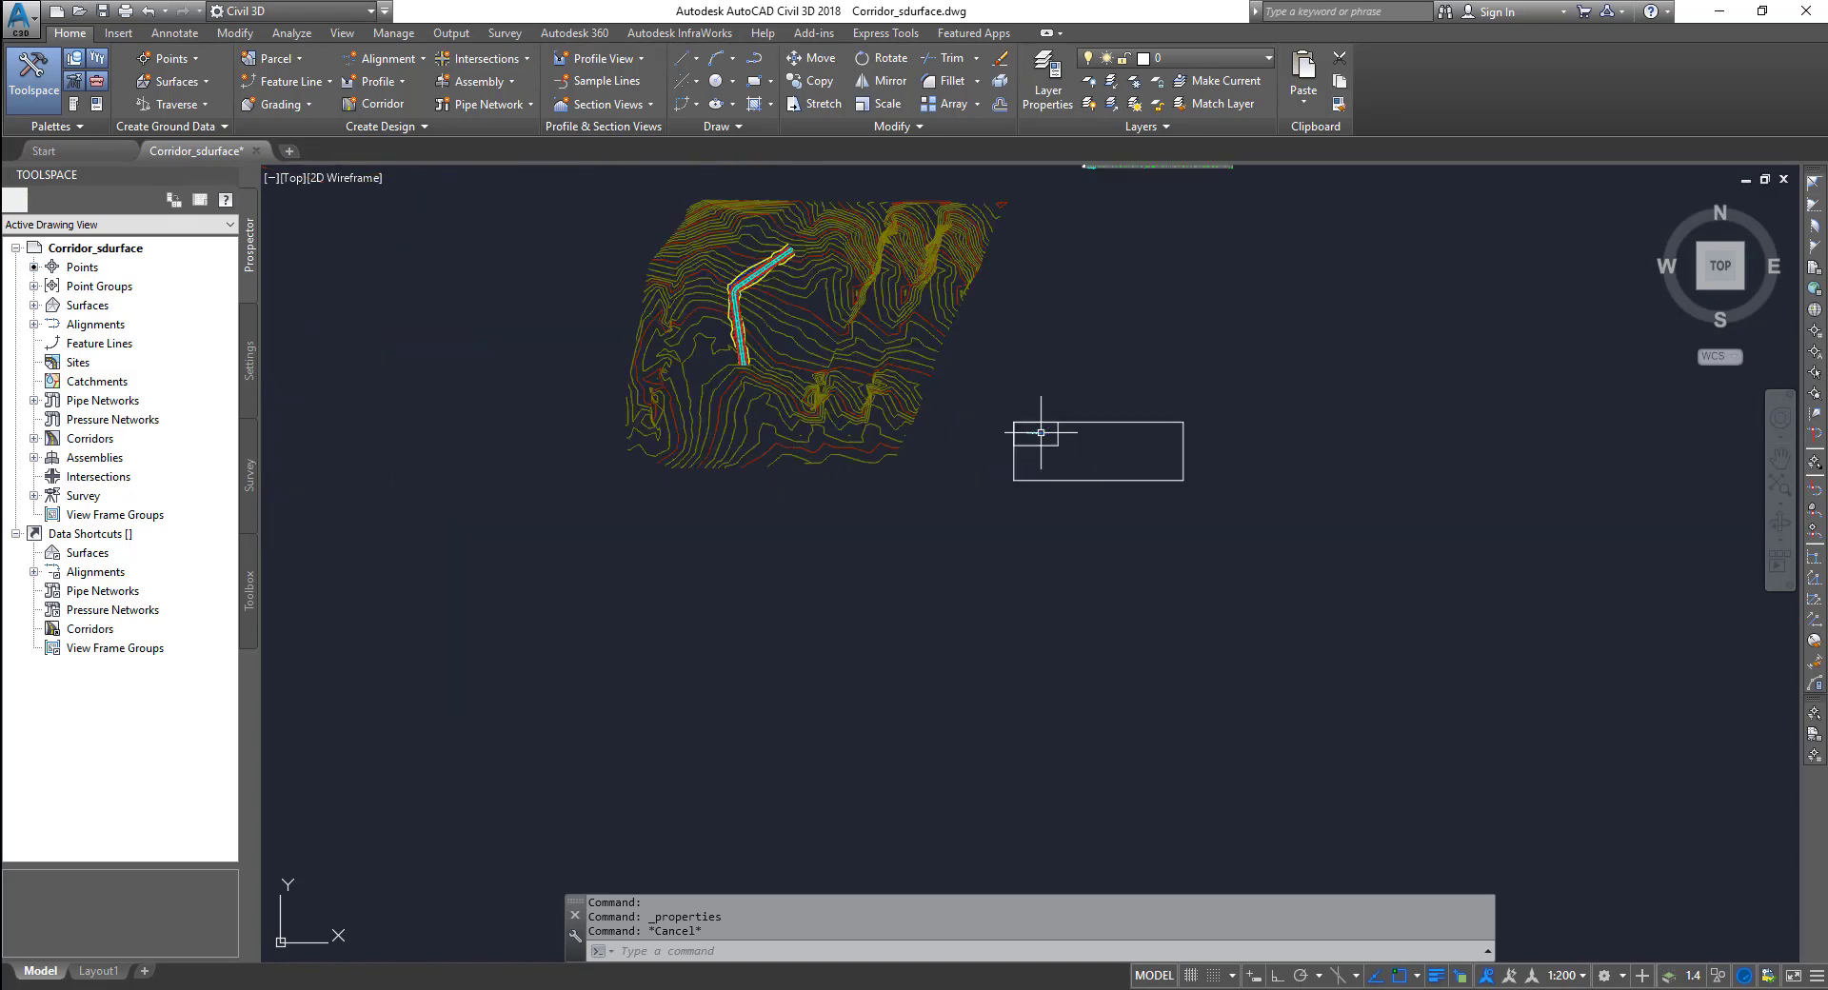
pyautogui.scroll(5, 725, 352)
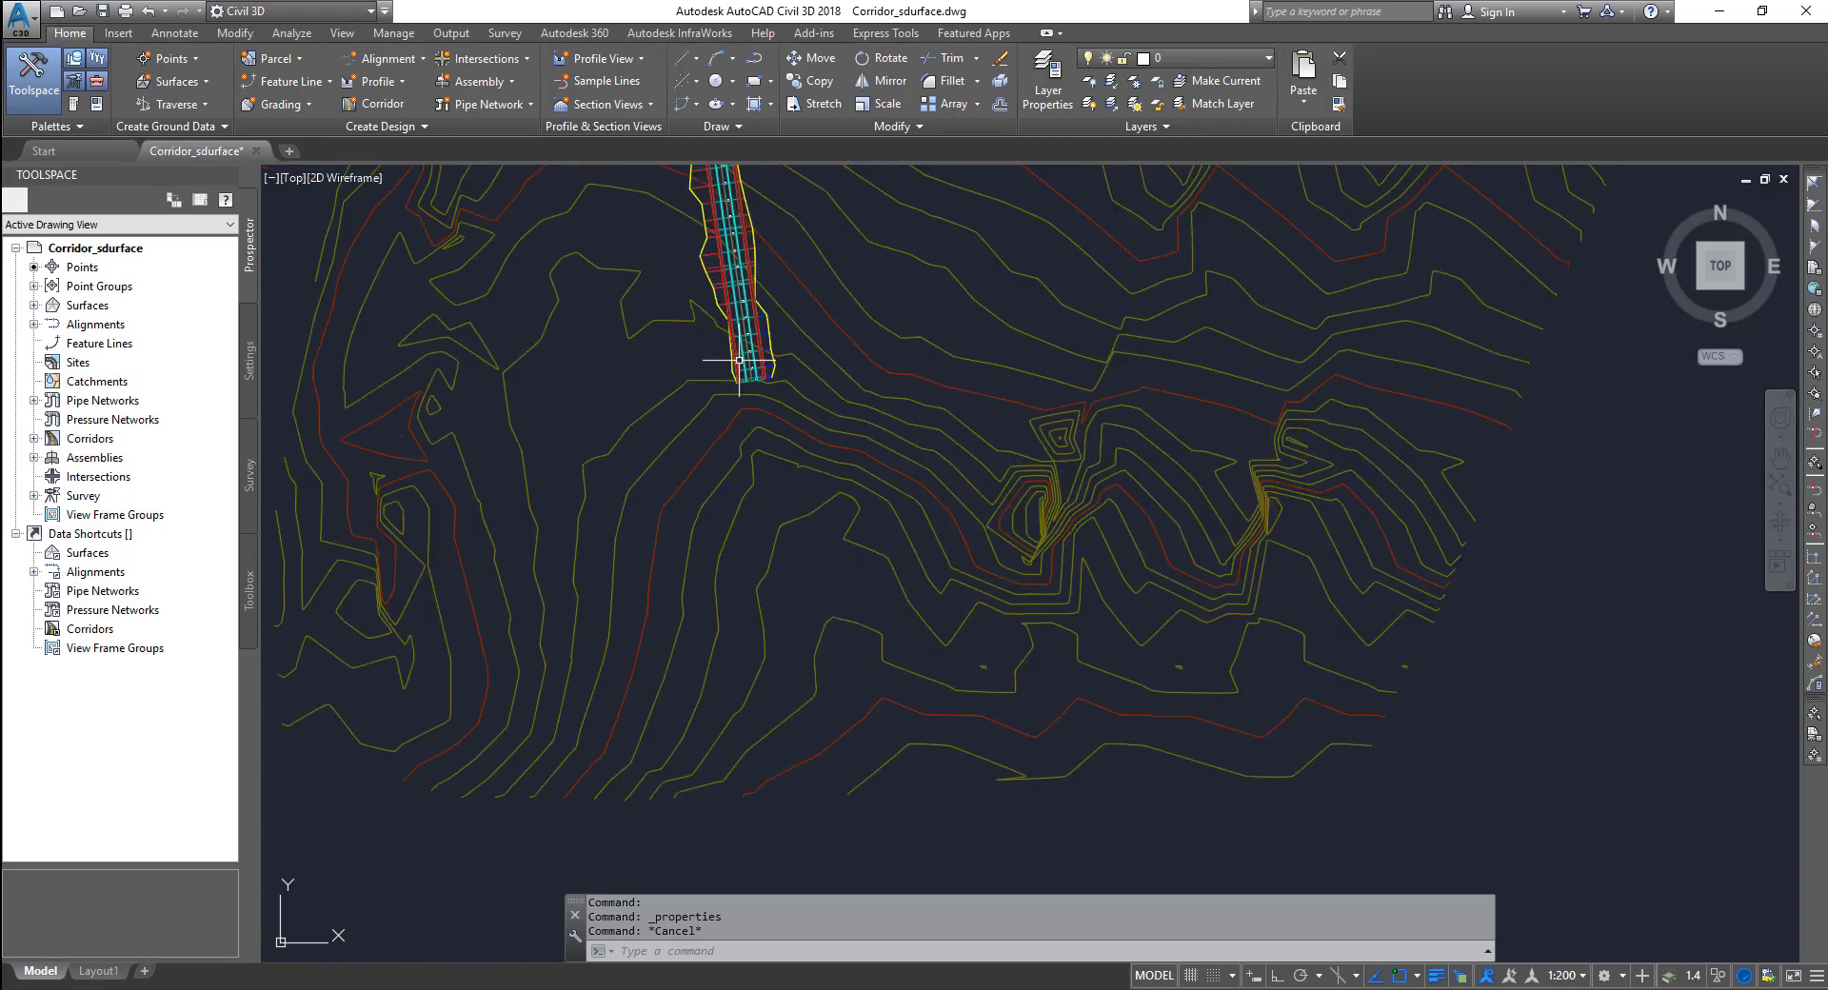
pyautogui.scroll(-1, 741, 314)
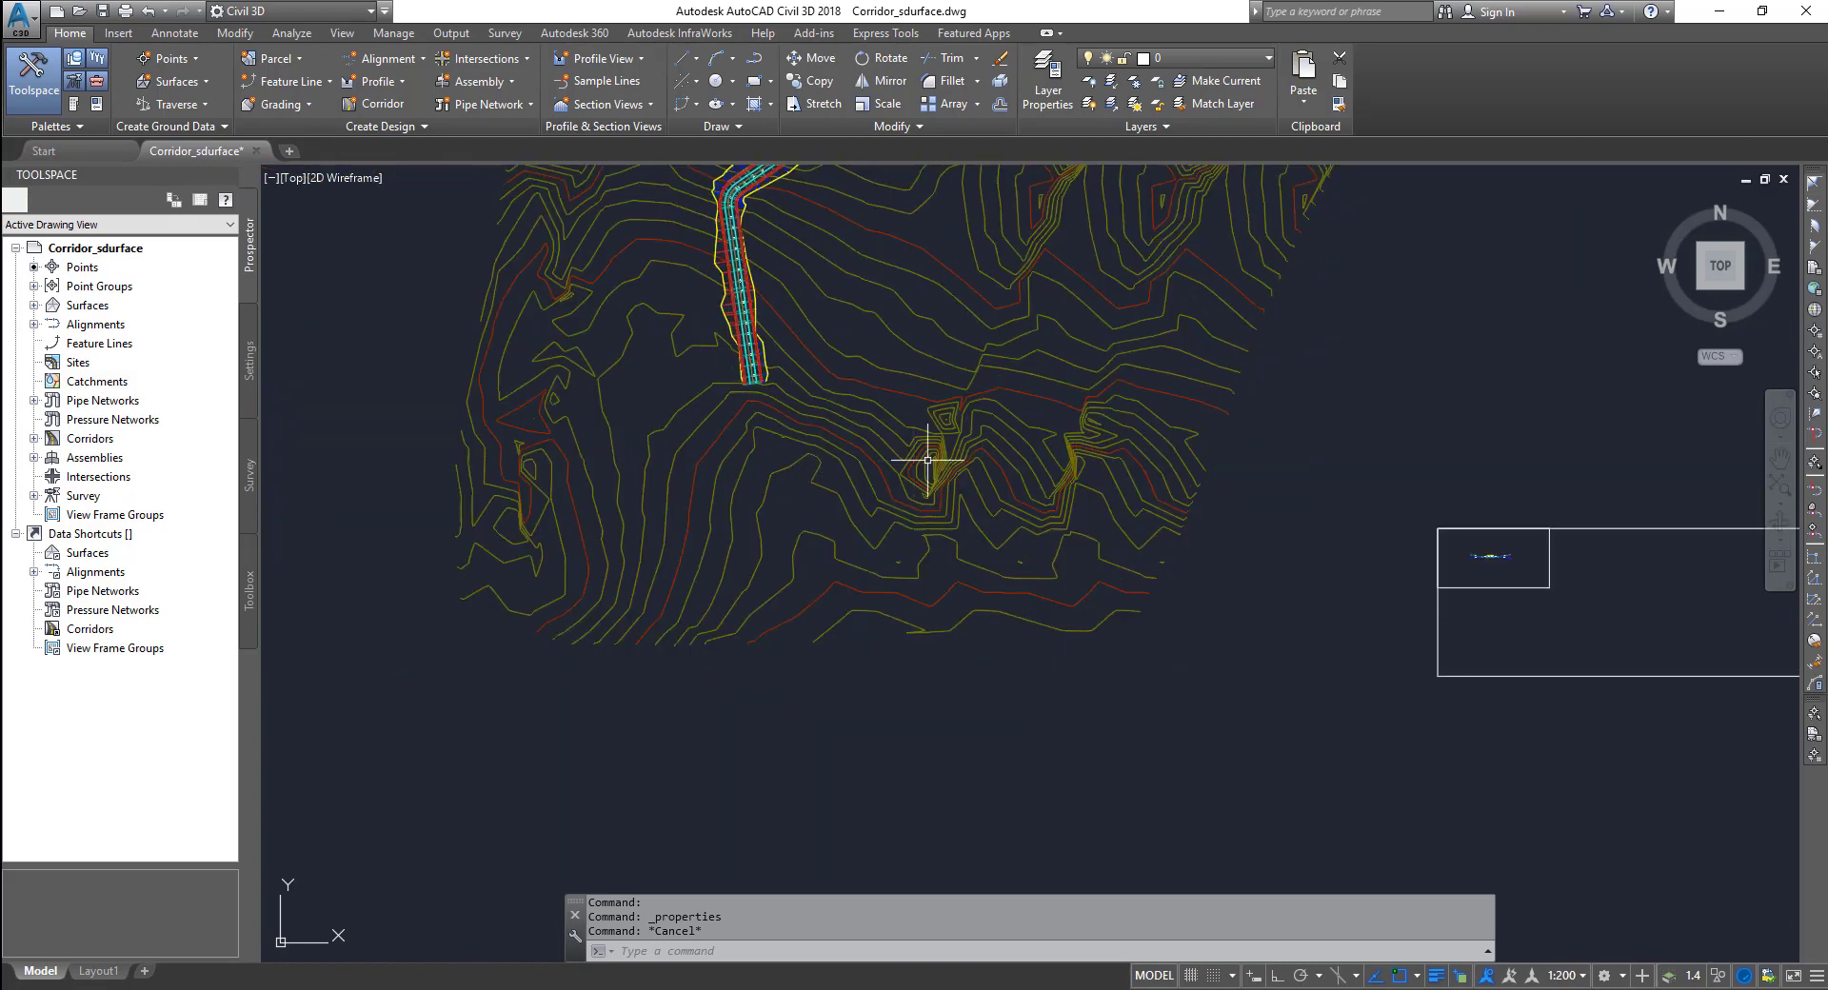
pyautogui.scroll(5, 1587, 557)
pyautogui.scroll(-1, 893, 576)
pyautogui.moveTo(894, 575); pyautogui.dragTo(1049, 531, button='middle')
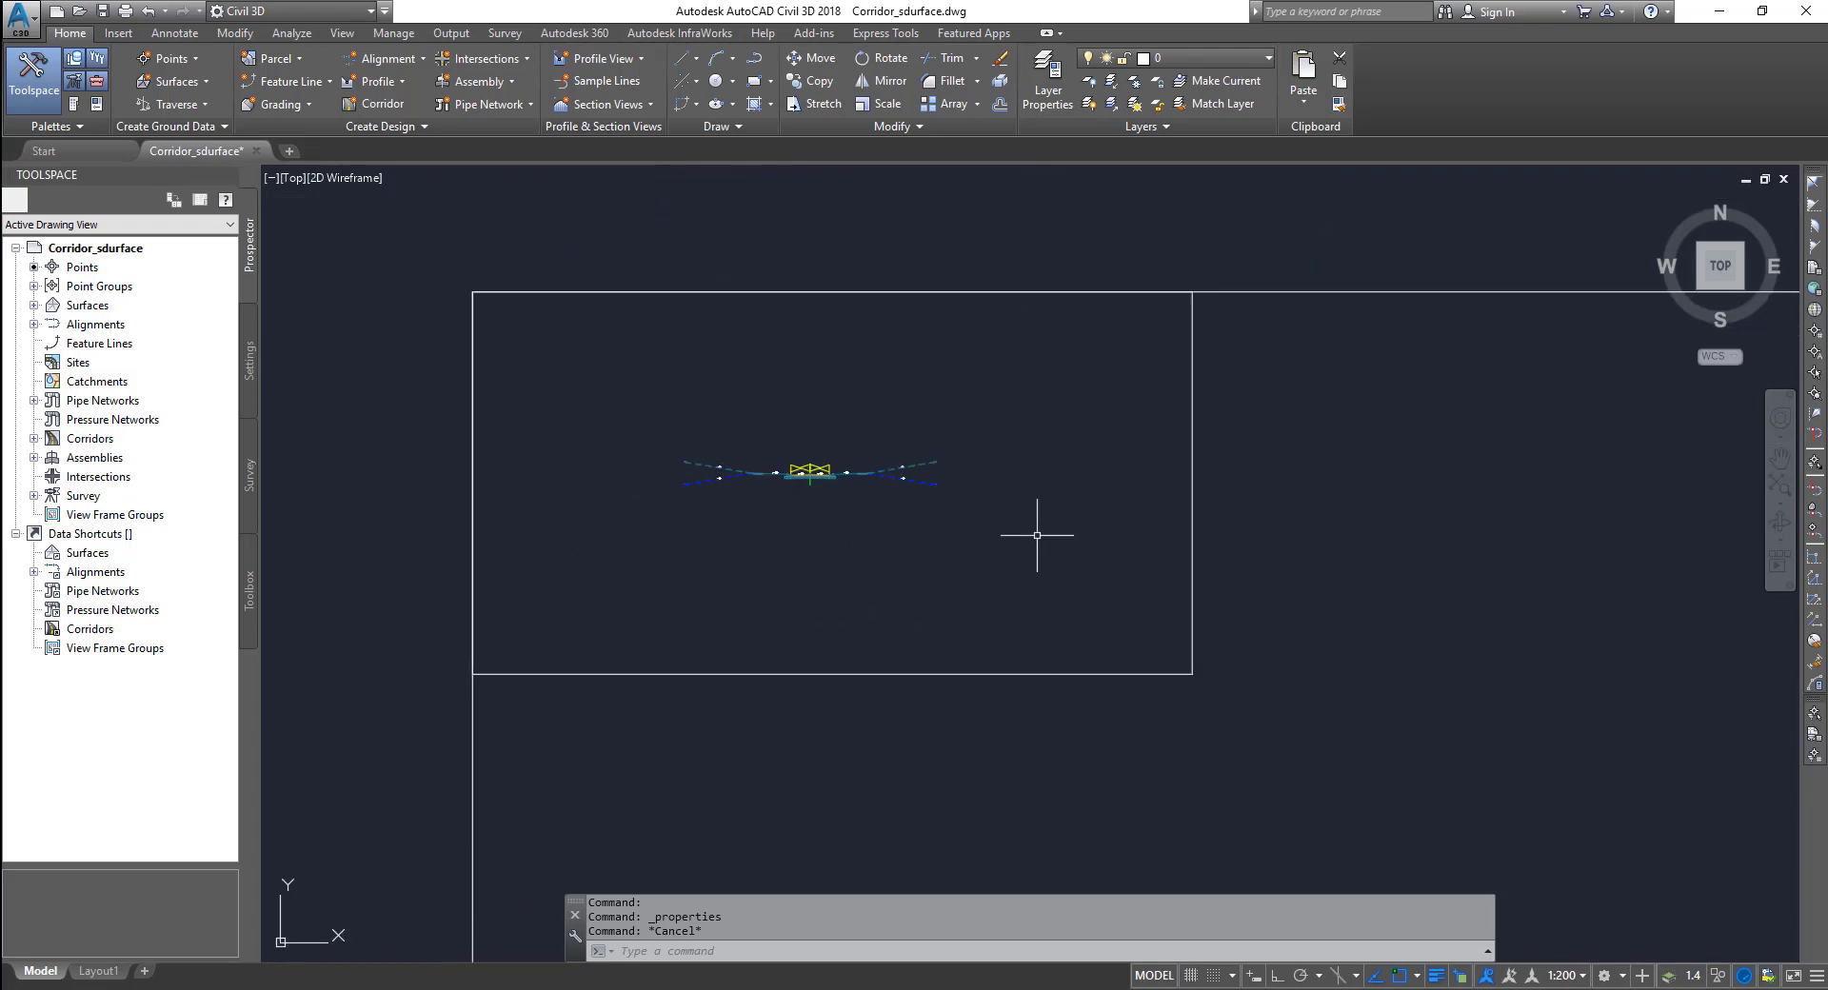
pyautogui.click(1043, 562)
pyautogui.click(642, 398)
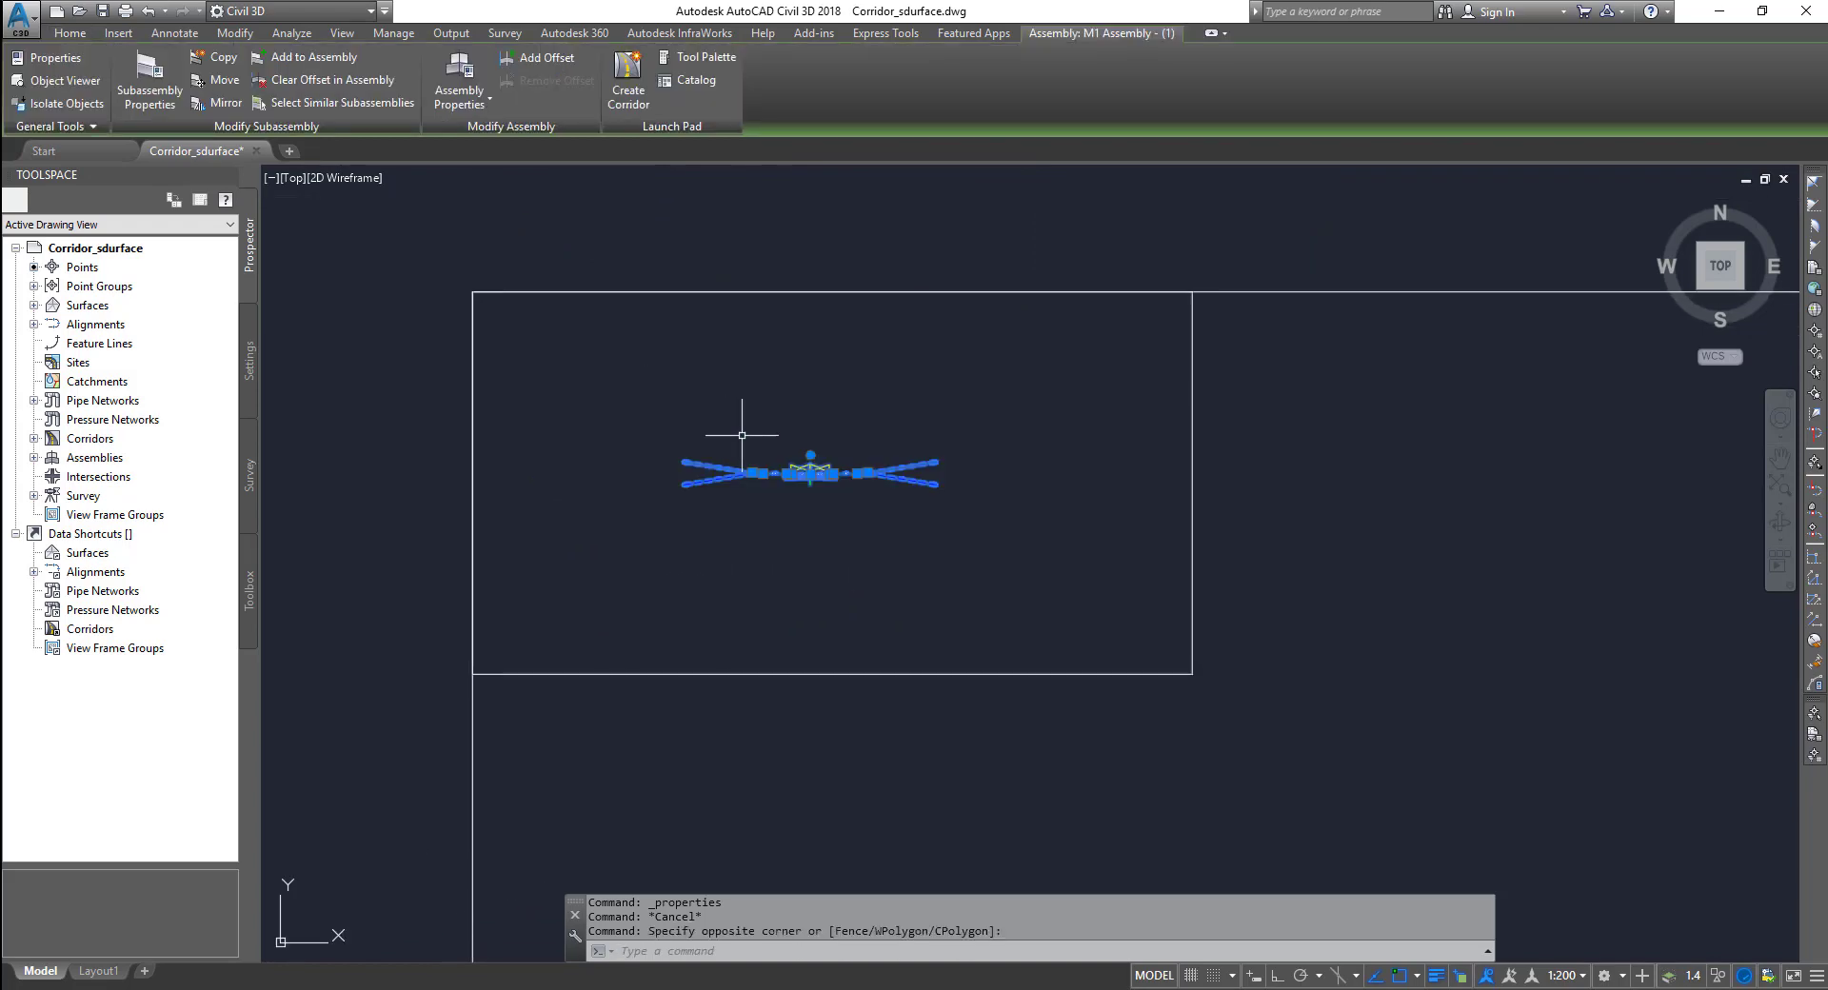
pyautogui.press('Escape')
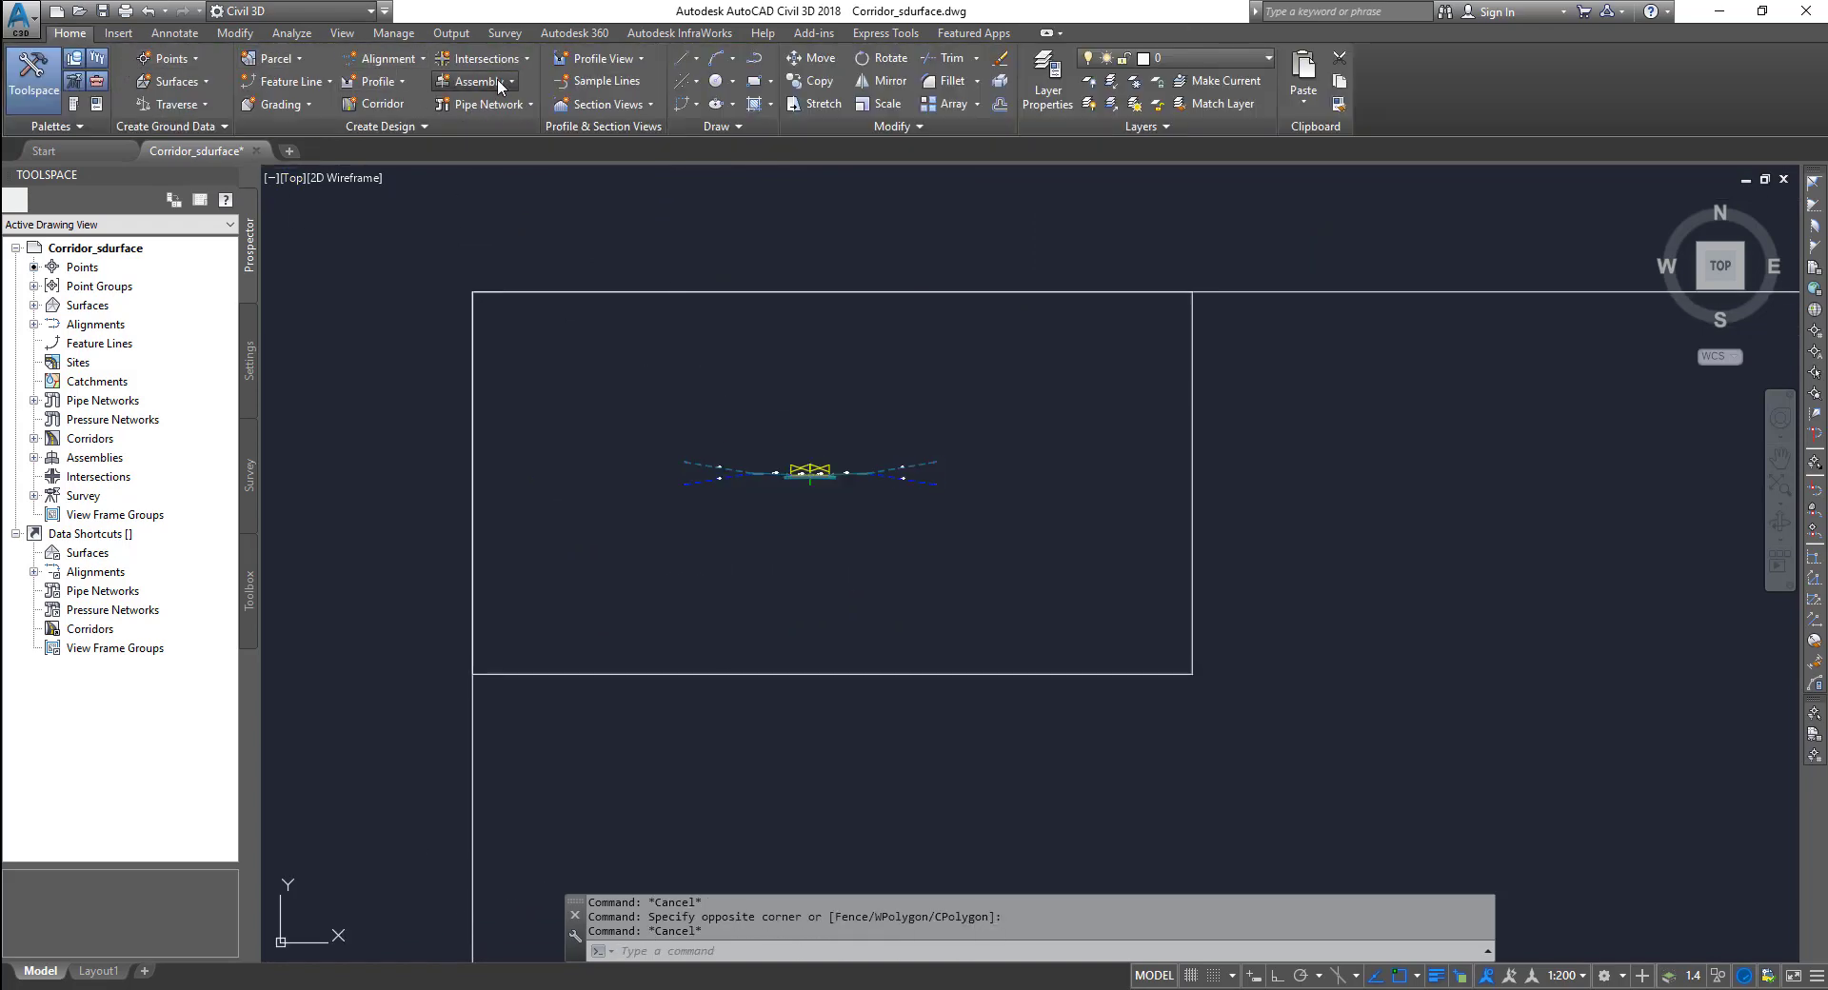
pyautogui.click(502, 83)
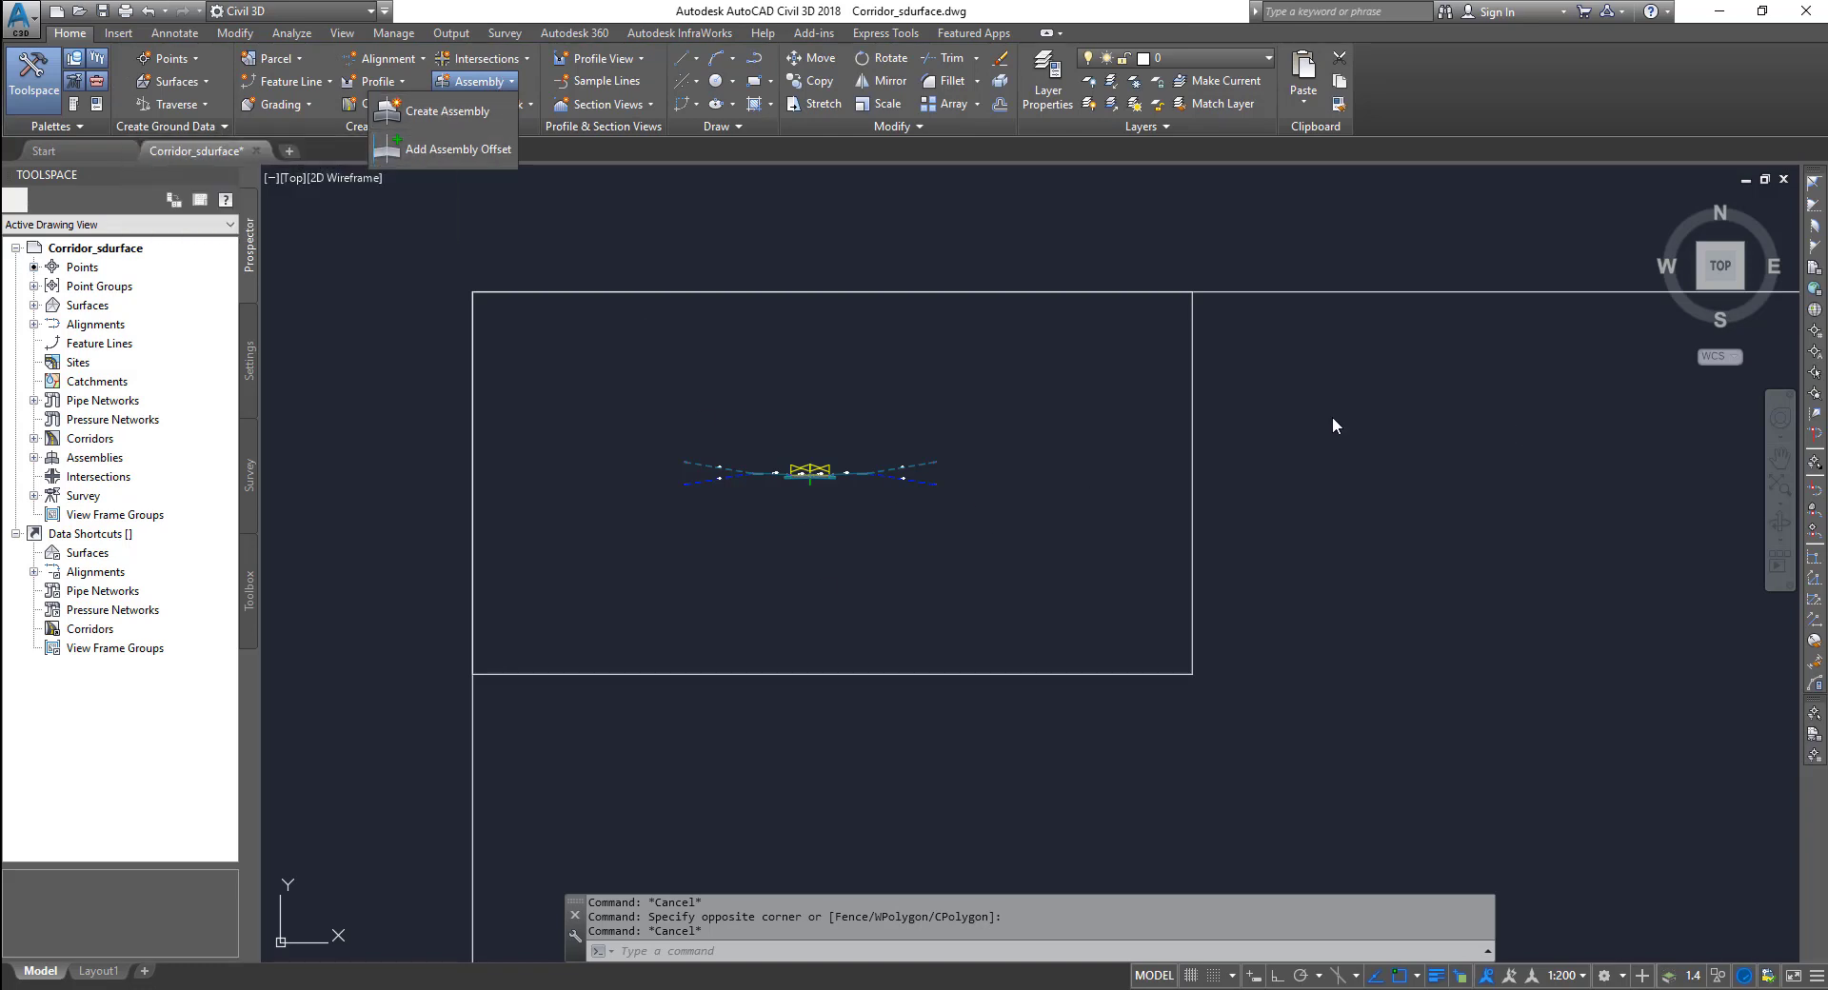
pyautogui.click(884, 472)
# - Copy the complete M1 Assembly - (1) with its subassemblies and place one copy just below the original inside the frame
pyautogui.click(981, 526)
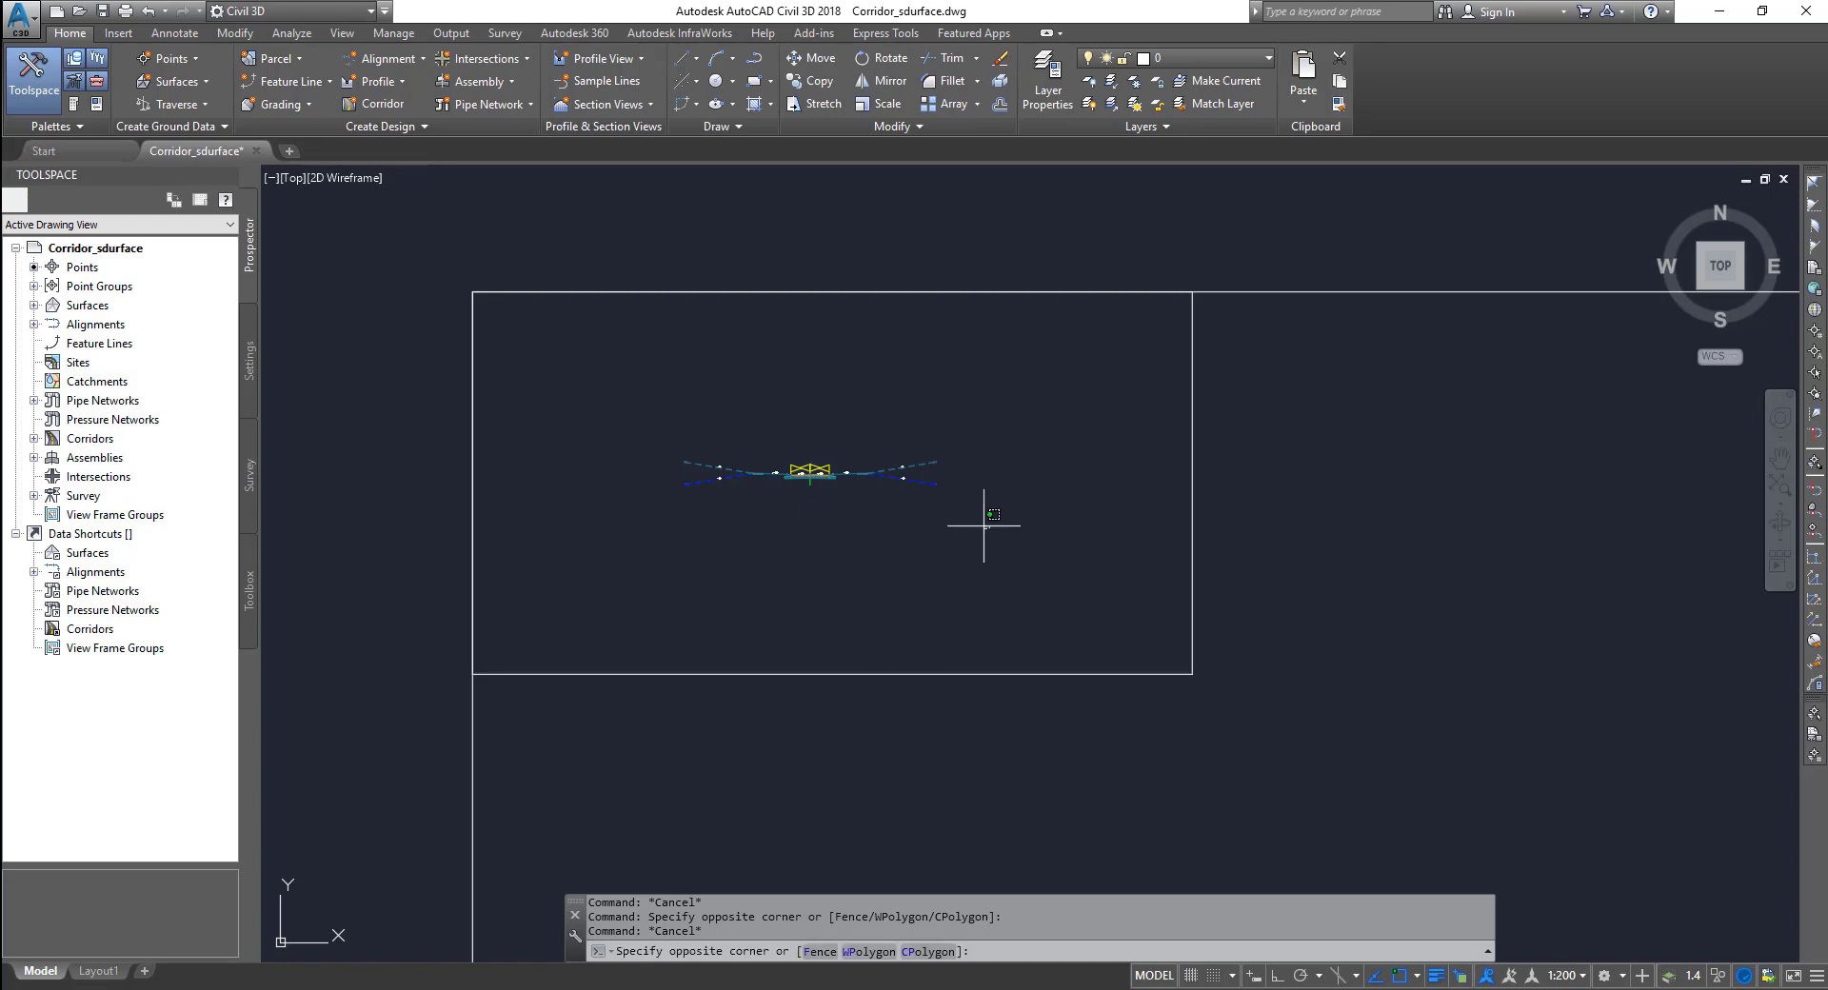
pyautogui.click(614, 374)
pyautogui.write('c')
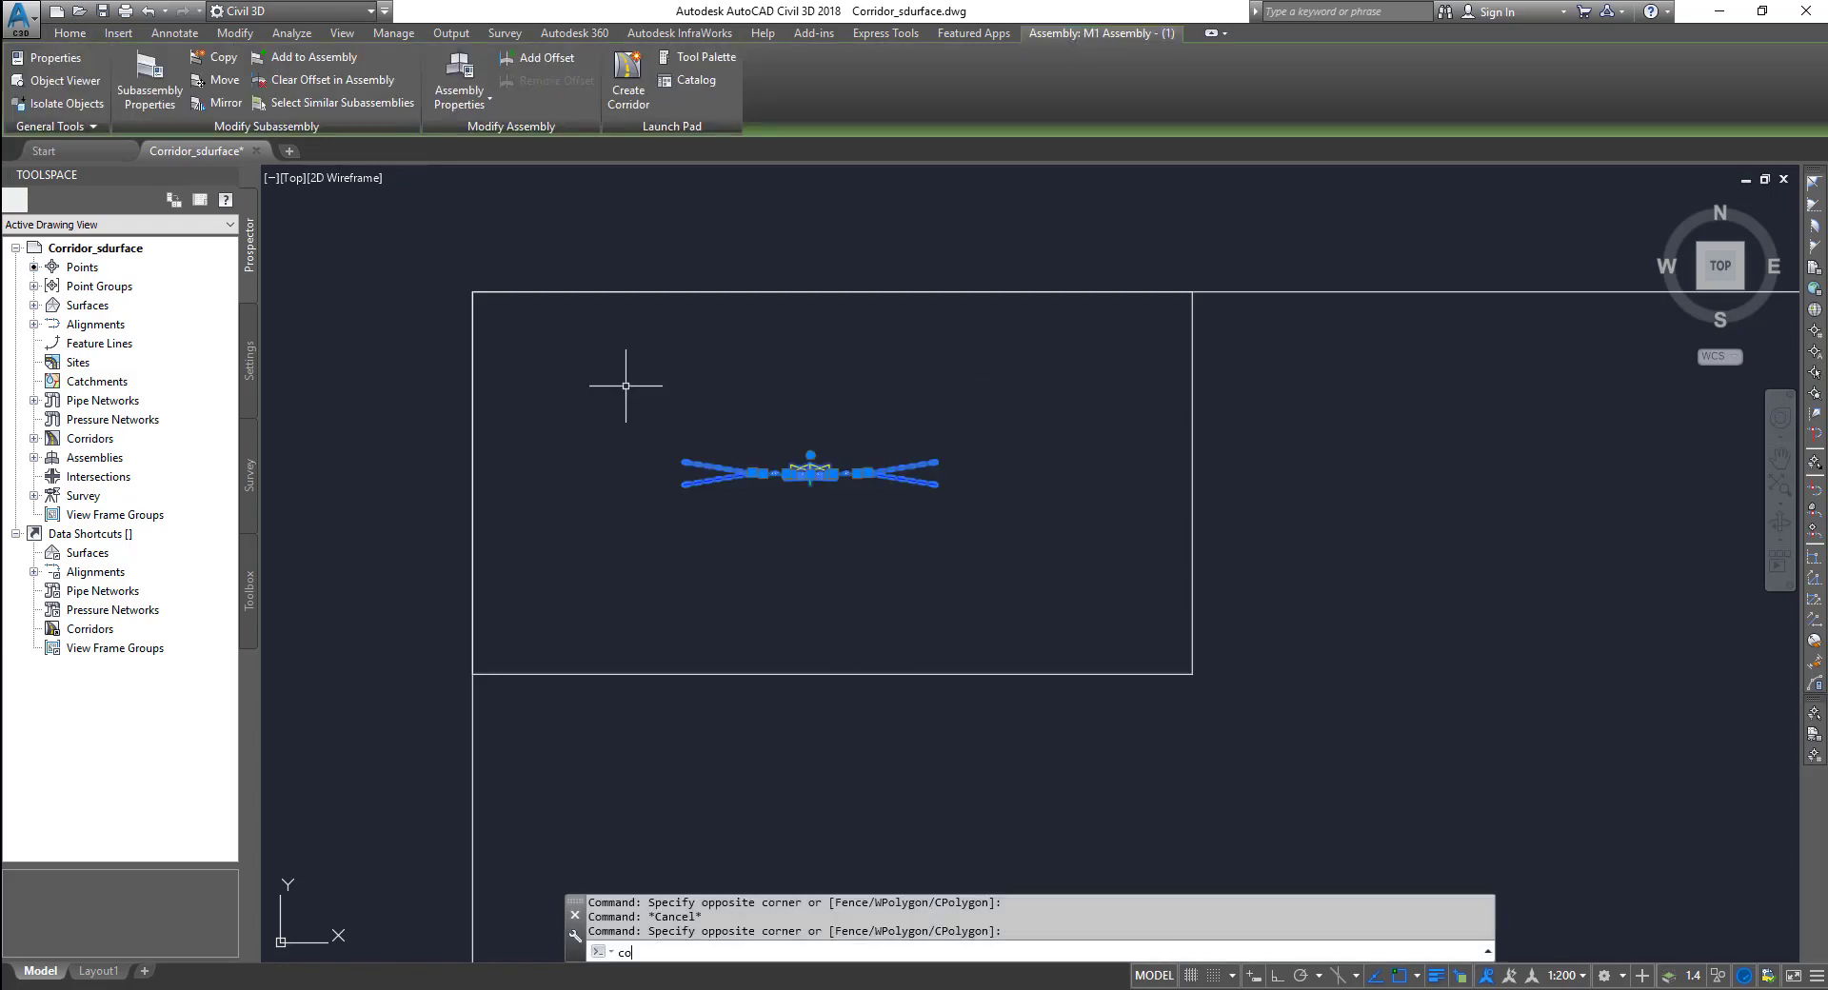
pyautogui.write('o')
pyautogui.press('Return')
pyautogui.click(1027, 470)
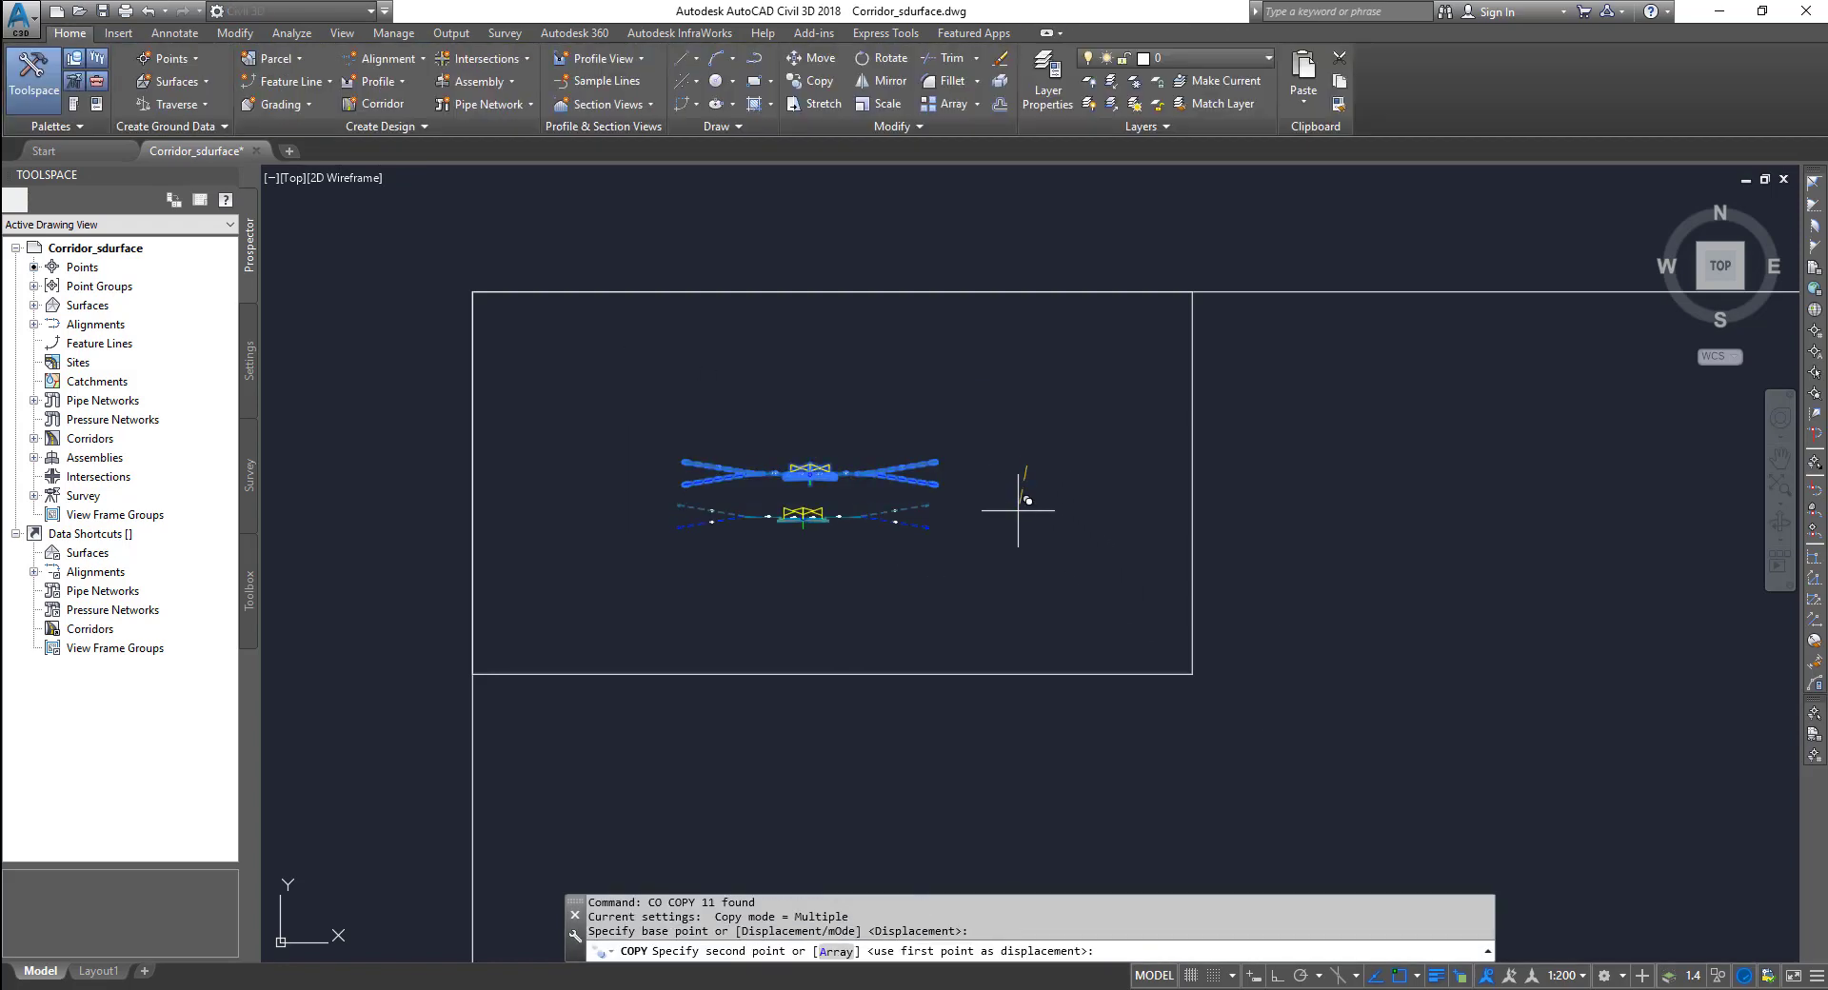
pyautogui.click(1029, 520)
pyautogui.press('F8')
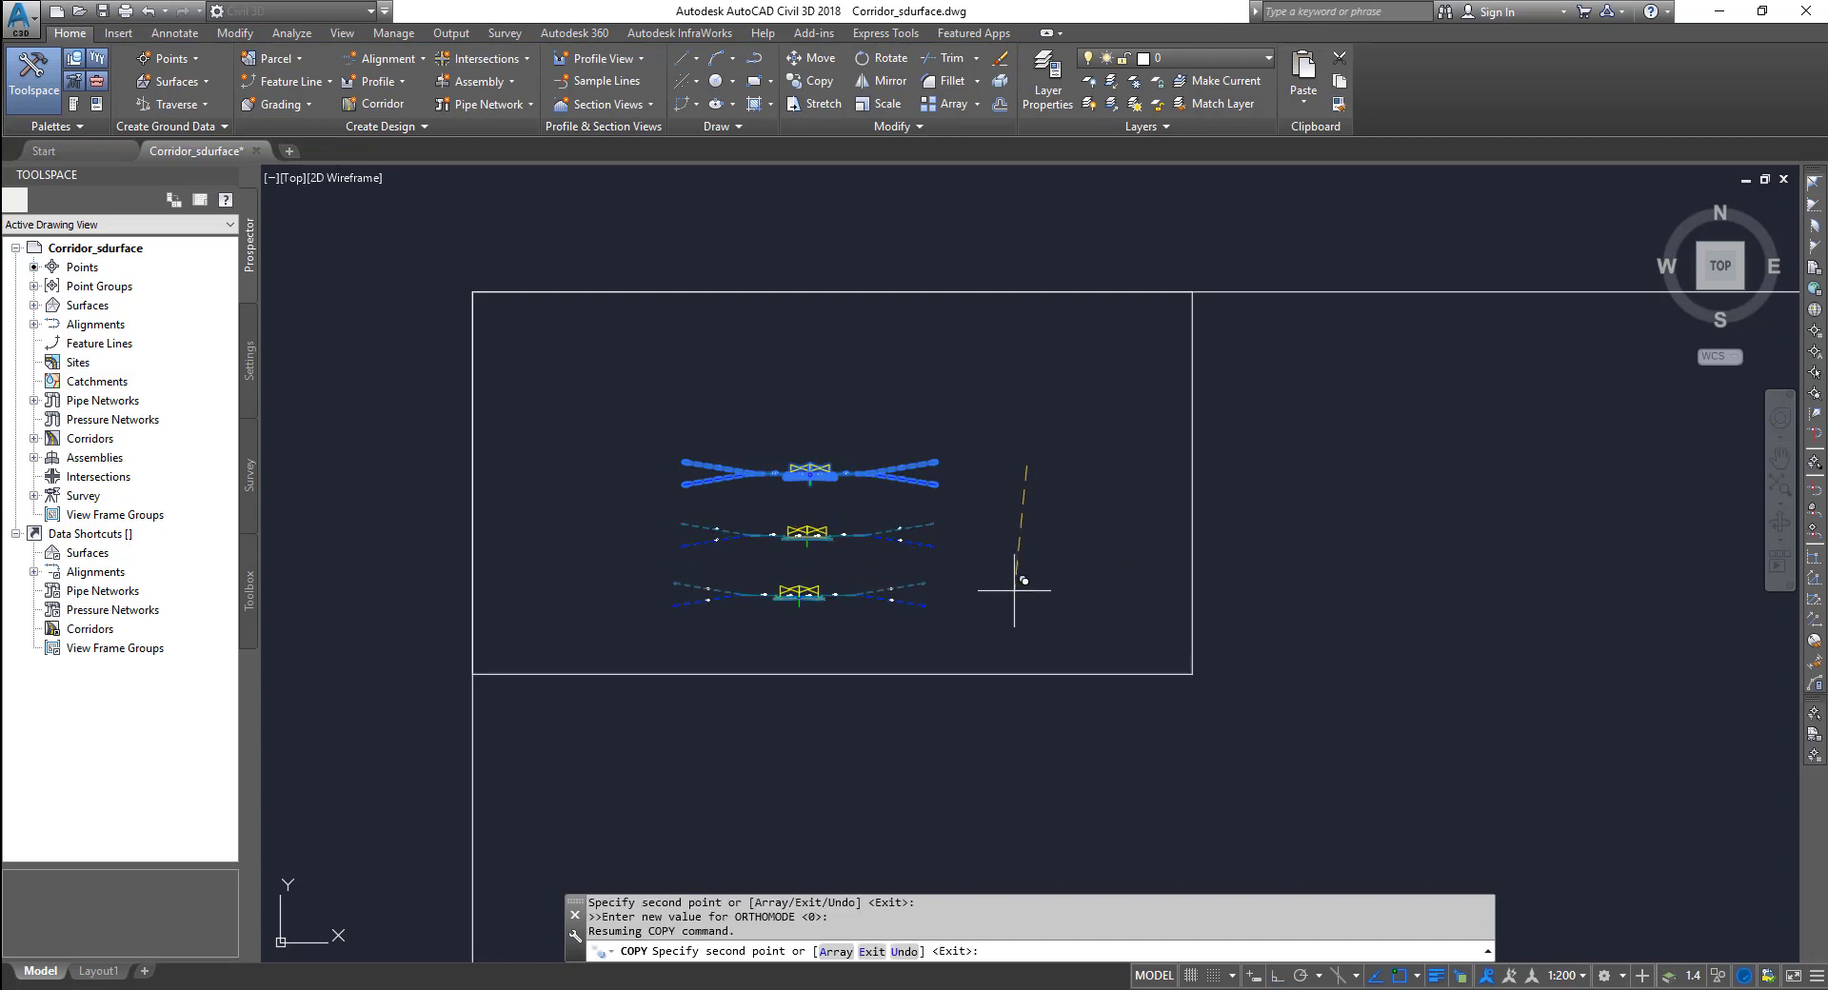
pyautogui.press('Escape')
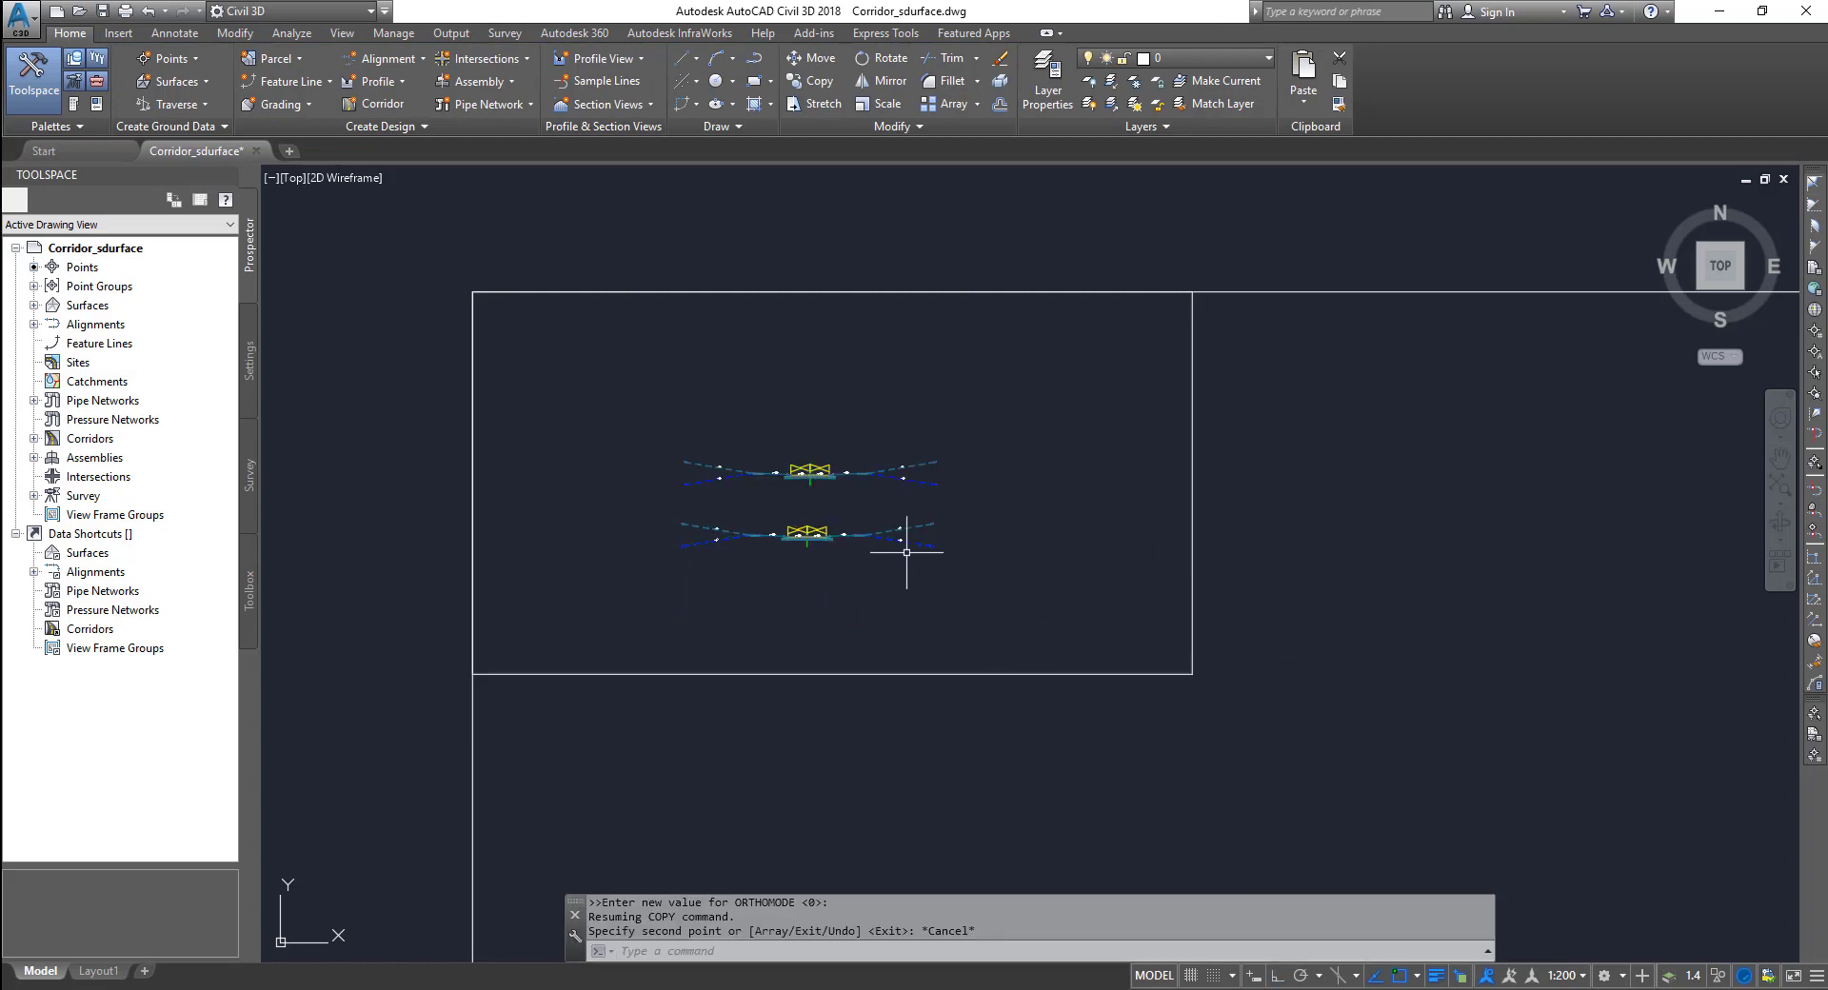
# - Expand the drawing's Assemblies collection to check the original and copied assemblies
pyautogui.click(33, 458)
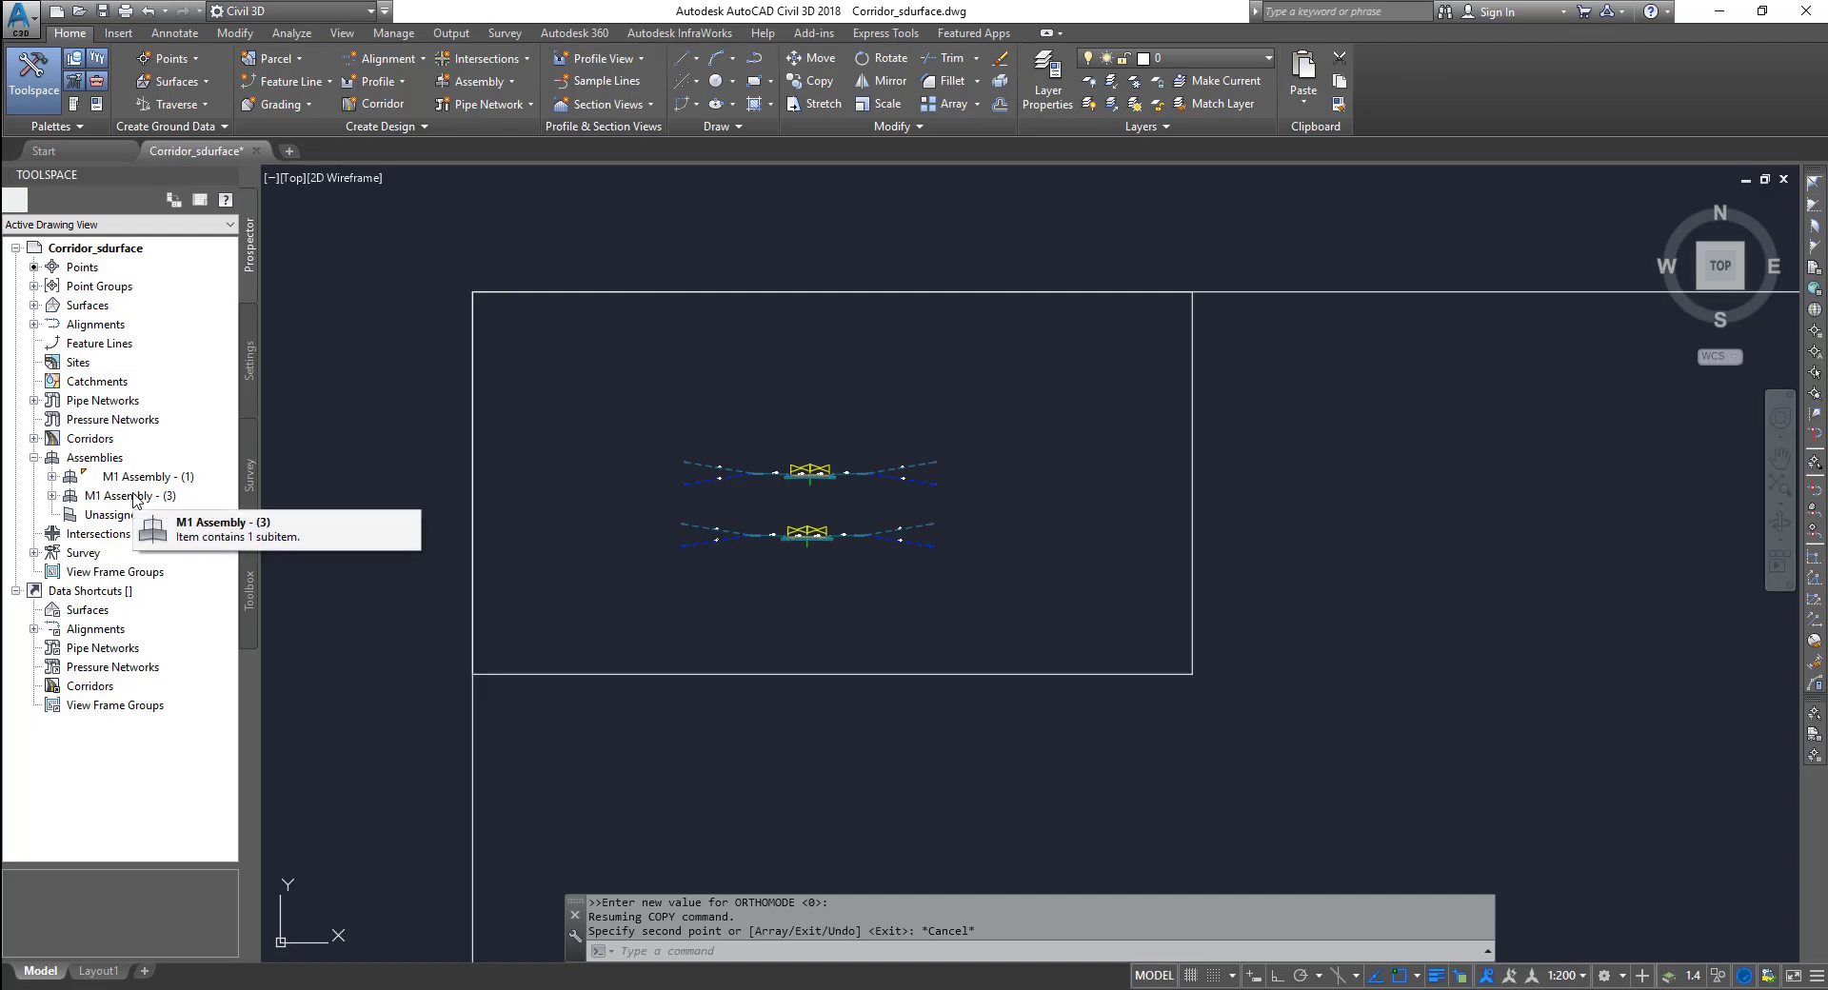
pyautogui.press('Escape')
pyautogui.press('Escape')
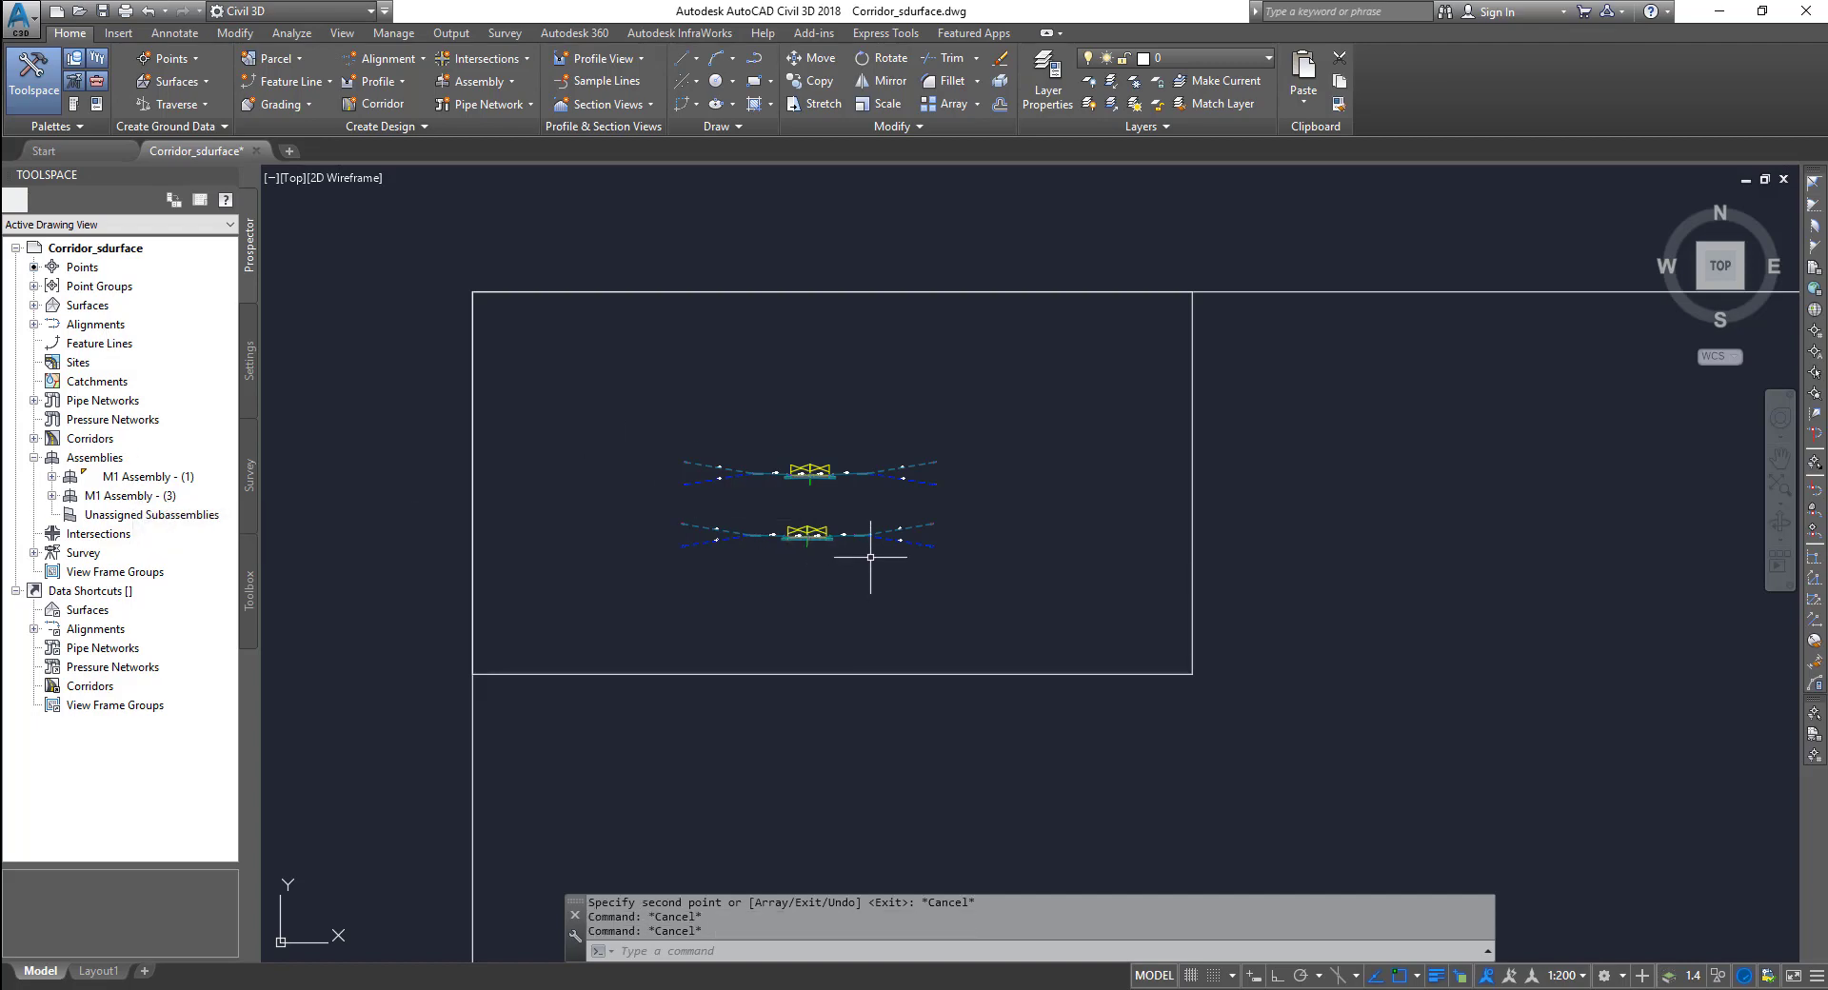
# - Delete the daylight slope subassemblies from both outer ends of the lower, copied assembly
pyautogui.scroll(6, 880, 550)
pyautogui.click(1163, 591)
pyautogui.click(1036, 439)
pyautogui.press('Delete')
pyautogui.moveTo(739, 589); pyautogui.dragTo(1057, 567, button='middle')
pyautogui.click(584, 543)
pyautogui.click(509, 395)
pyautogui.press('Delete')
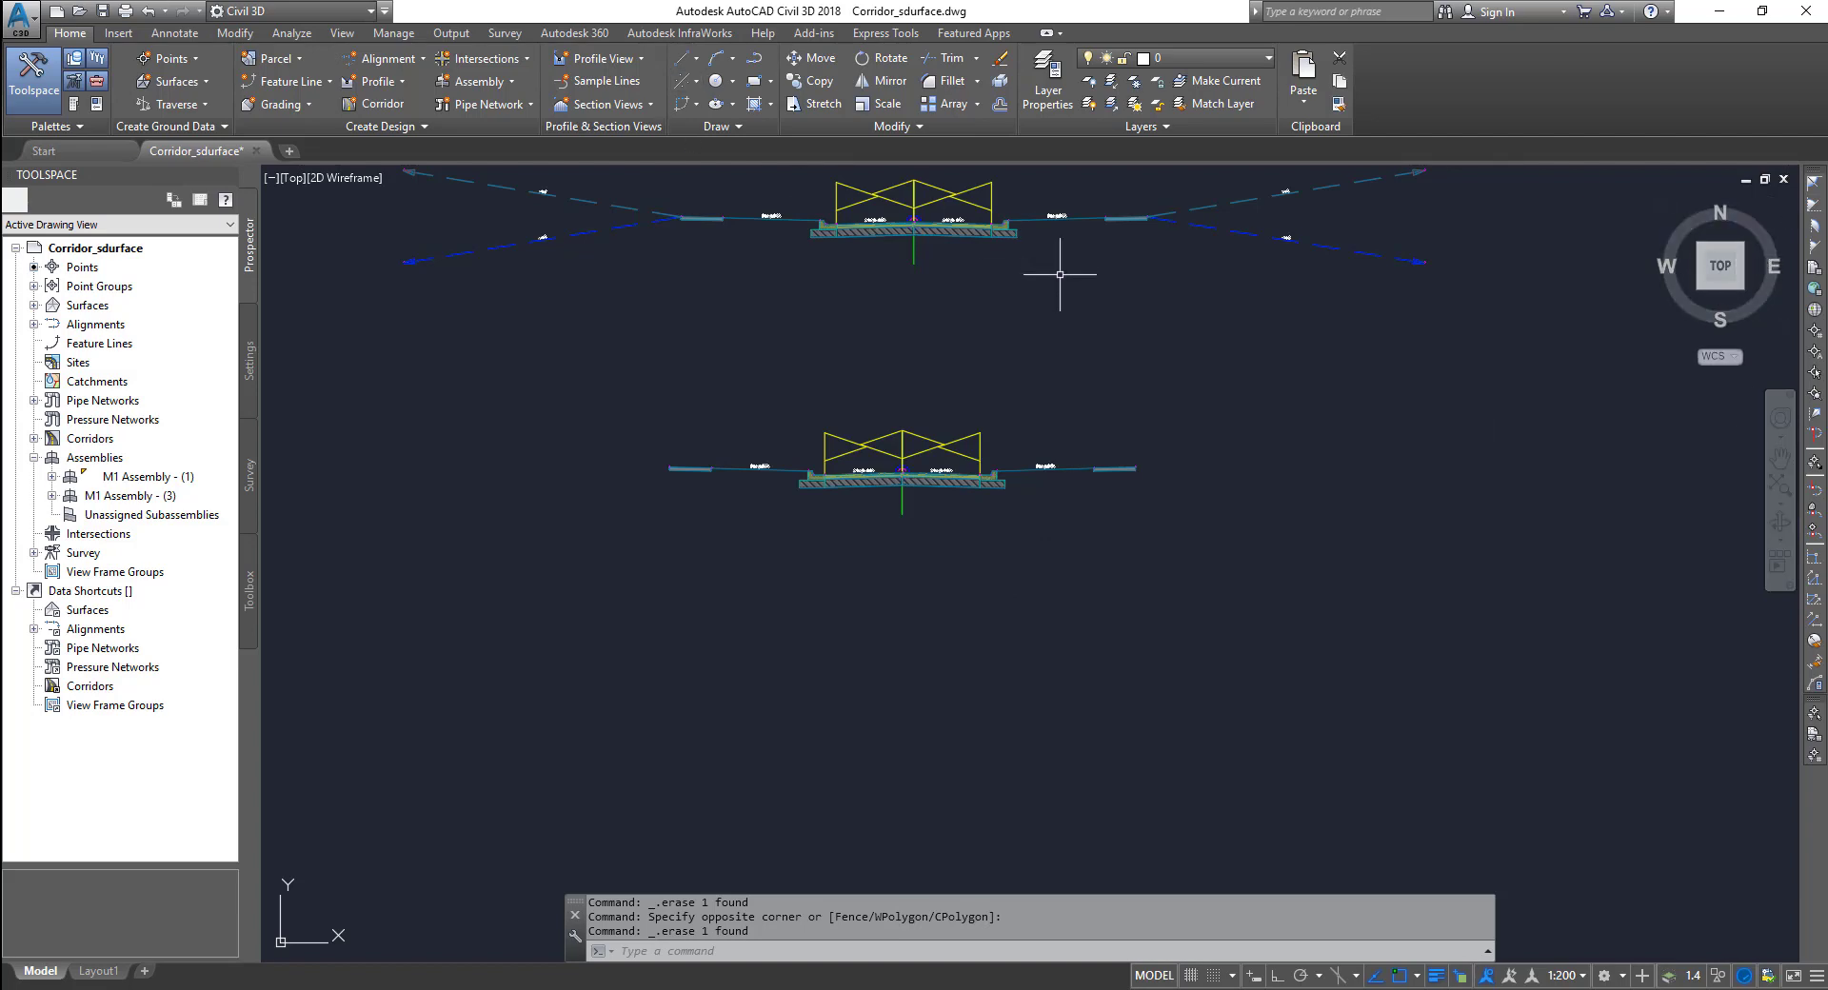
# - Attach a BasicGuardrail subassembly to the inner top marker of the right-hand sidewalk in the lower, copied assembly
pyautogui.hotkey('ctrl', '3')
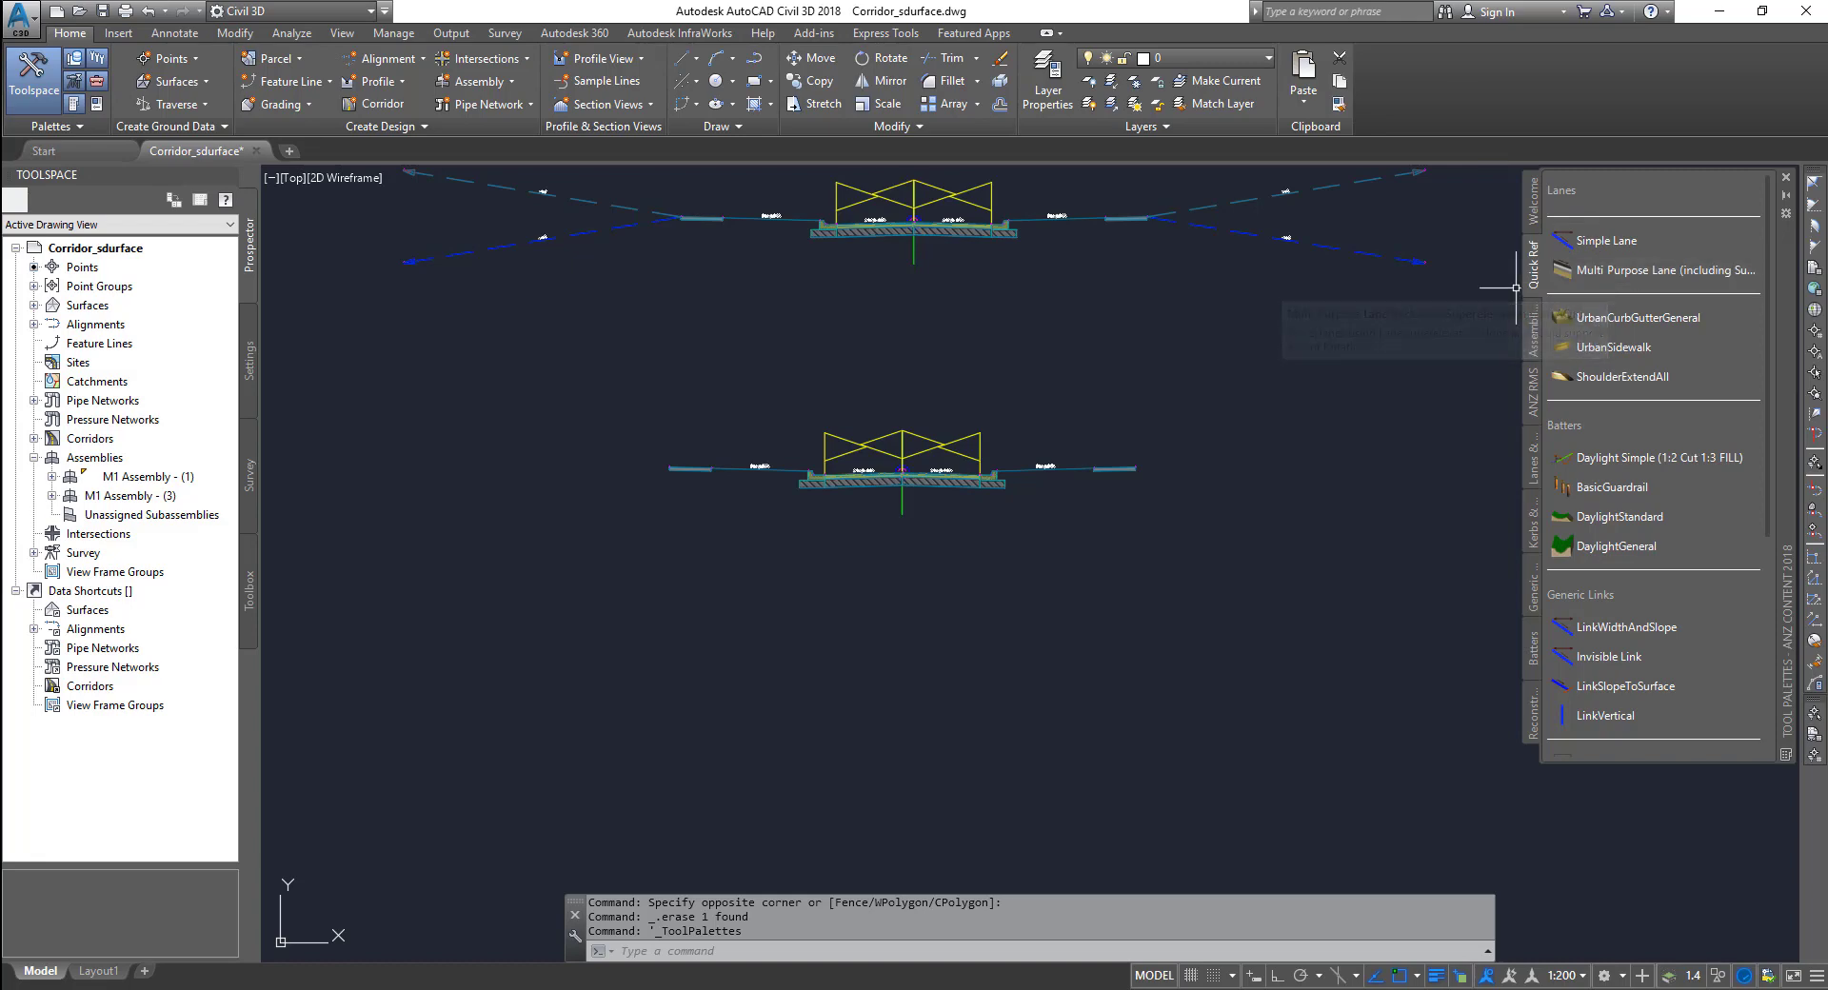
pyautogui.click(1624, 487)
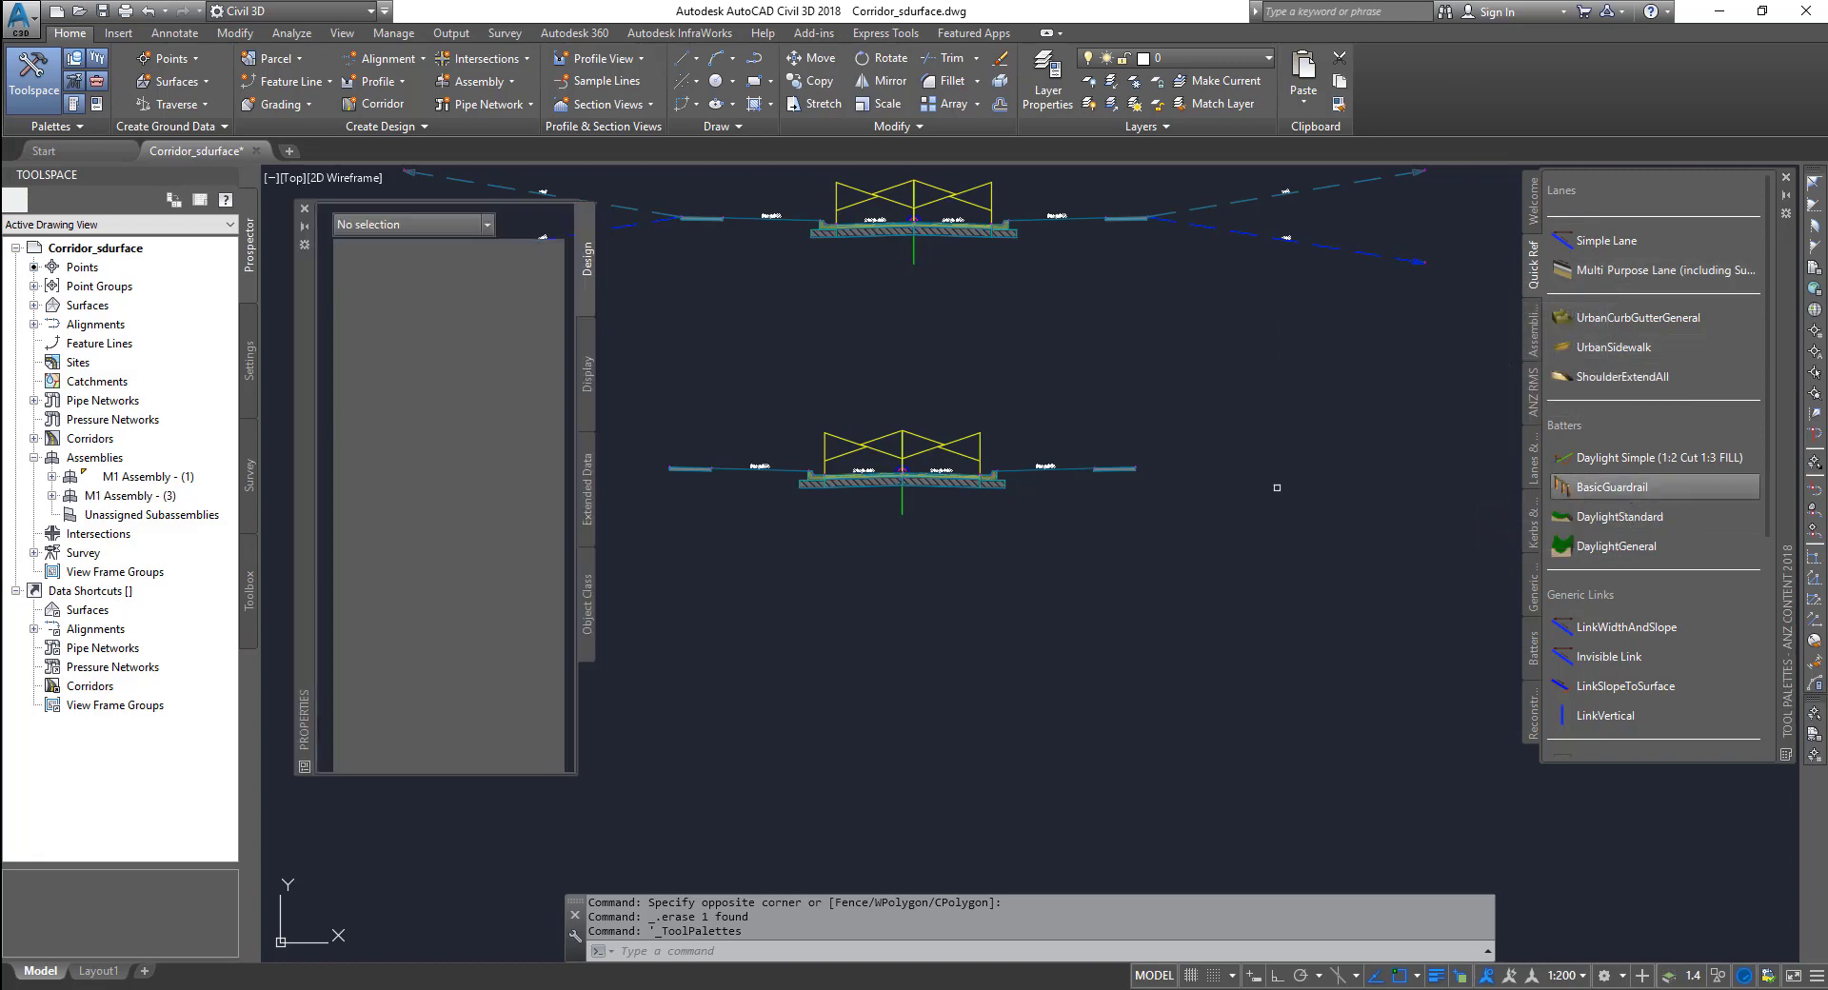
pyautogui.scroll(5, 1123, 443)
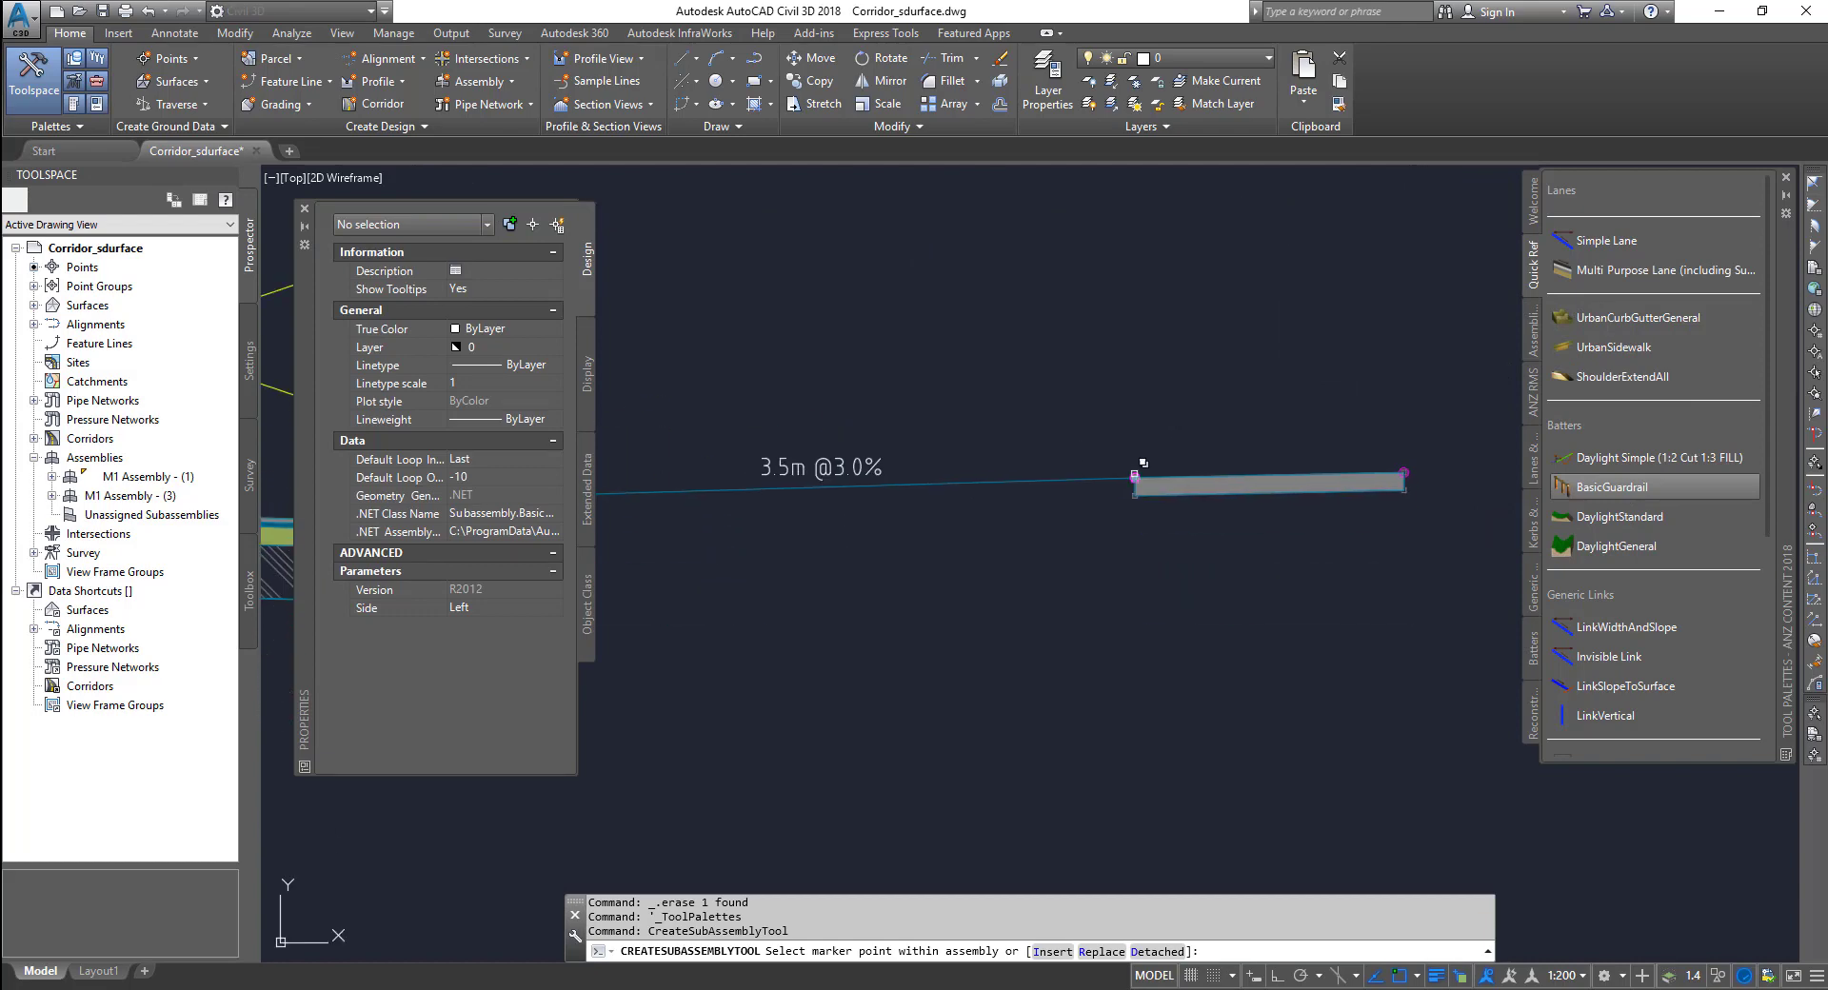
pyautogui.scroll(4, 1128, 476)
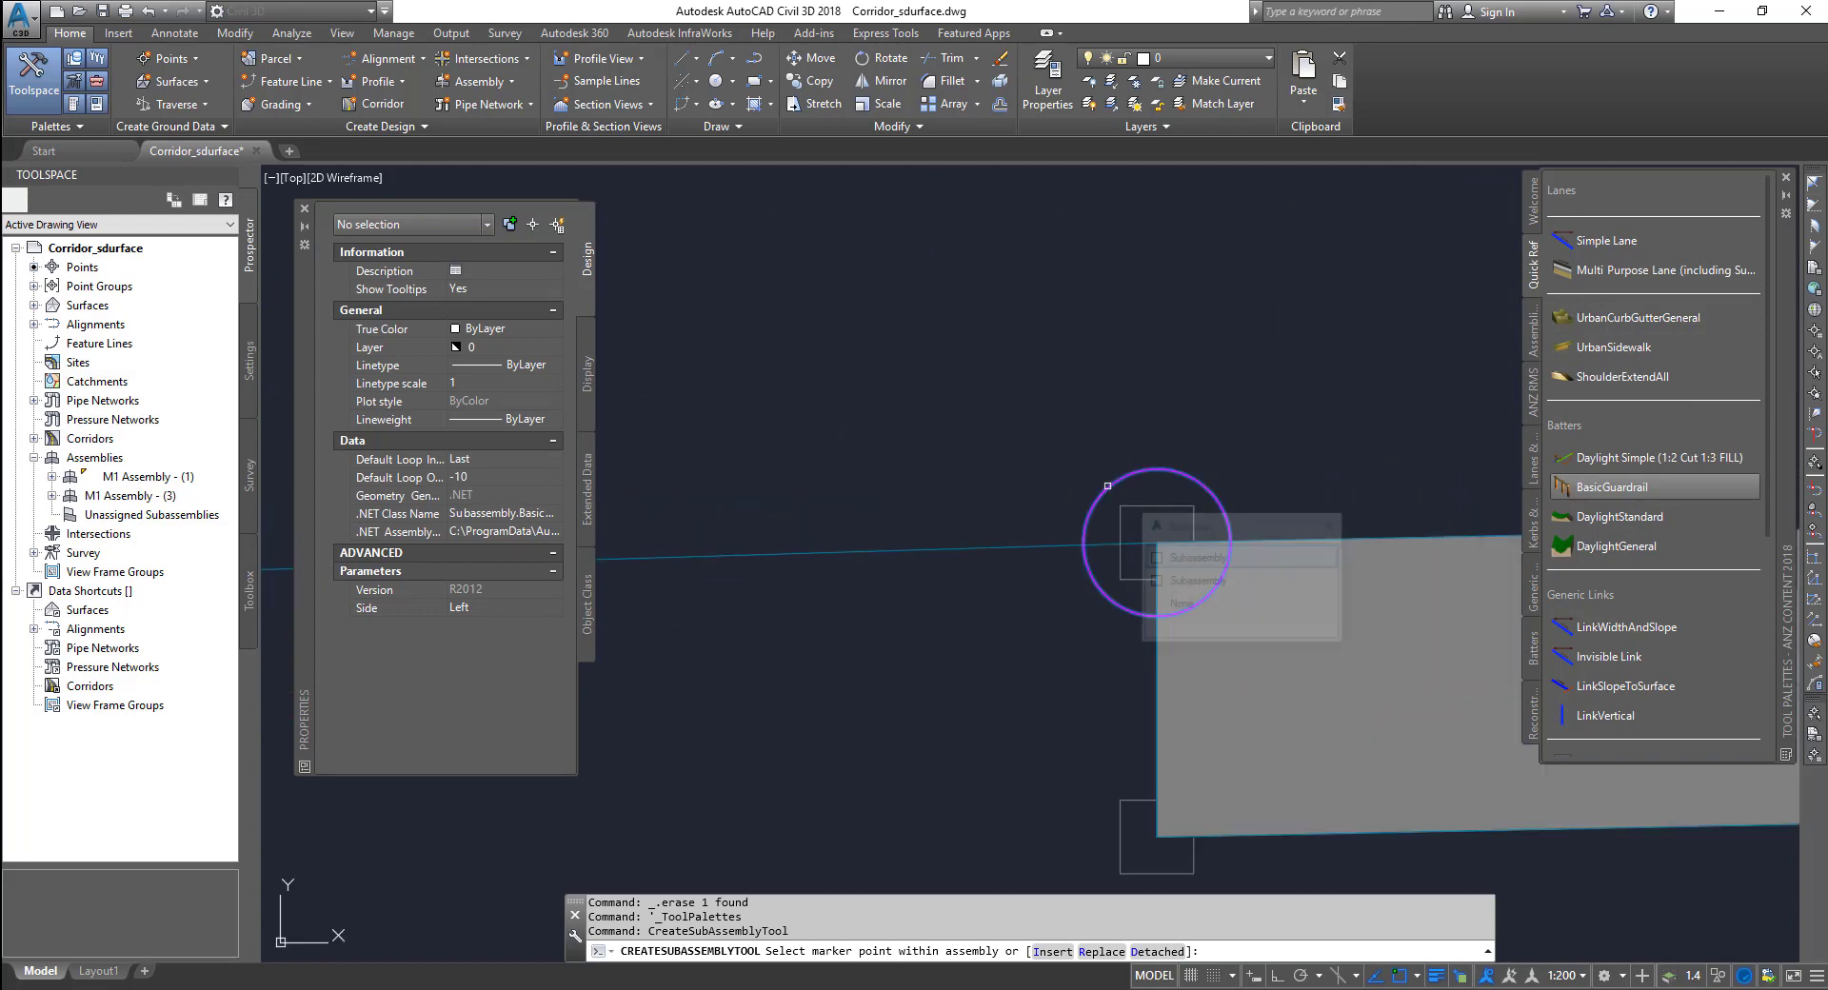
pyautogui.click(1196, 570)
pyautogui.click(1222, 562)
pyautogui.scroll(-8, 1169, 577)
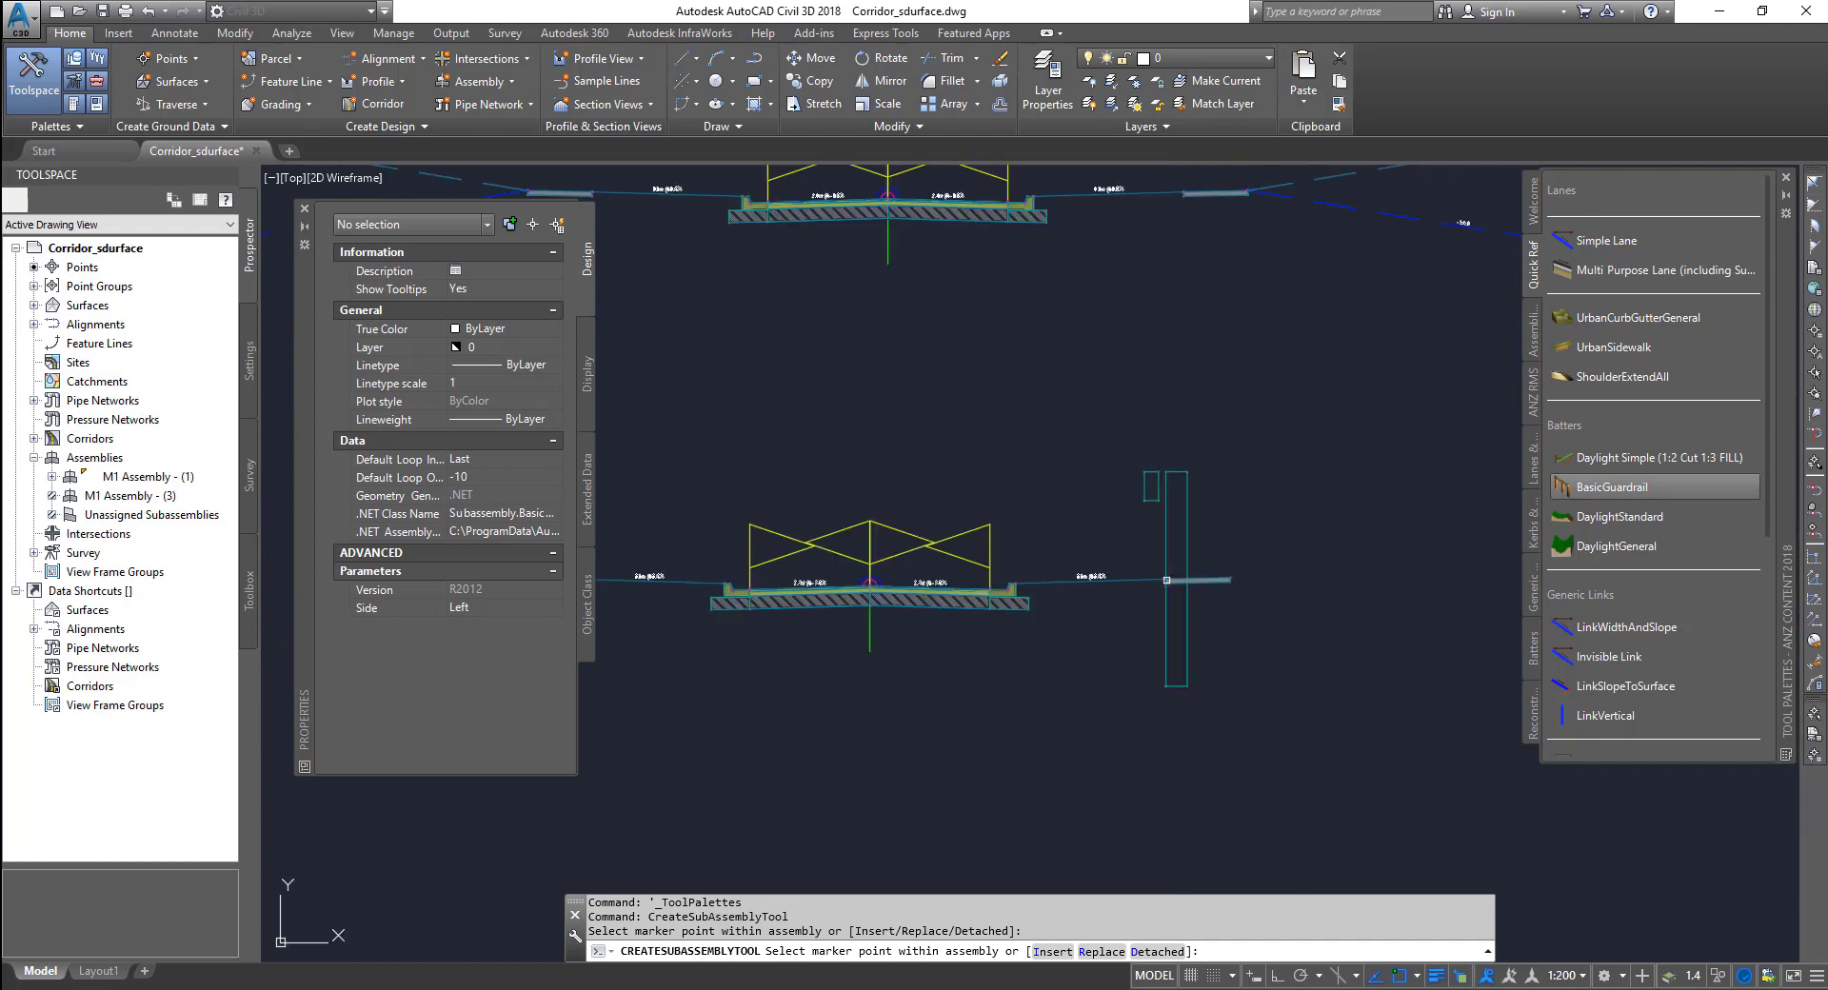
pyautogui.press('Escape')
# - Delete the UrbanSidewalk subassembly overlapping the new guardrail on the copied assembly's right side
pyautogui.scroll(5, 1199, 615)
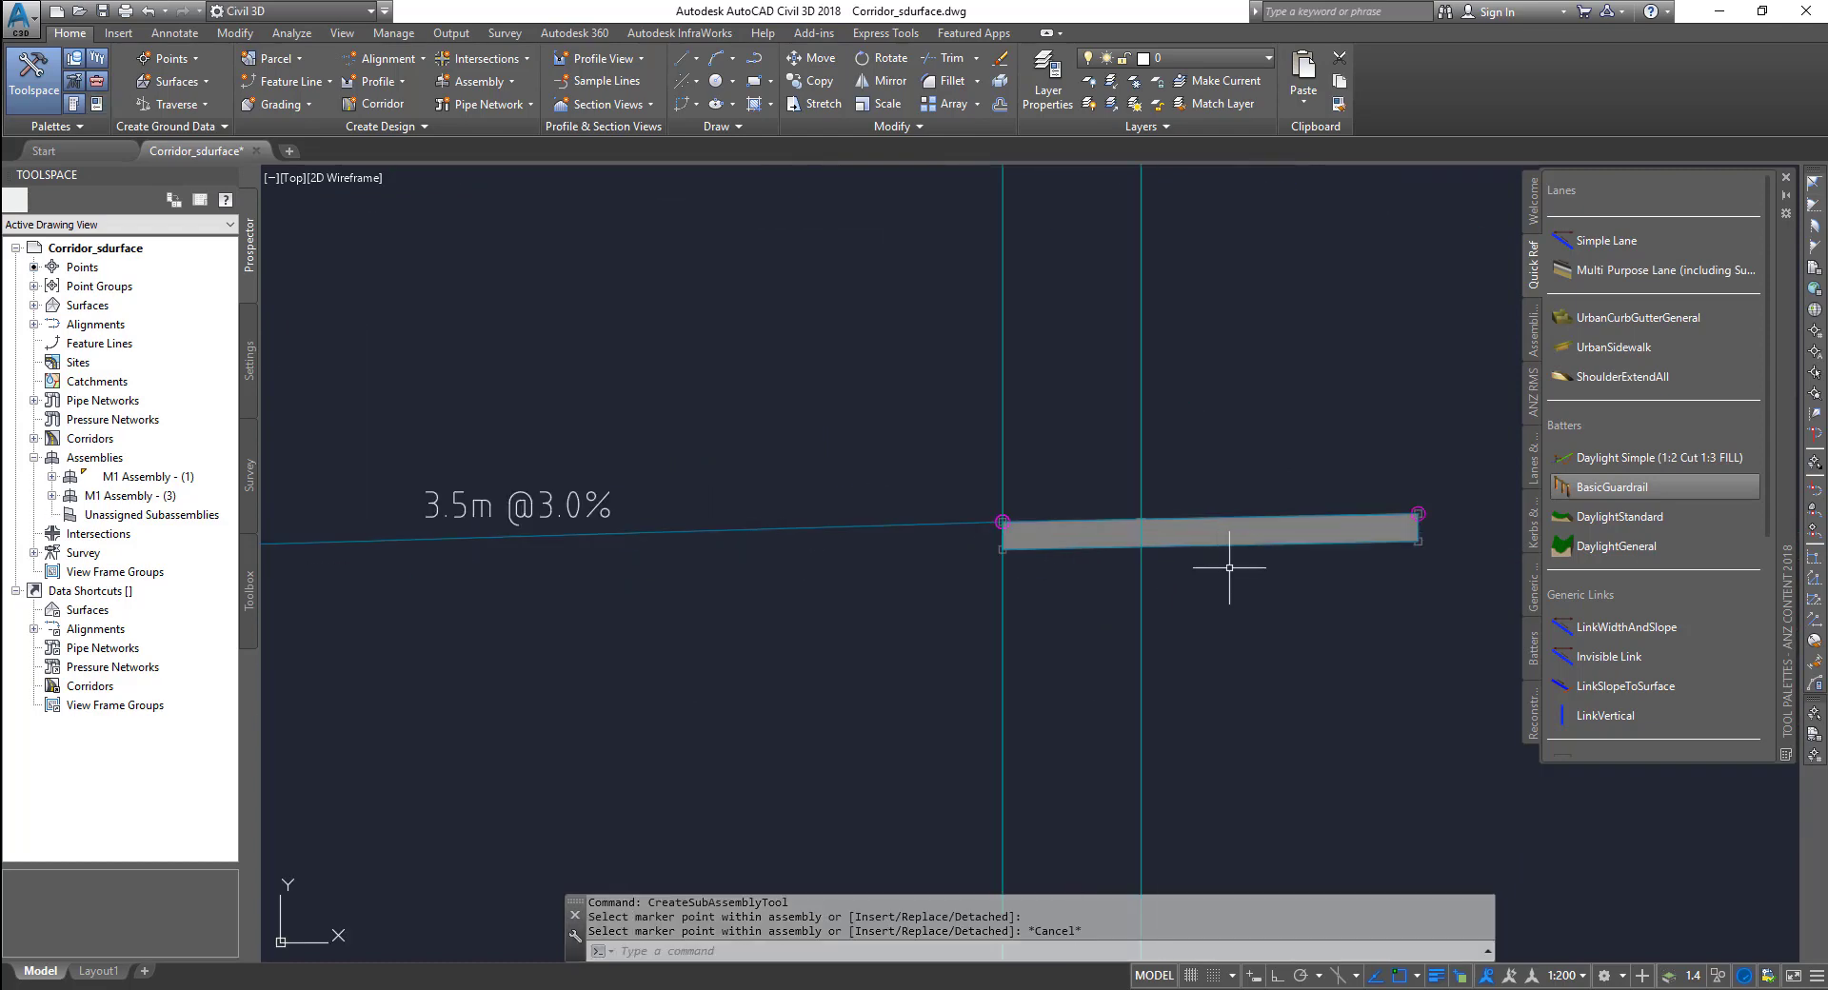
pyautogui.scroll(3, 1143, 553)
pyautogui.scroll(-5, 1085, 530)
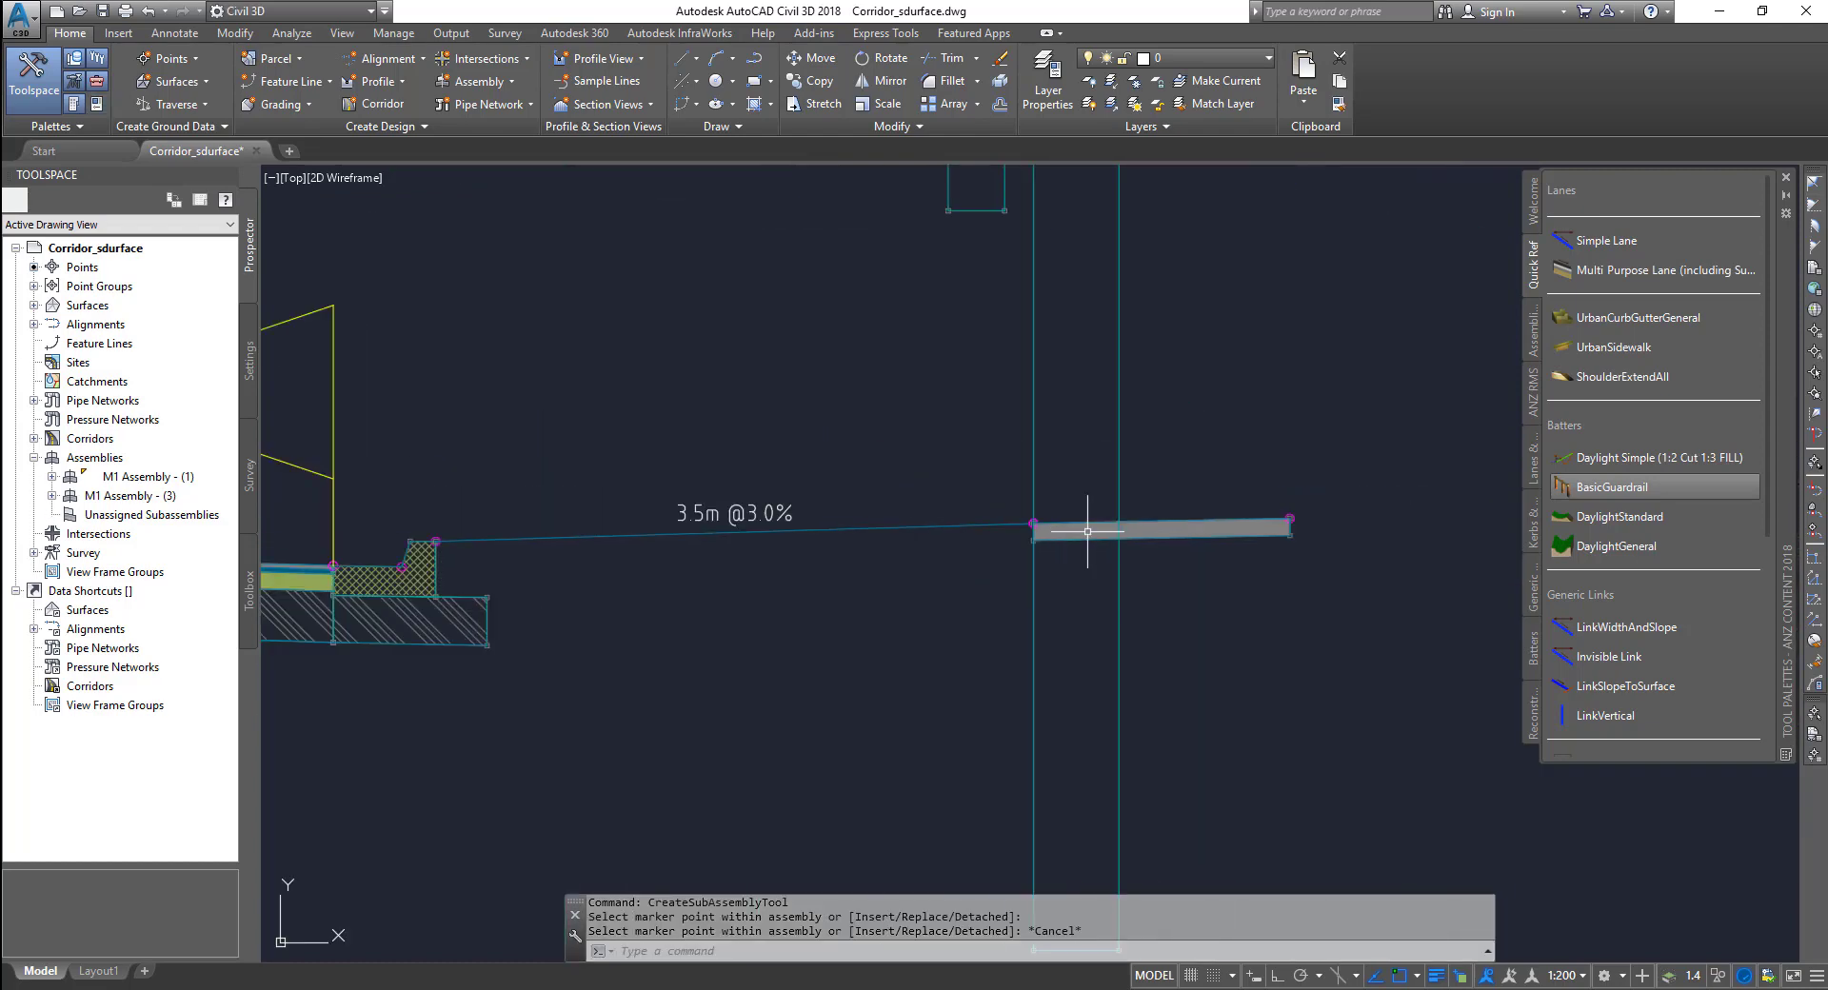
pyautogui.click(1101, 523)
pyautogui.click(1039, 522)
pyautogui.scroll(5, 1039, 522)
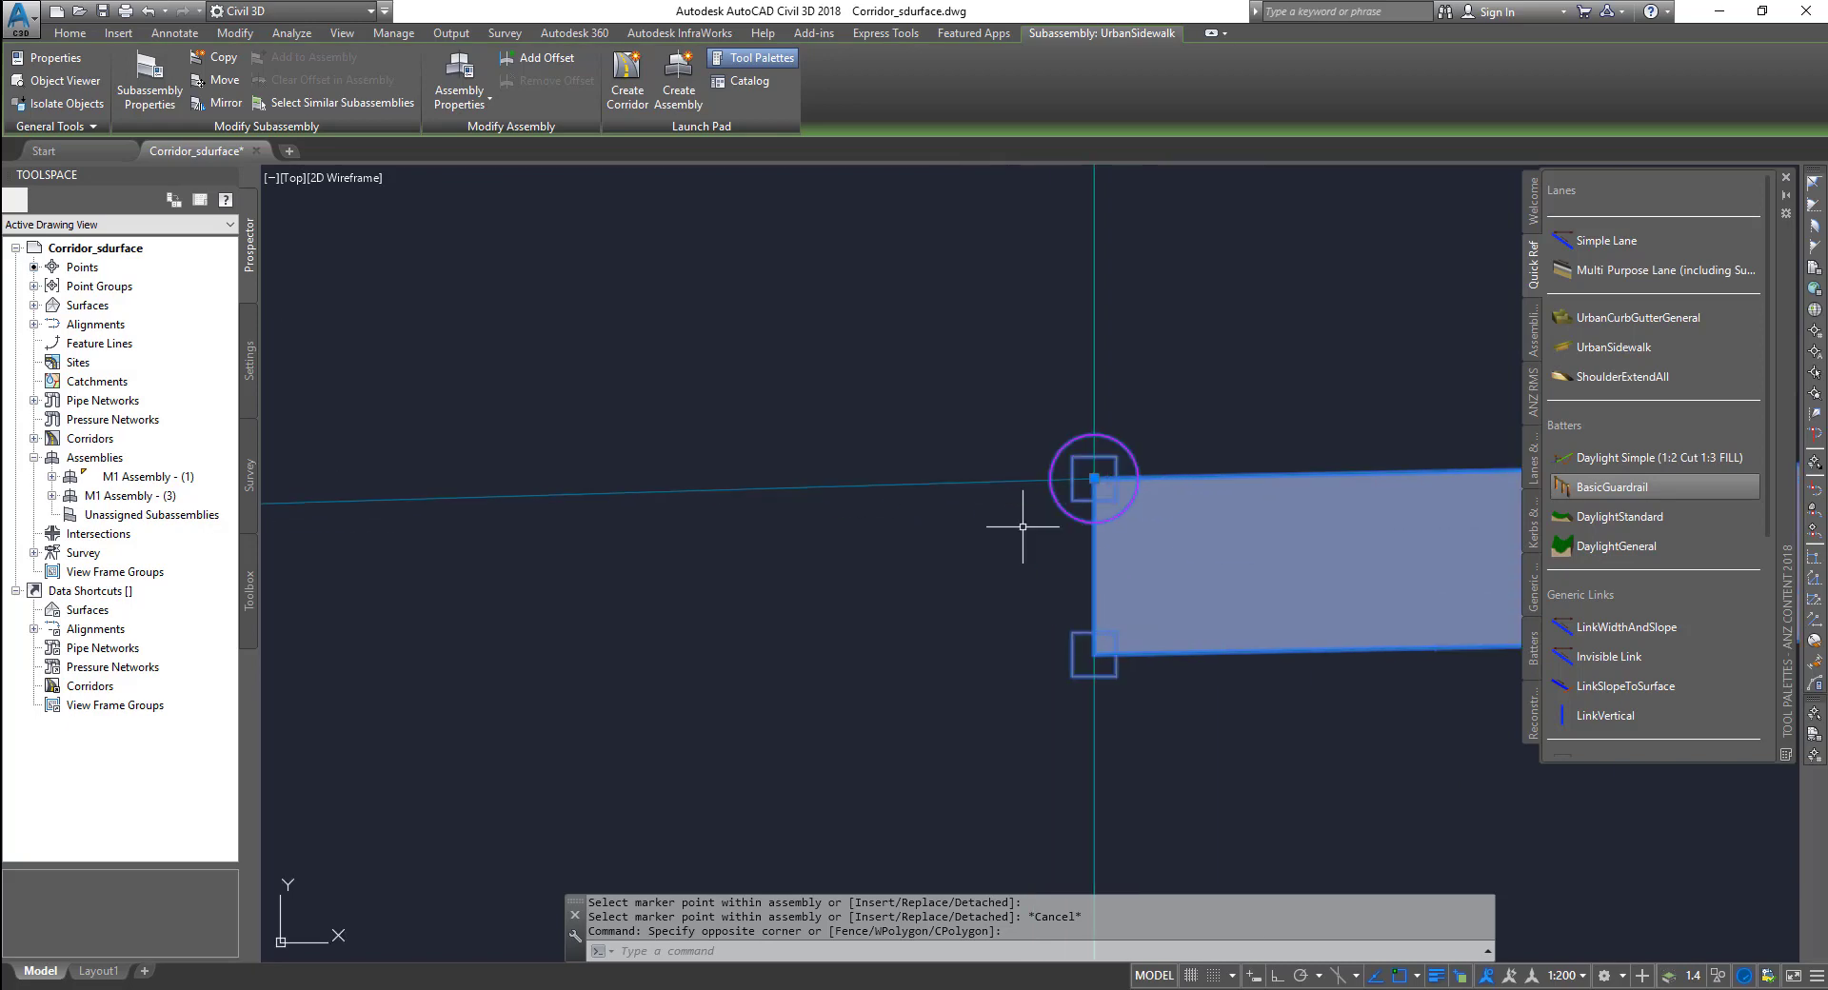
pyautogui.scroll(-5, 1017, 531)
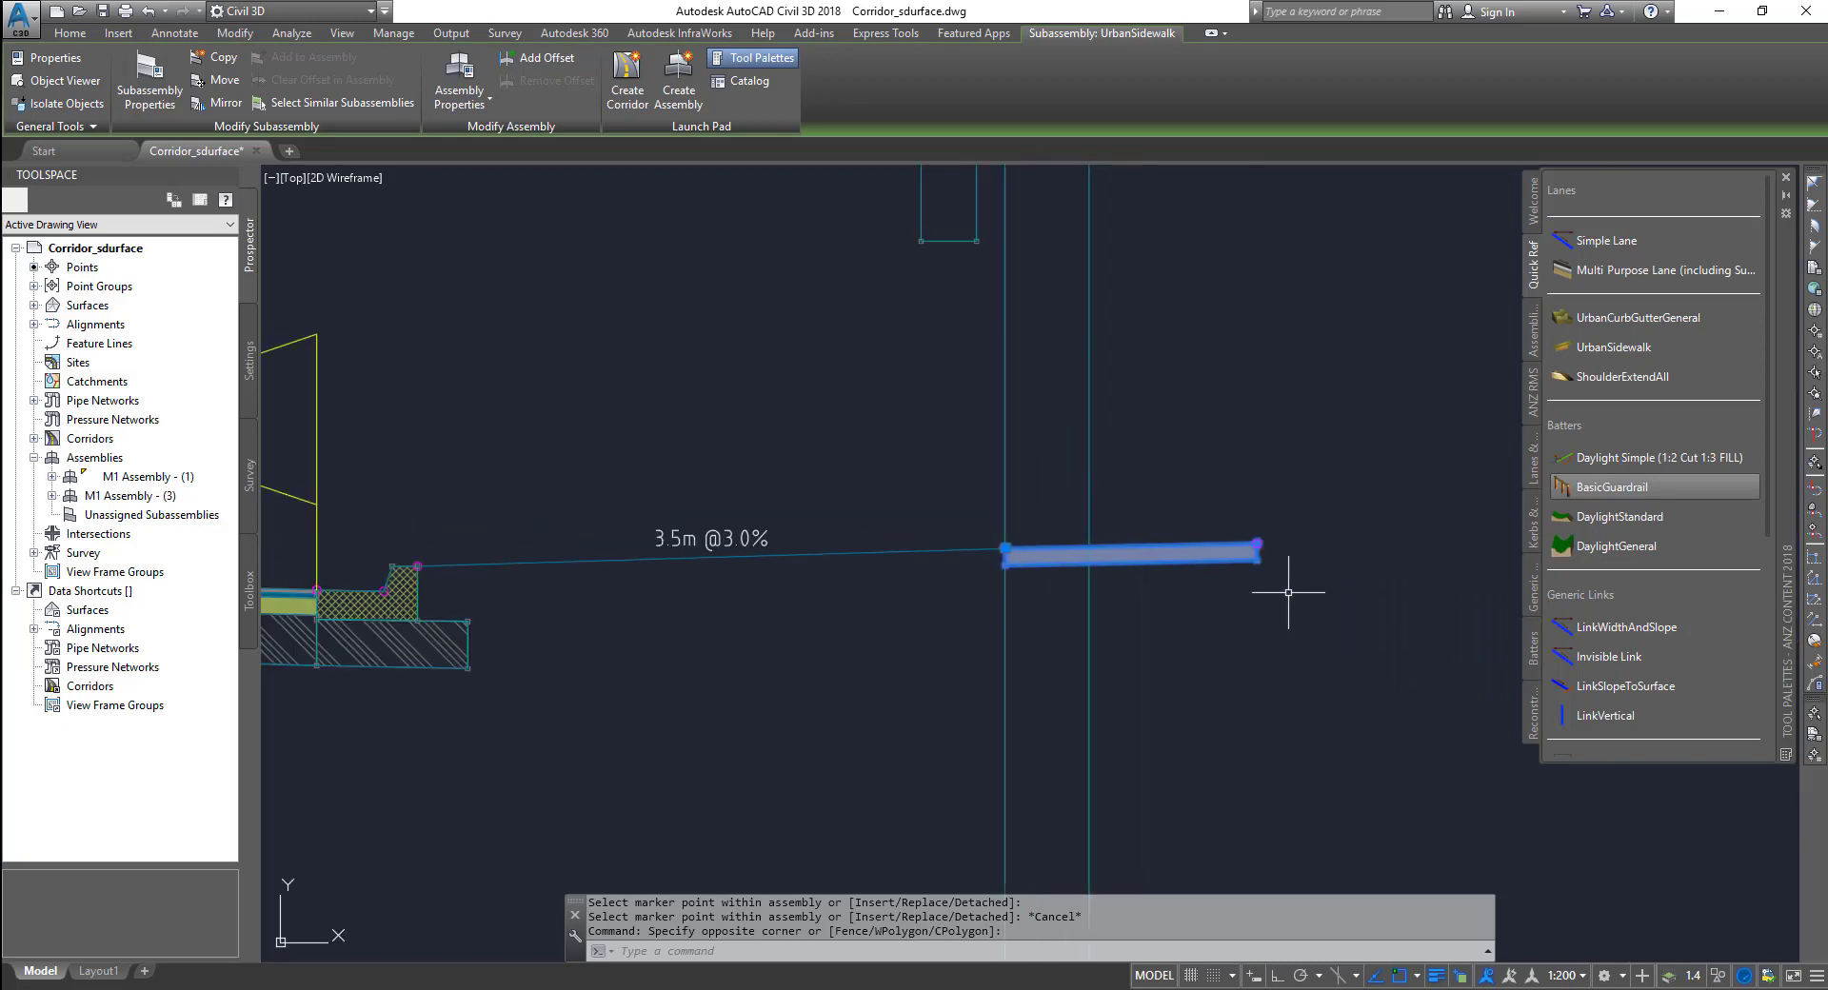
pyautogui.press('Delete')
# - Delete the UrbanSidewalk subassembly from the left outer end of the copied assembly
pyautogui.scroll(-5, 1153, 591)
pyautogui.click(877, 506)
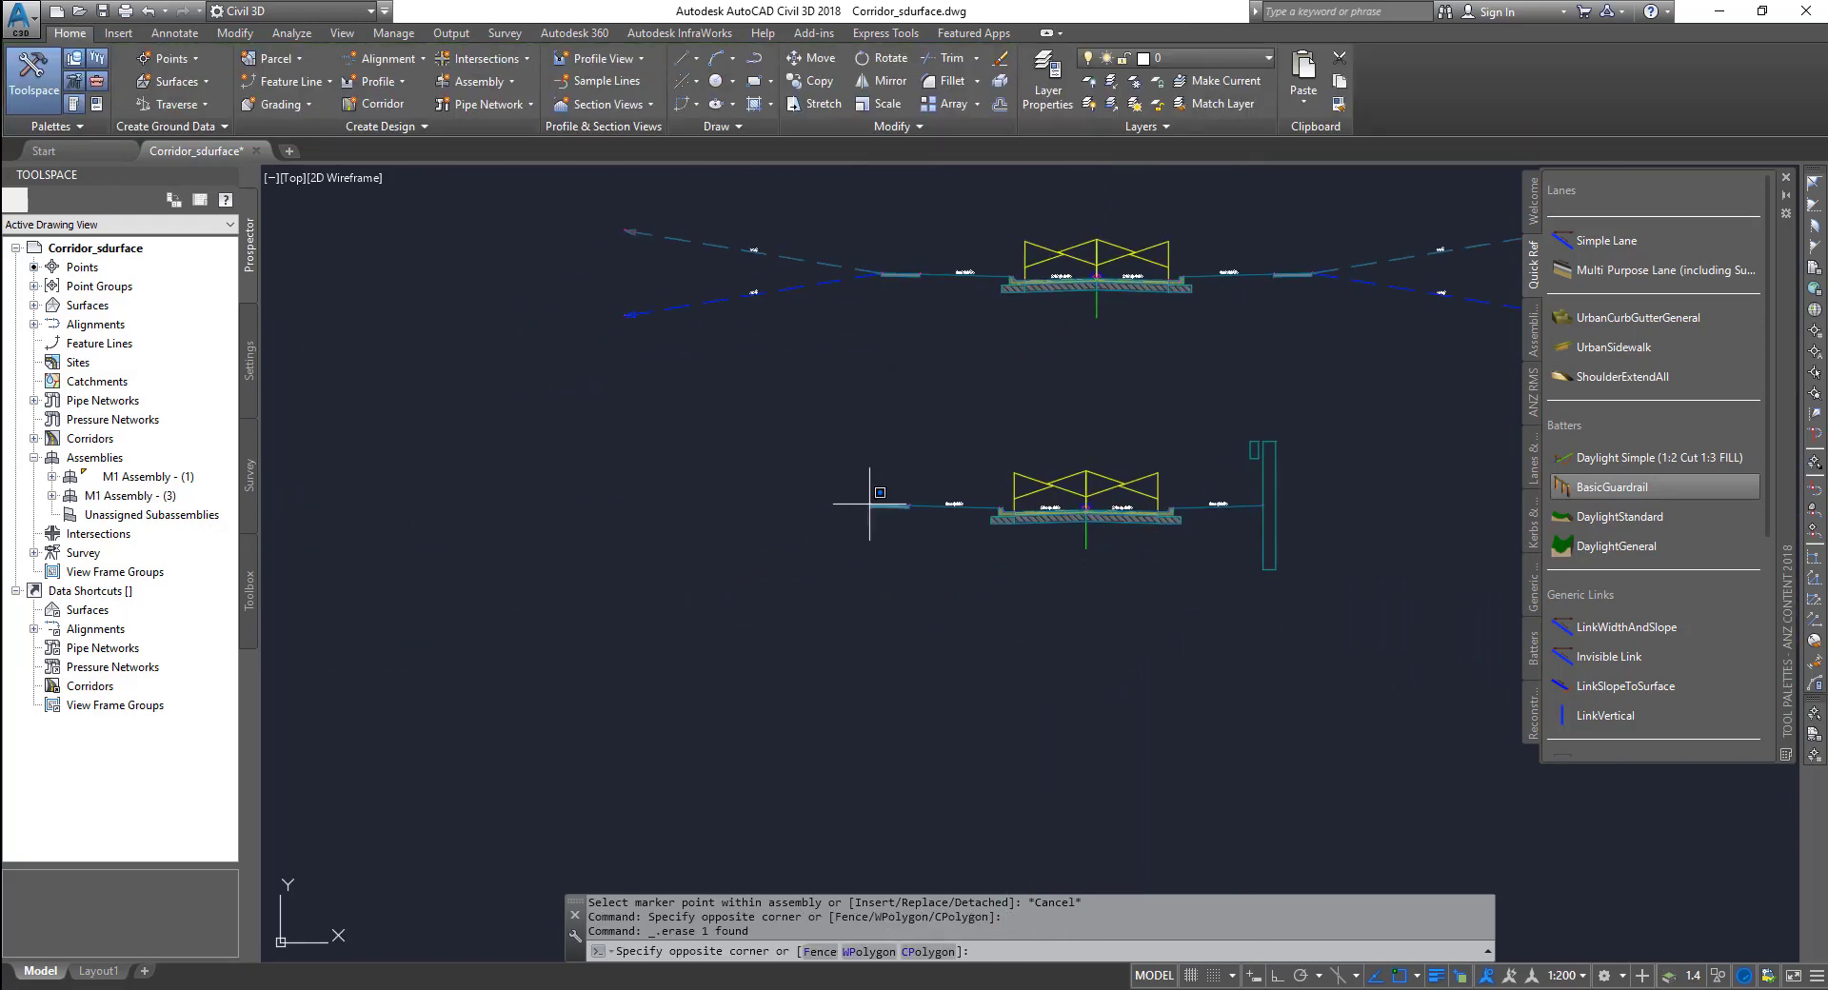
pyautogui.click(862, 471)
pyautogui.click(902, 520)
pyautogui.click(850, 464)
pyautogui.press('Delete')
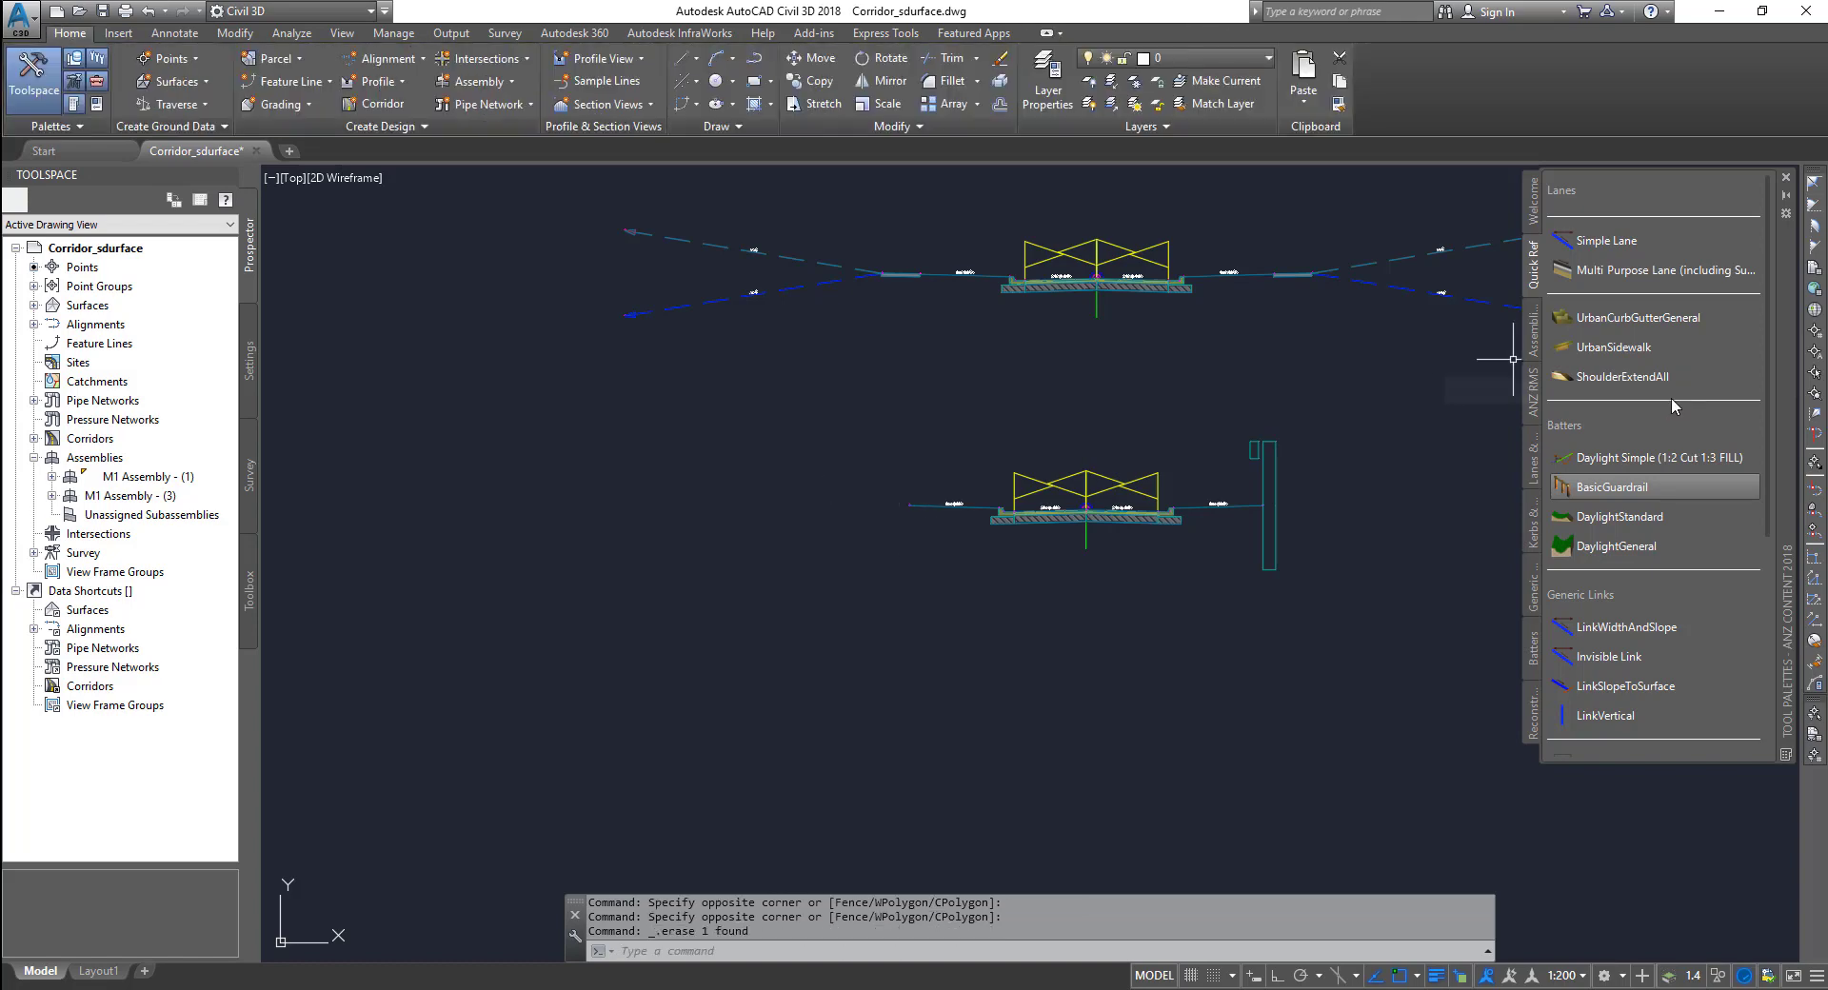
# - Attach a BasicGuardrail subassembly to the outer end of the left 3.5 m link in the copied assembly
pyautogui.click(1614, 347)
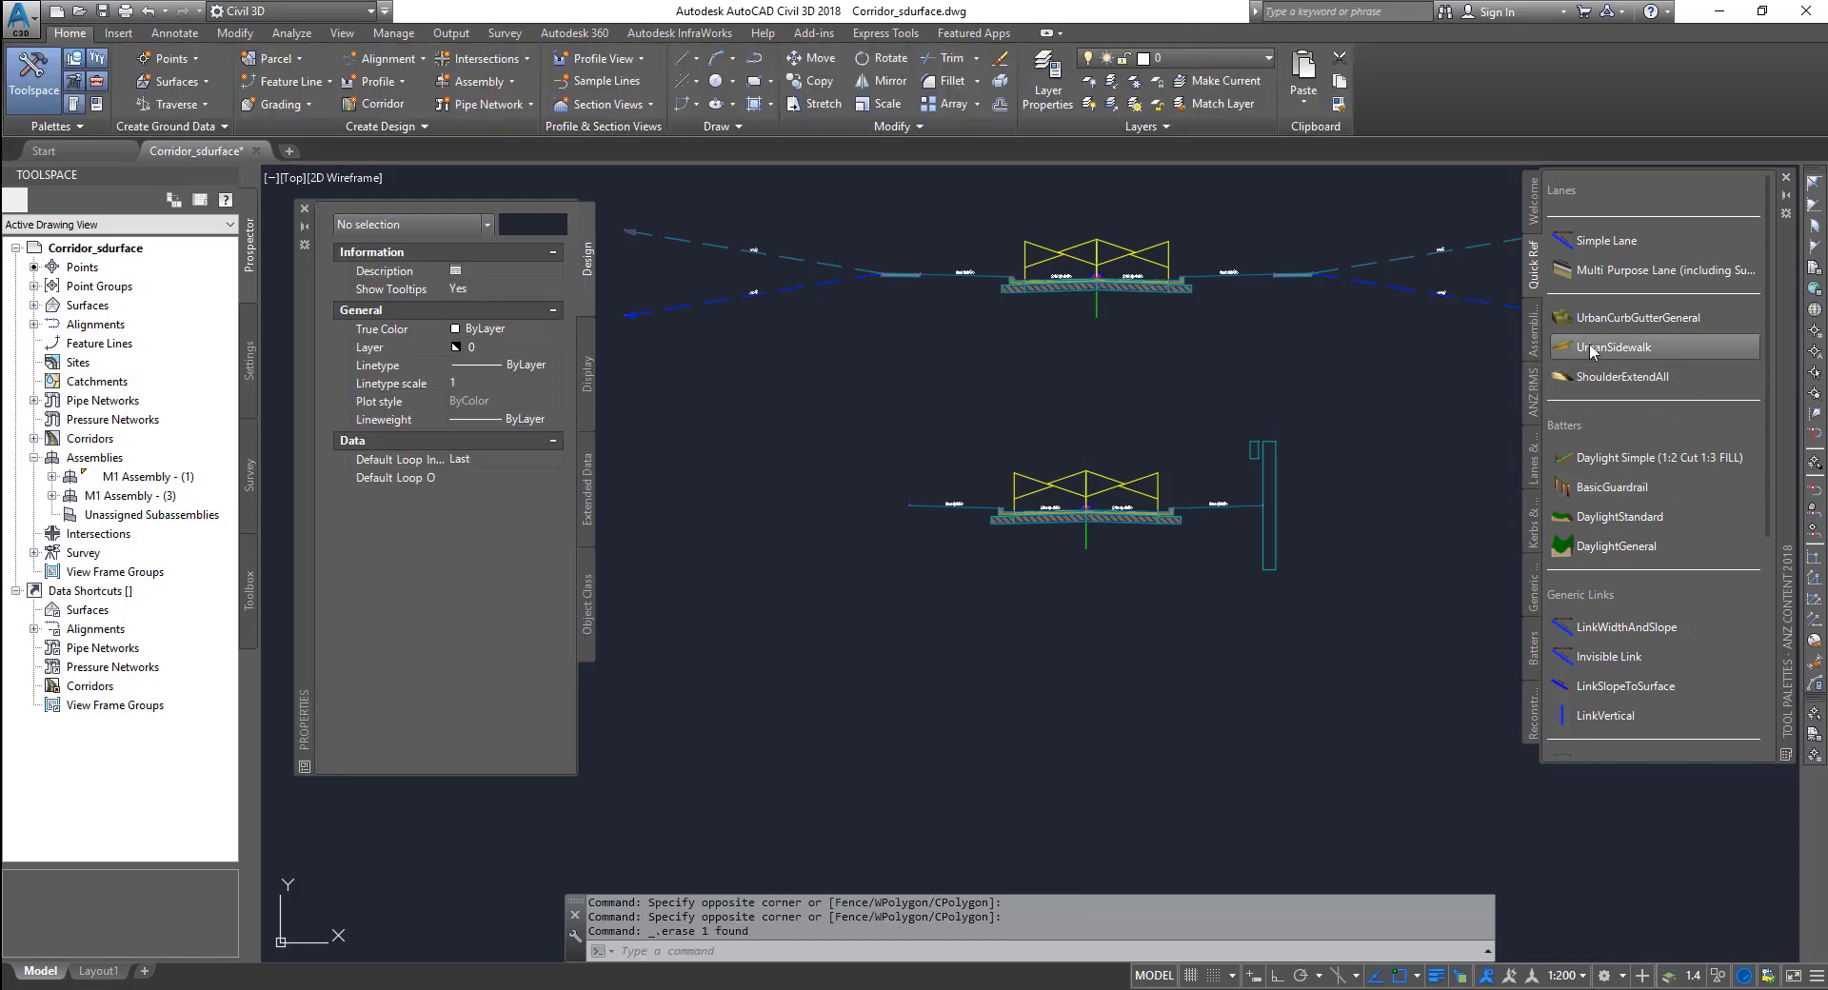
pyautogui.click(1612, 486)
pyautogui.scroll(8, 899, 495)
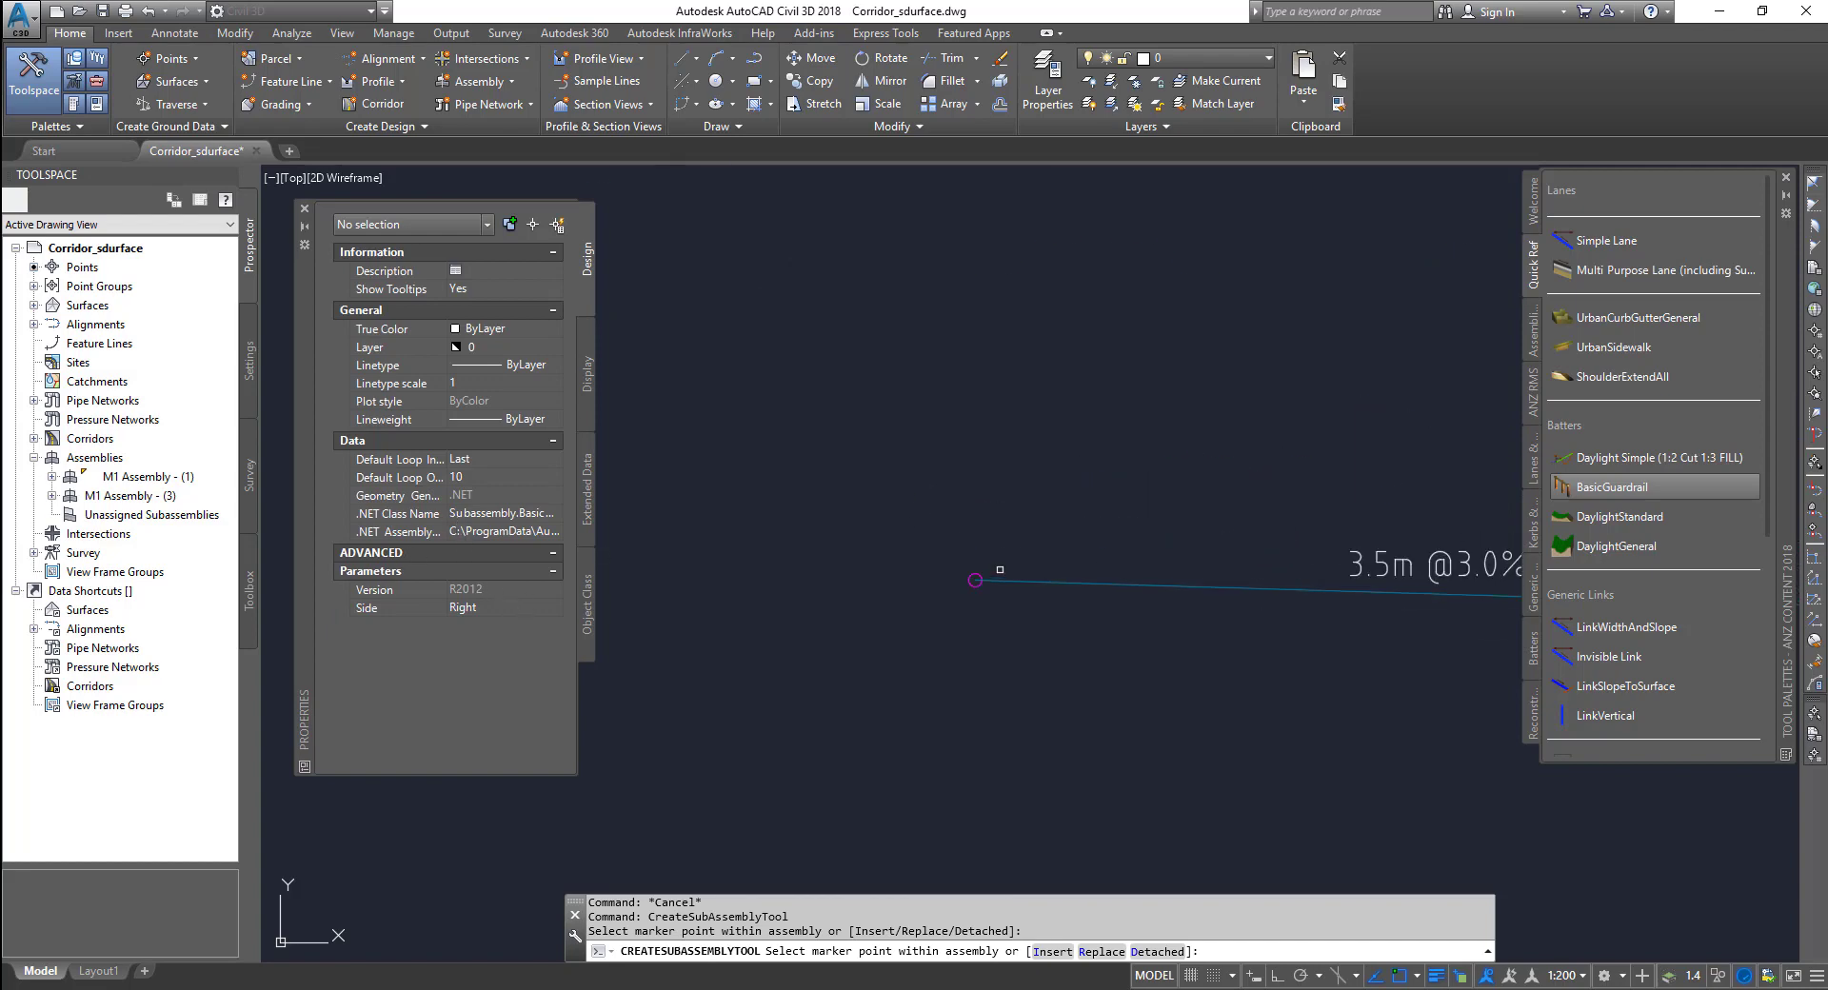
pyautogui.scroll(-8, 907, 626)
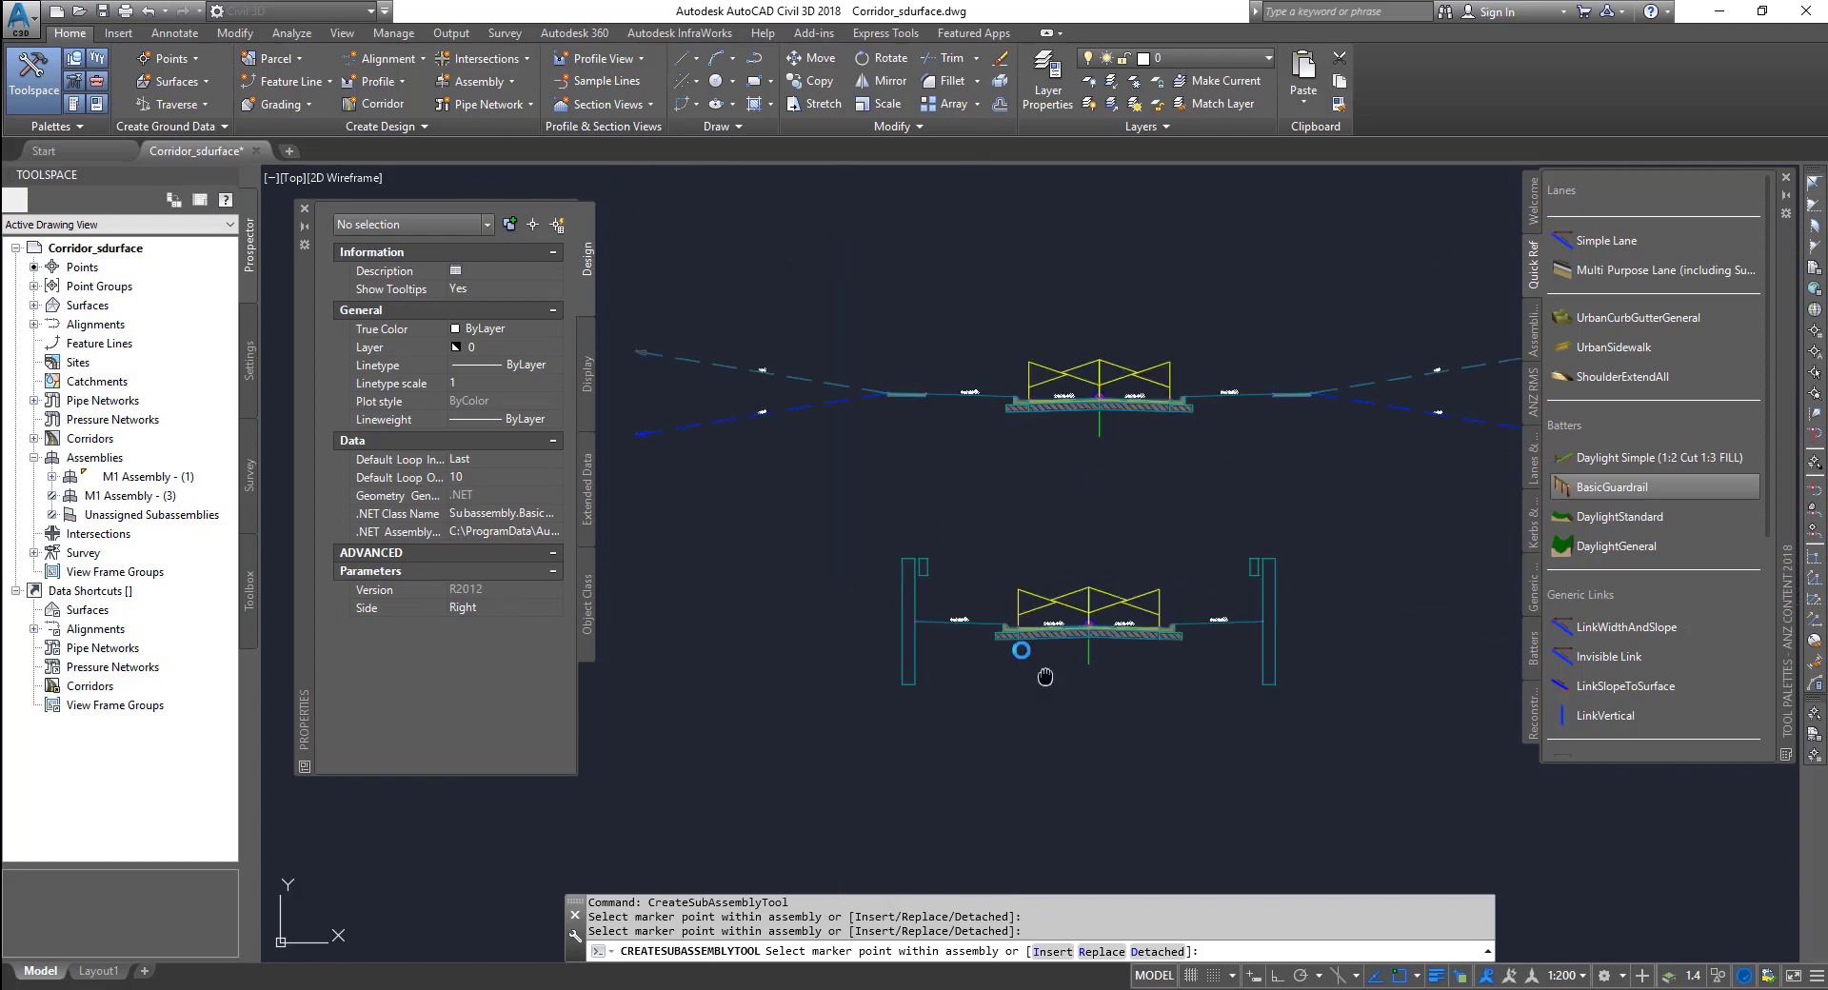
# - Attach UrbanSidewalk subassemblies with a 1.5 m sidewalk width to the outer faces of both guardrails in the copied assembly
pyautogui.scroll(8, 1045, 619)
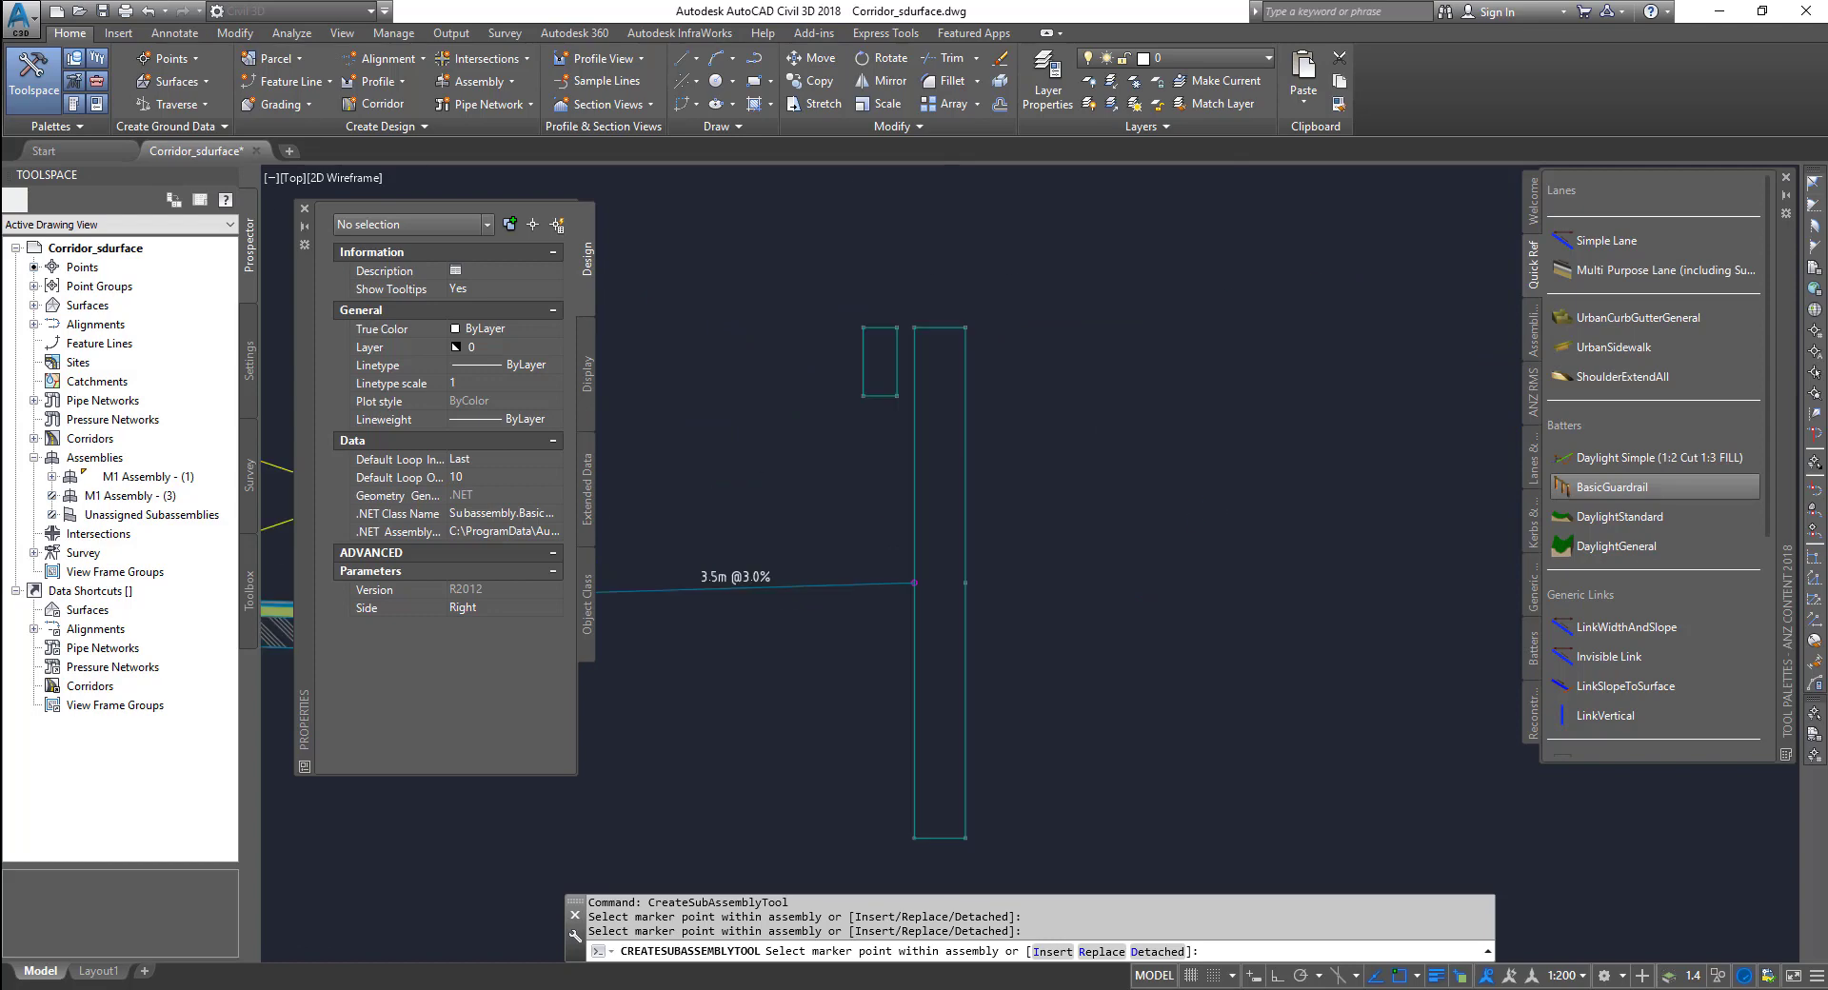
pyautogui.click(1619, 347)
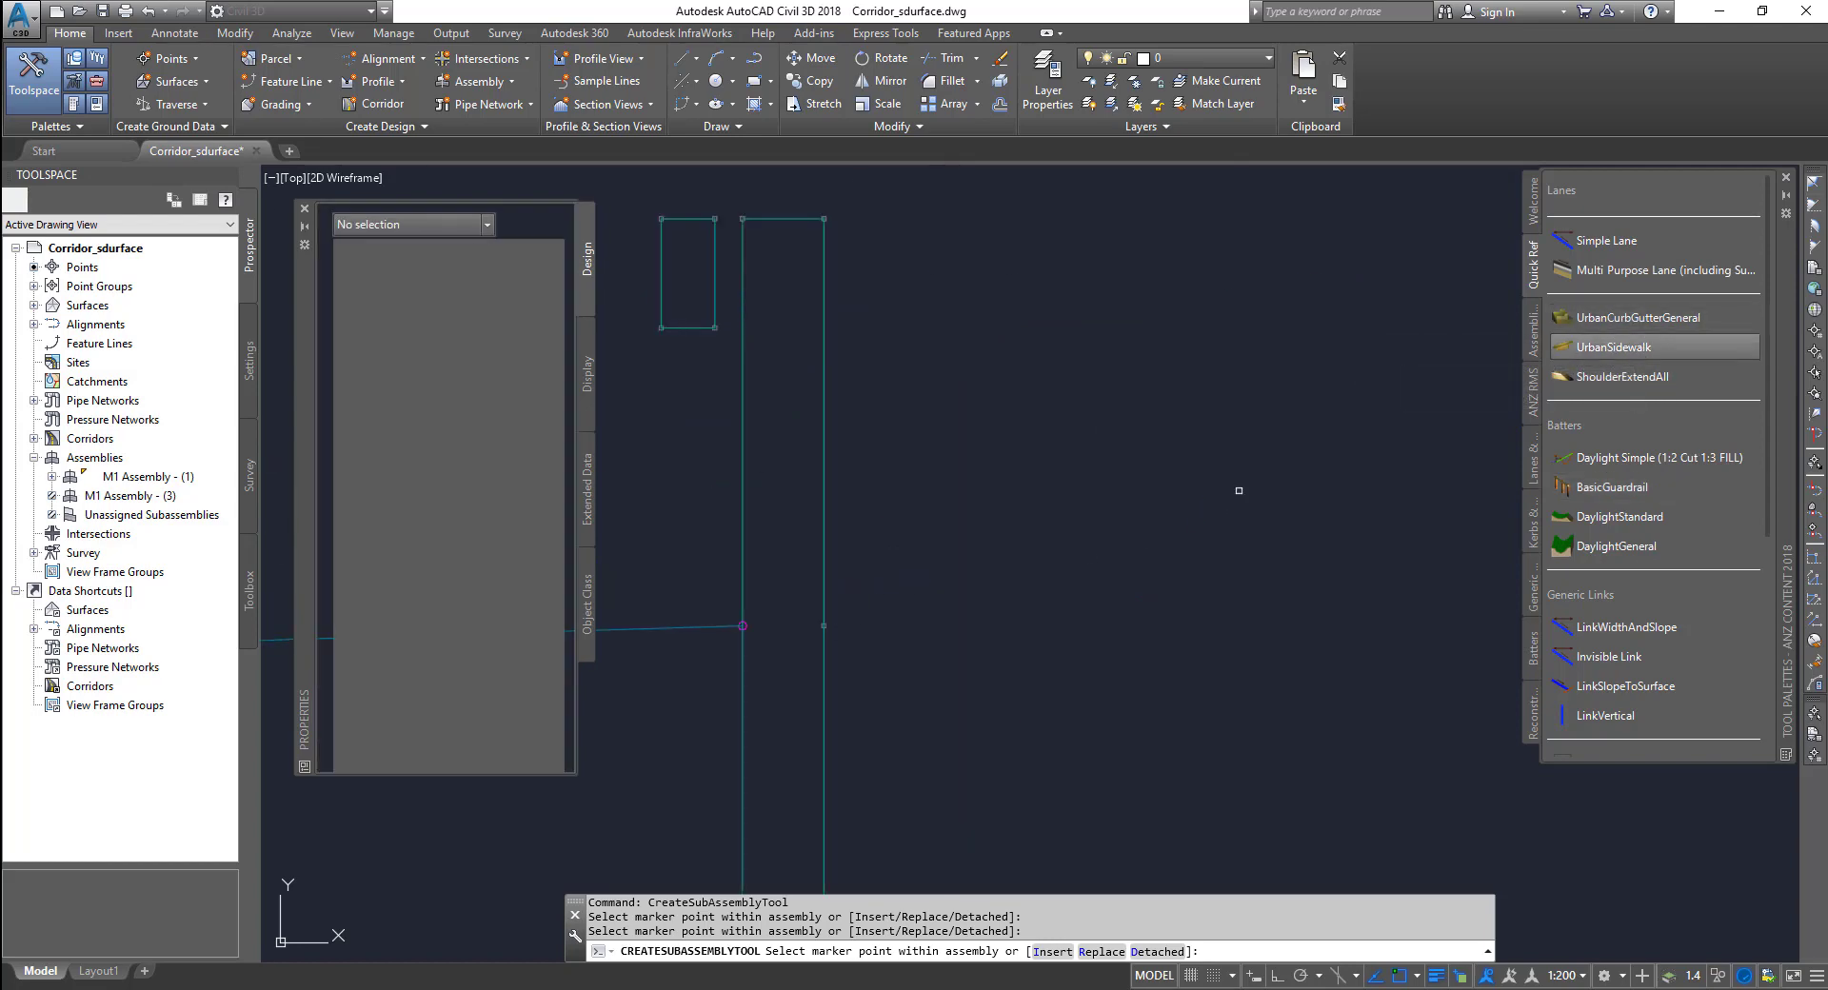
pyautogui.scroll(5, 772, 656)
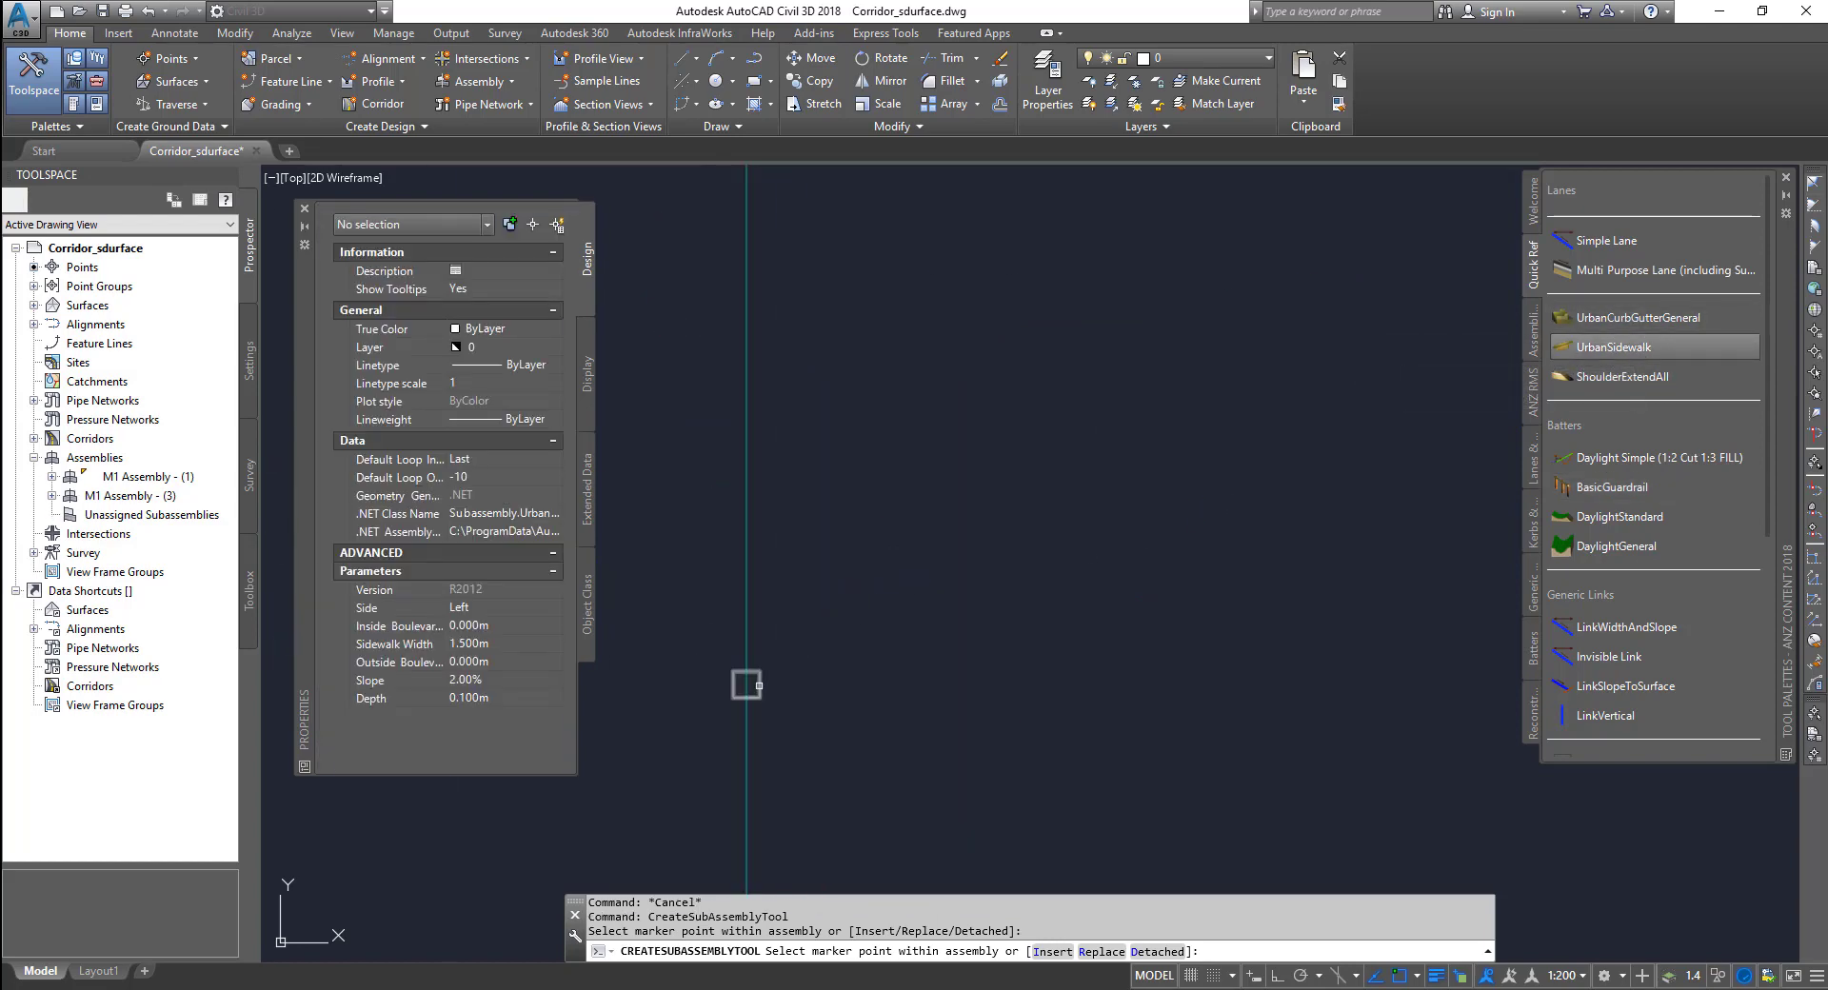
pyautogui.scroll(-8, 746, 685)
pyautogui.moveTo(686, 657); pyautogui.dragTo(828, 654, button='middle')
pyautogui.scroll(8, 886, 619)
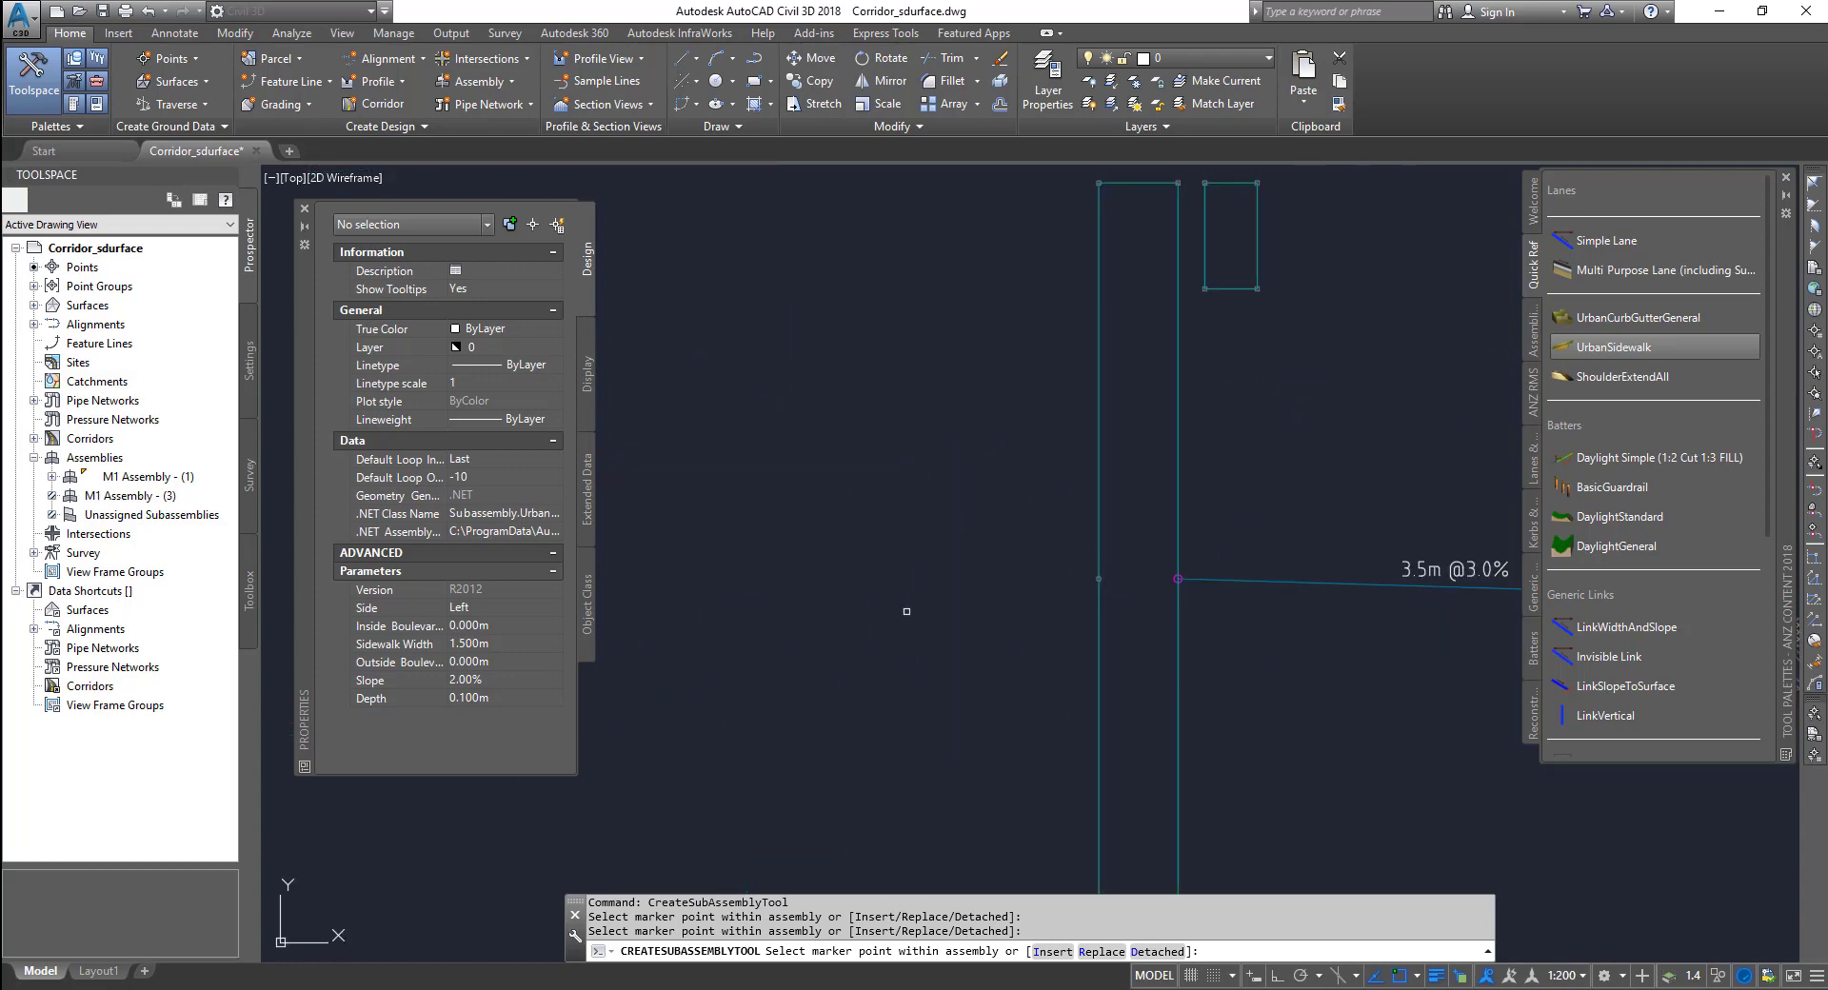
pyautogui.scroll(4, 1122, 567)
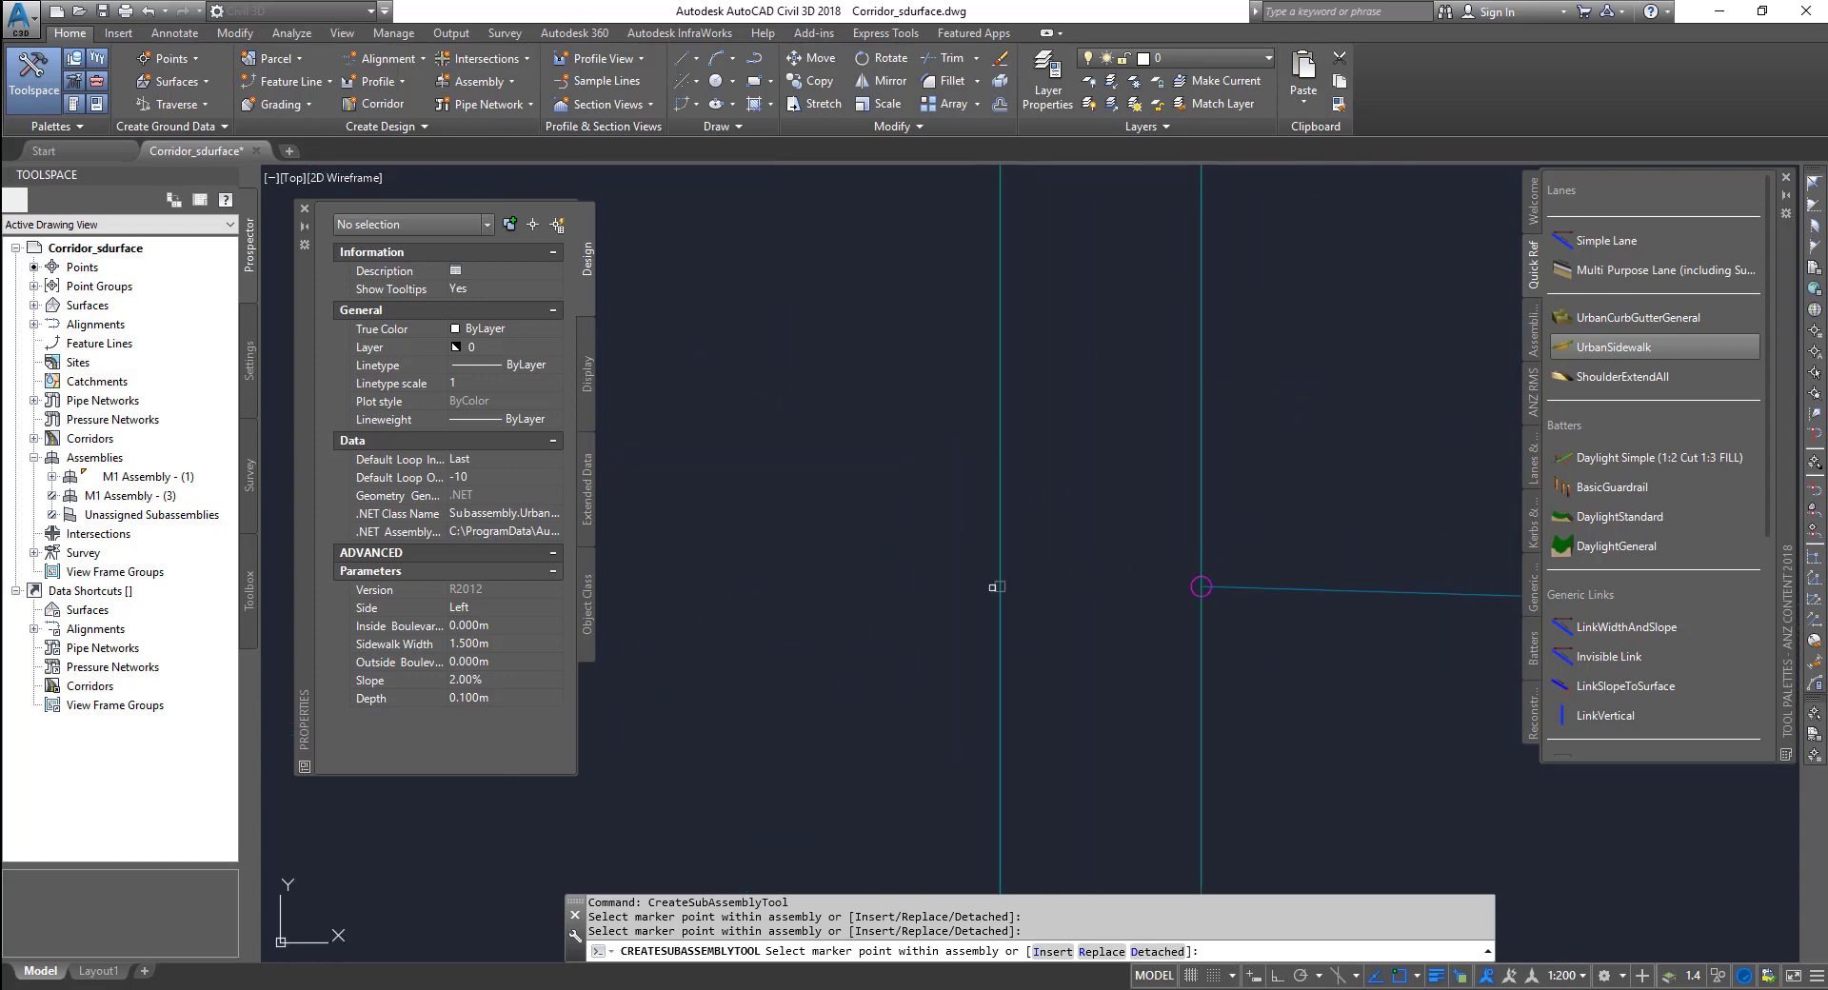
pyautogui.click(980, 596)
pyautogui.scroll(3, 985, 594)
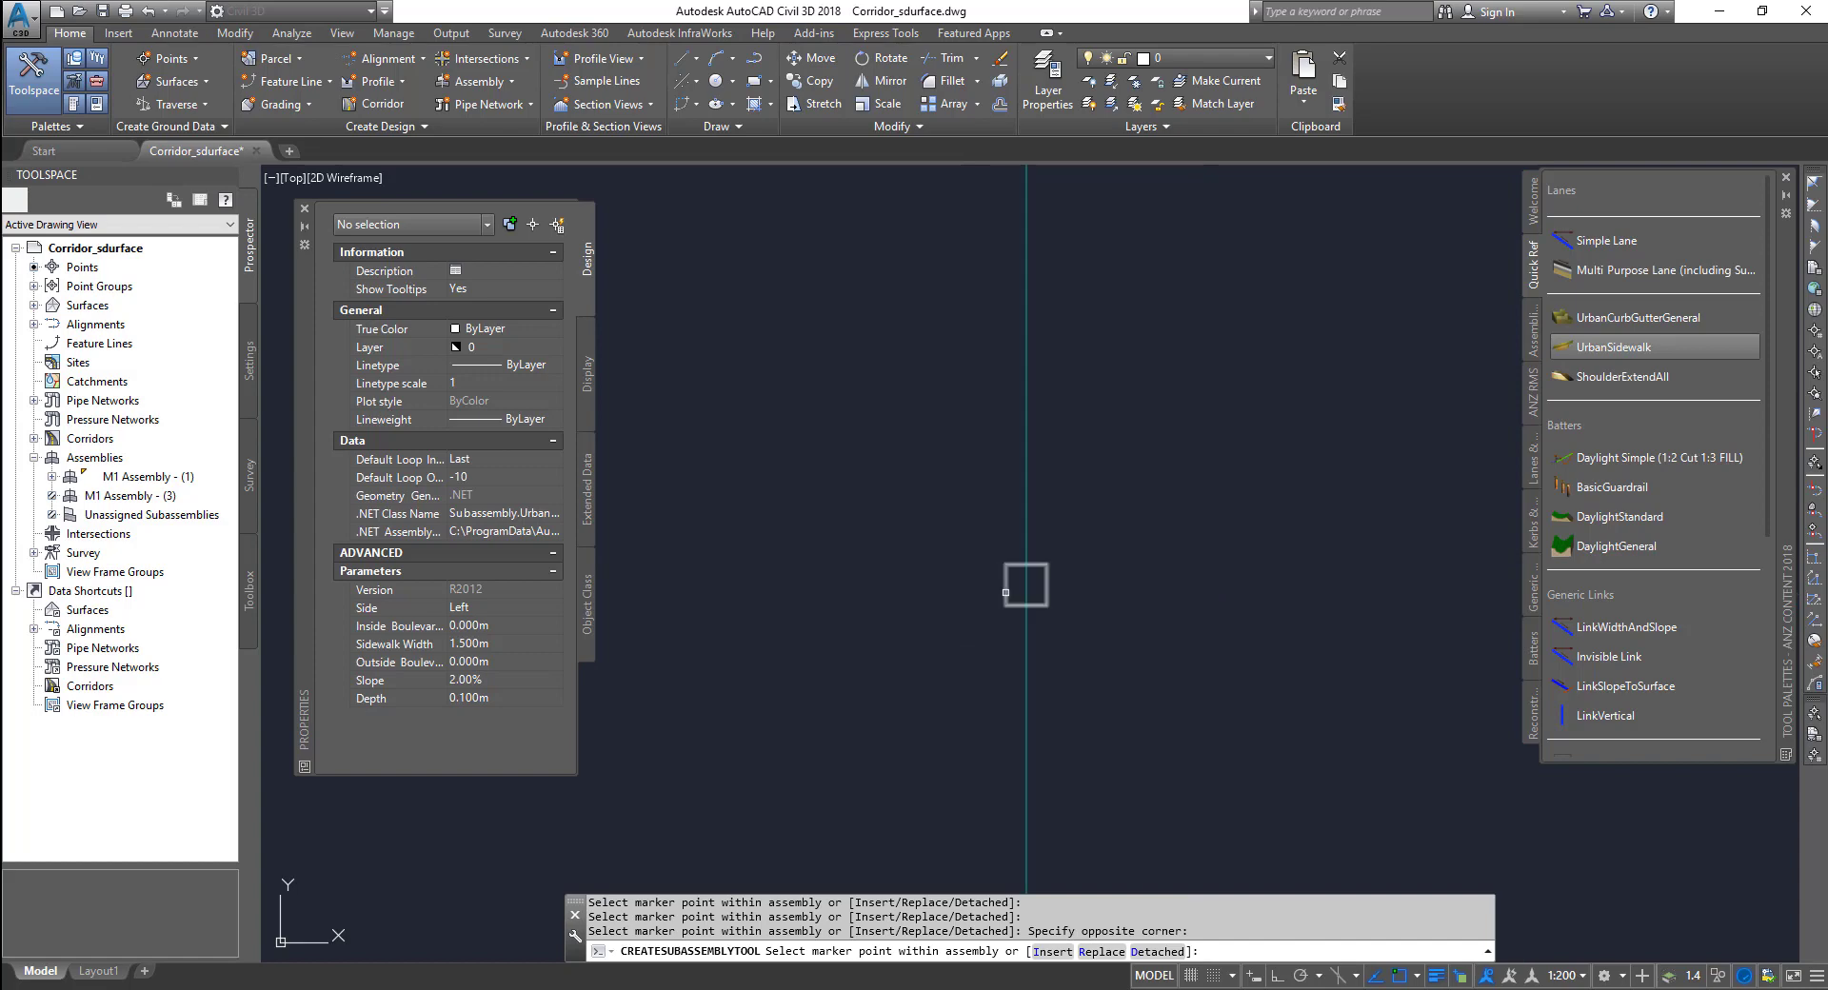
pyautogui.scroll(-5, 1026, 585)
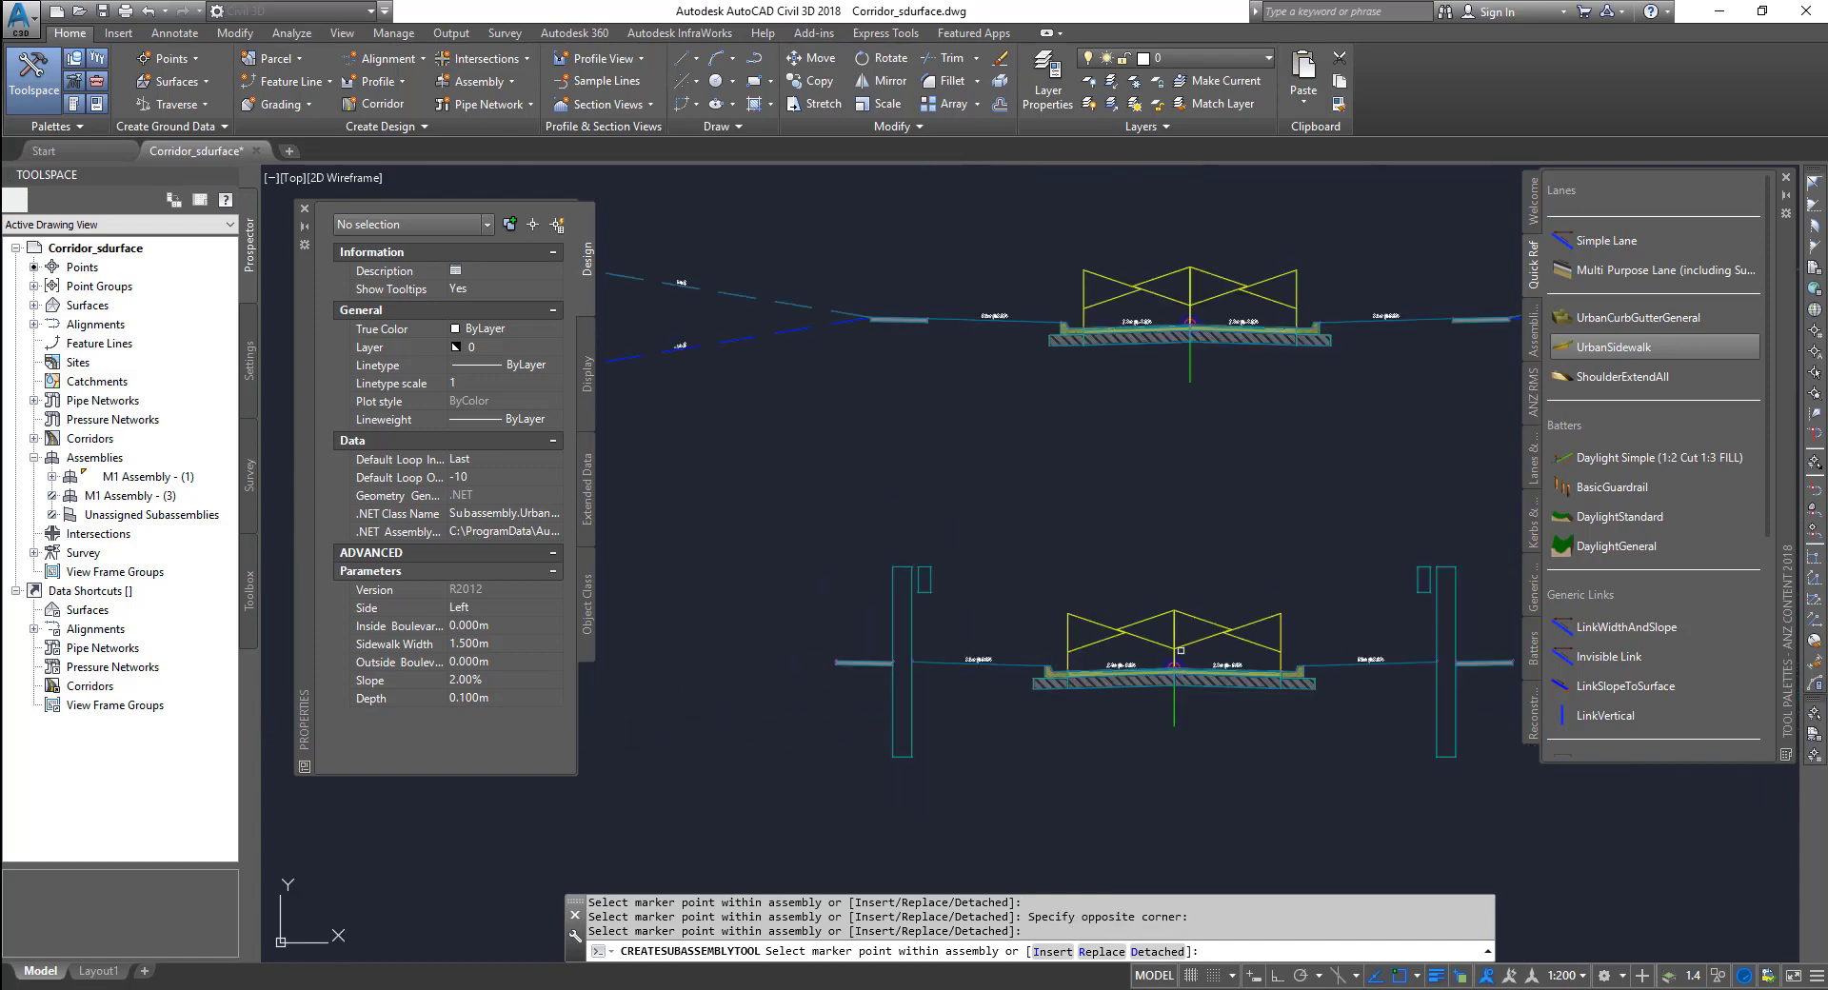
pyautogui.press('Escape')
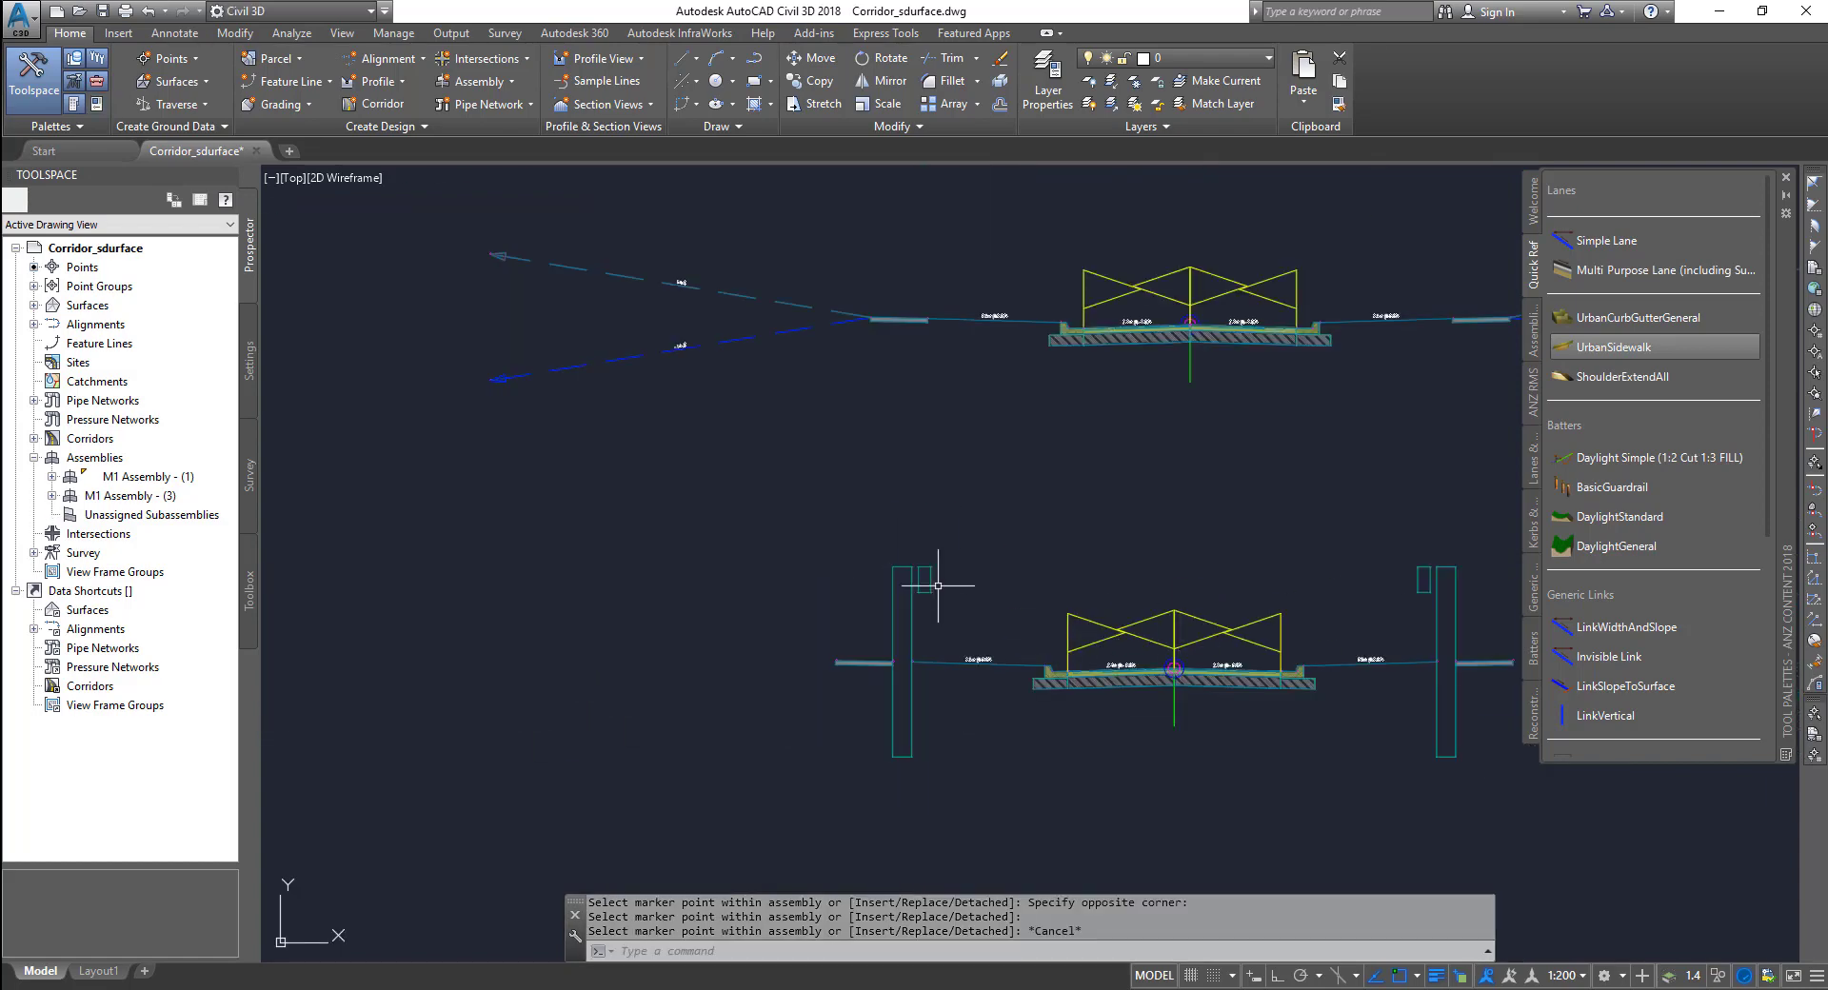
# - Set the width of the copied assembly's left lane to 2.4 m
pyautogui.scroll(-4, 938, 586)
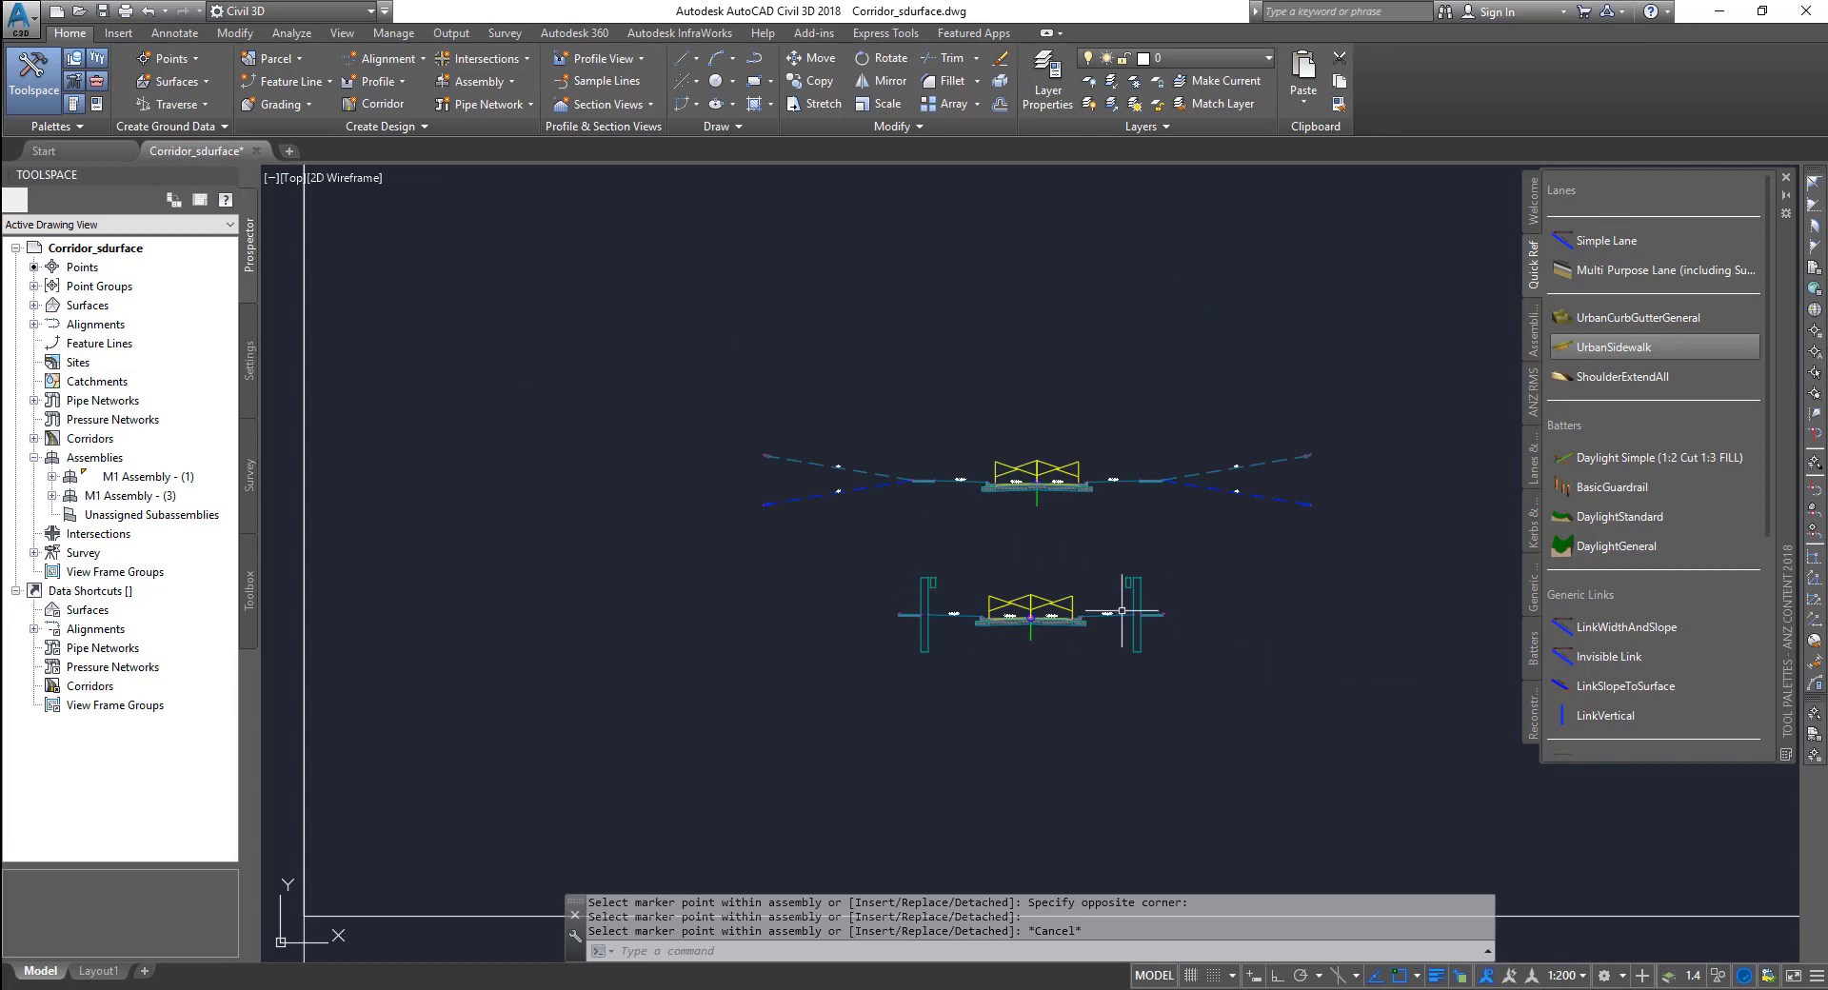
pyautogui.scroll(6, 987, 658)
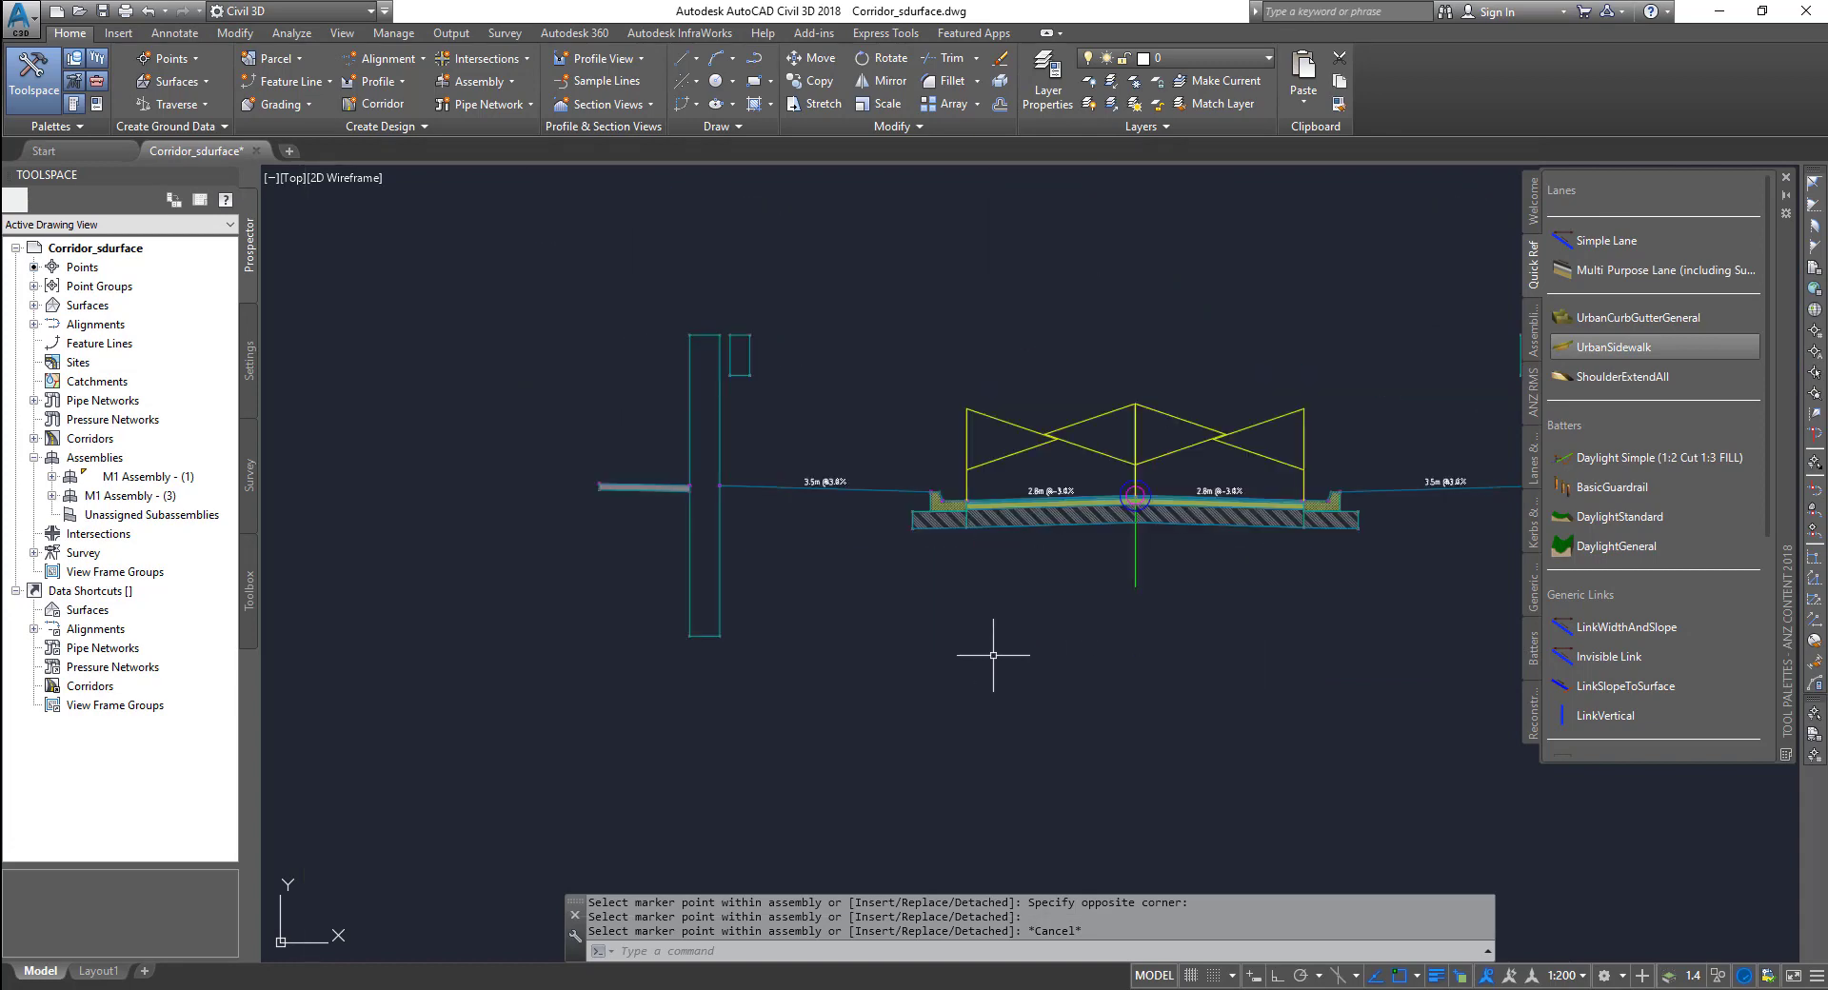
pyautogui.scroll(-4, 993, 655)
pyautogui.scroll(5, 1031, 562)
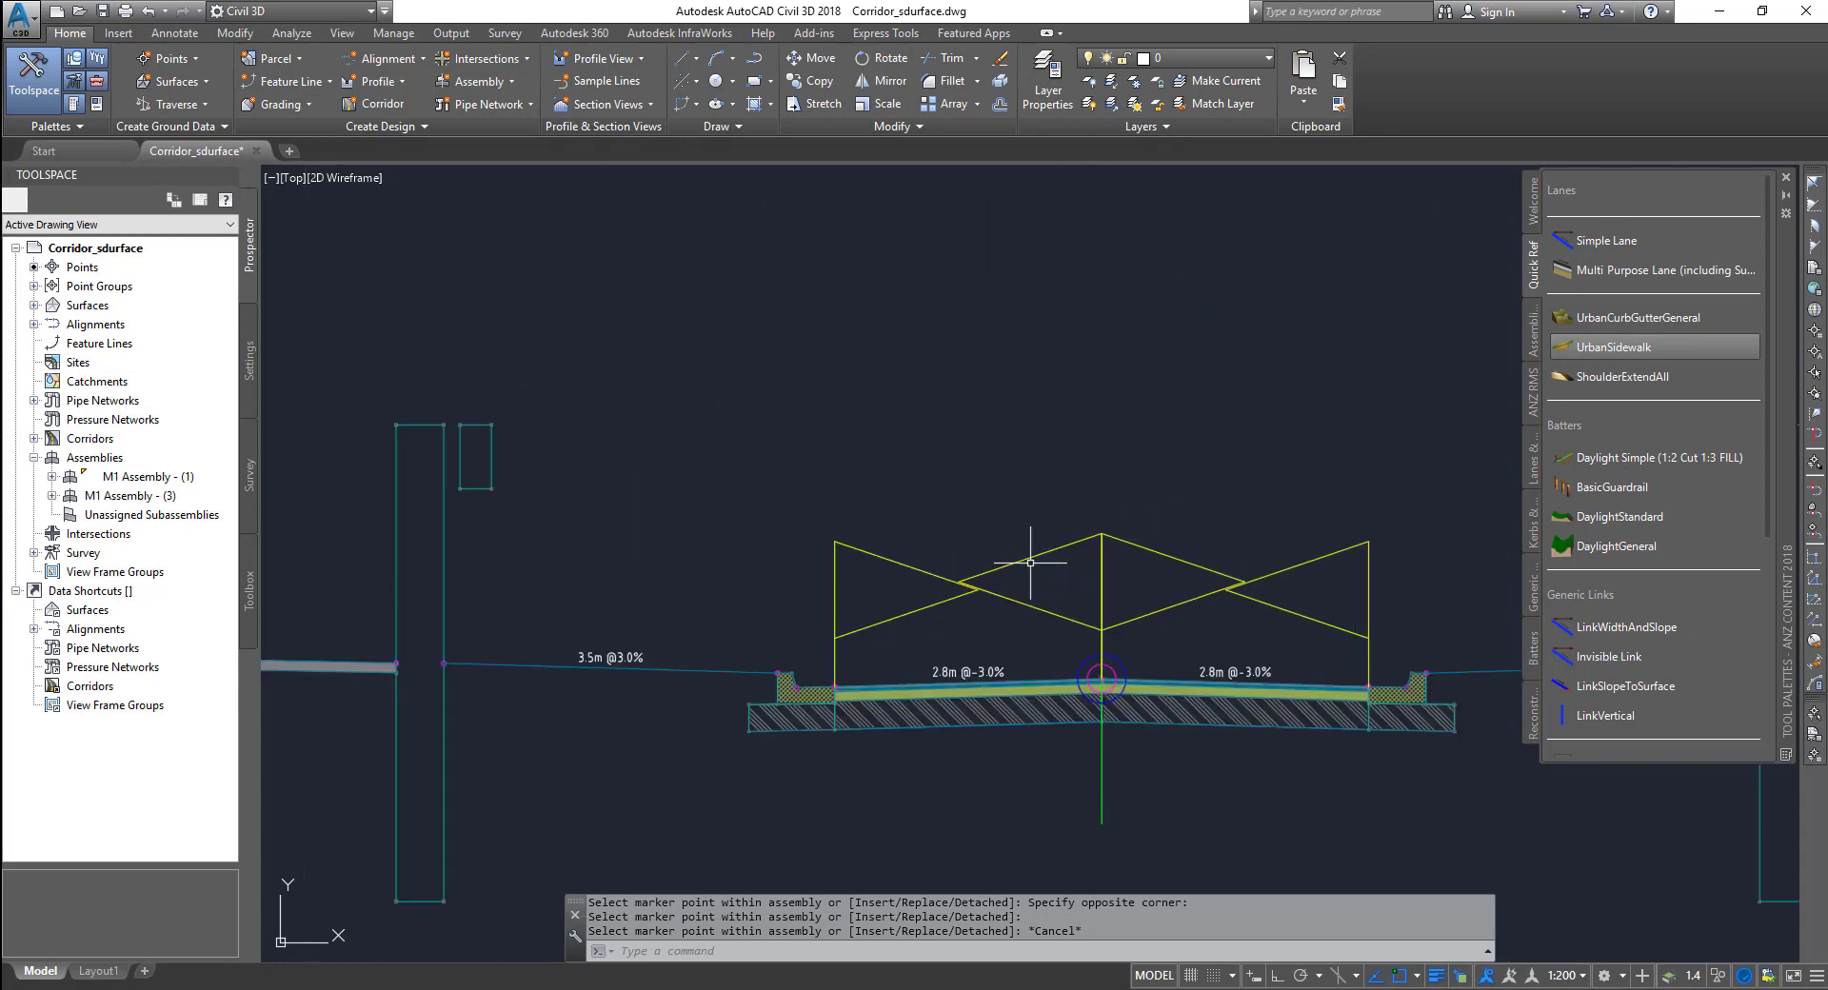
pyautogui.click(980, 705)
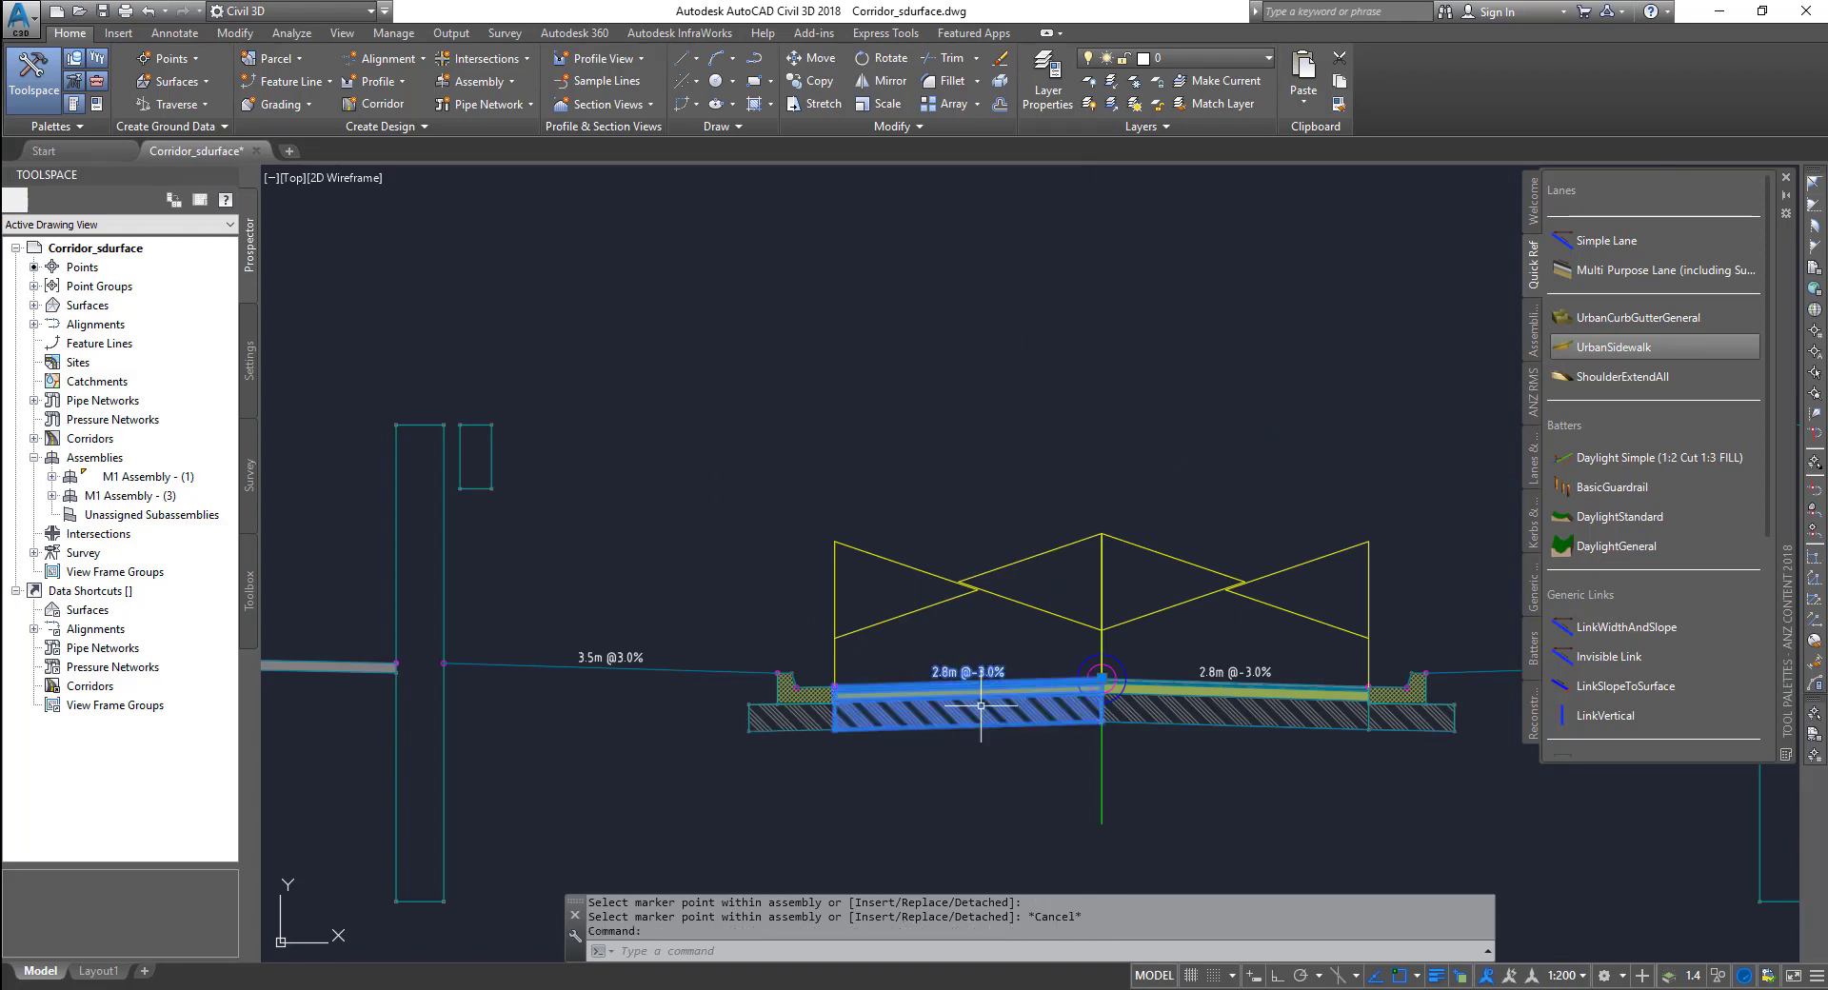
pyautogui.doubleClick(1035, 724)
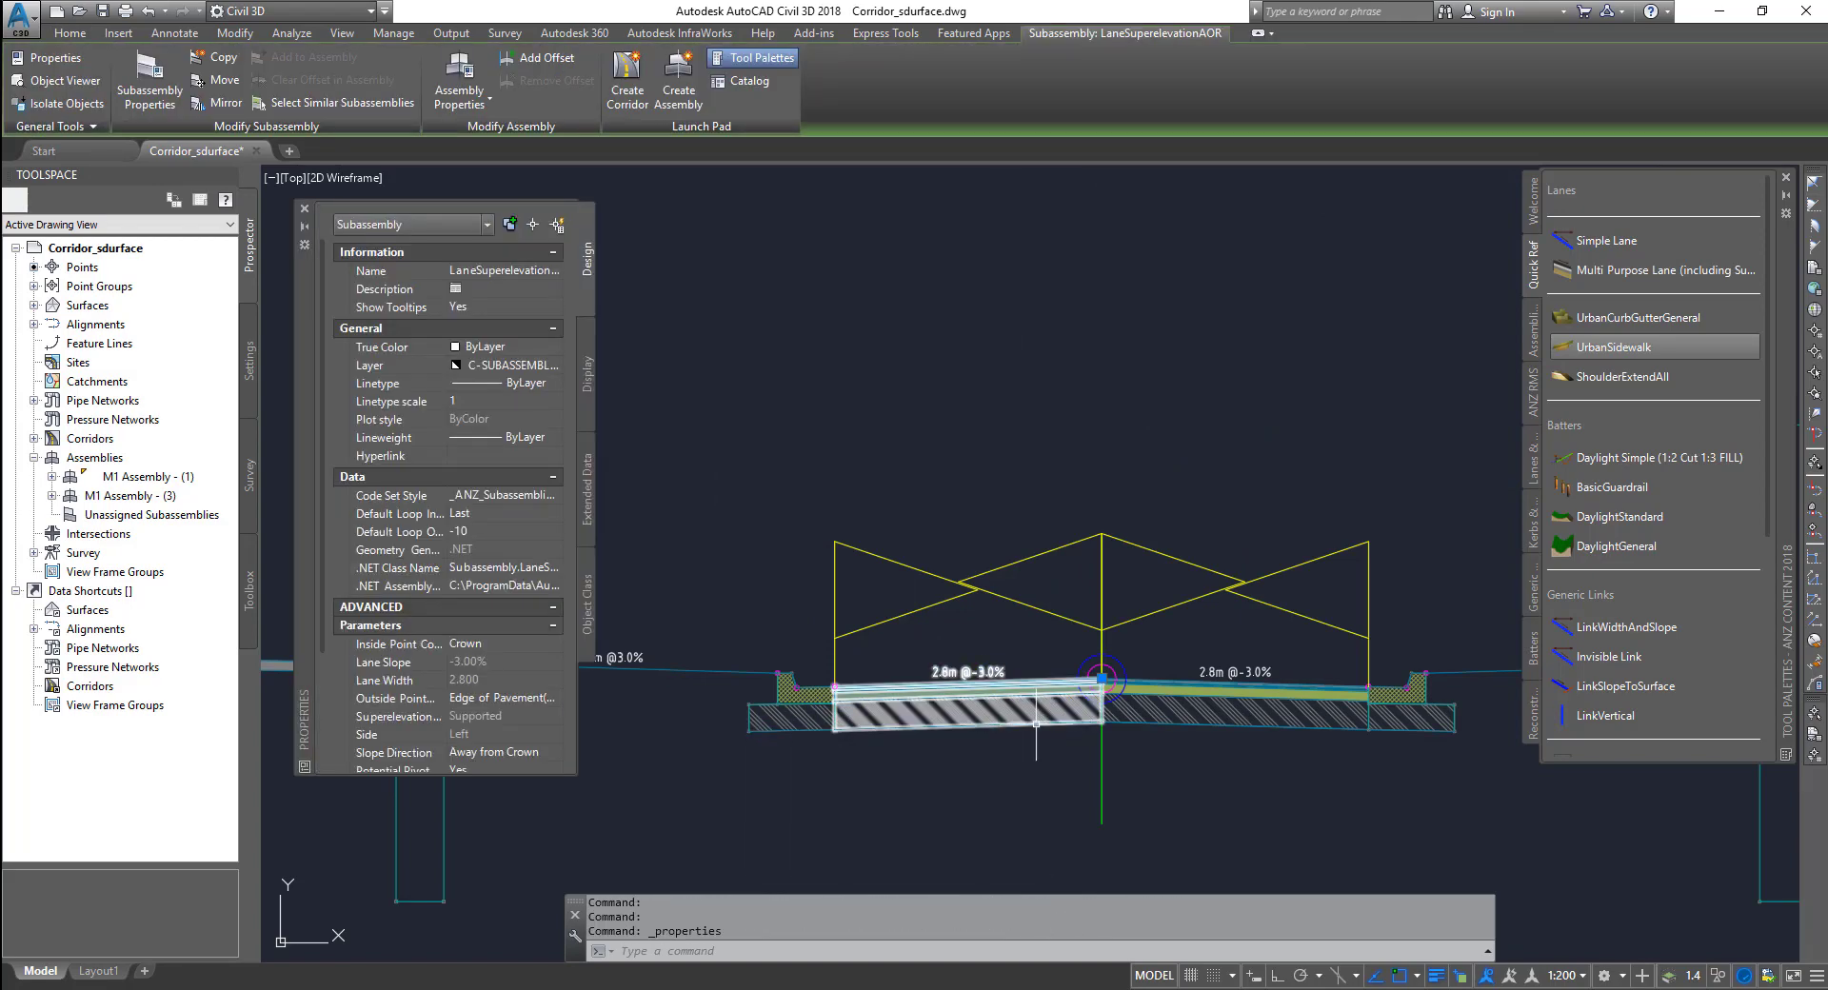
pyautogui.scroll(-3, 436, 651)
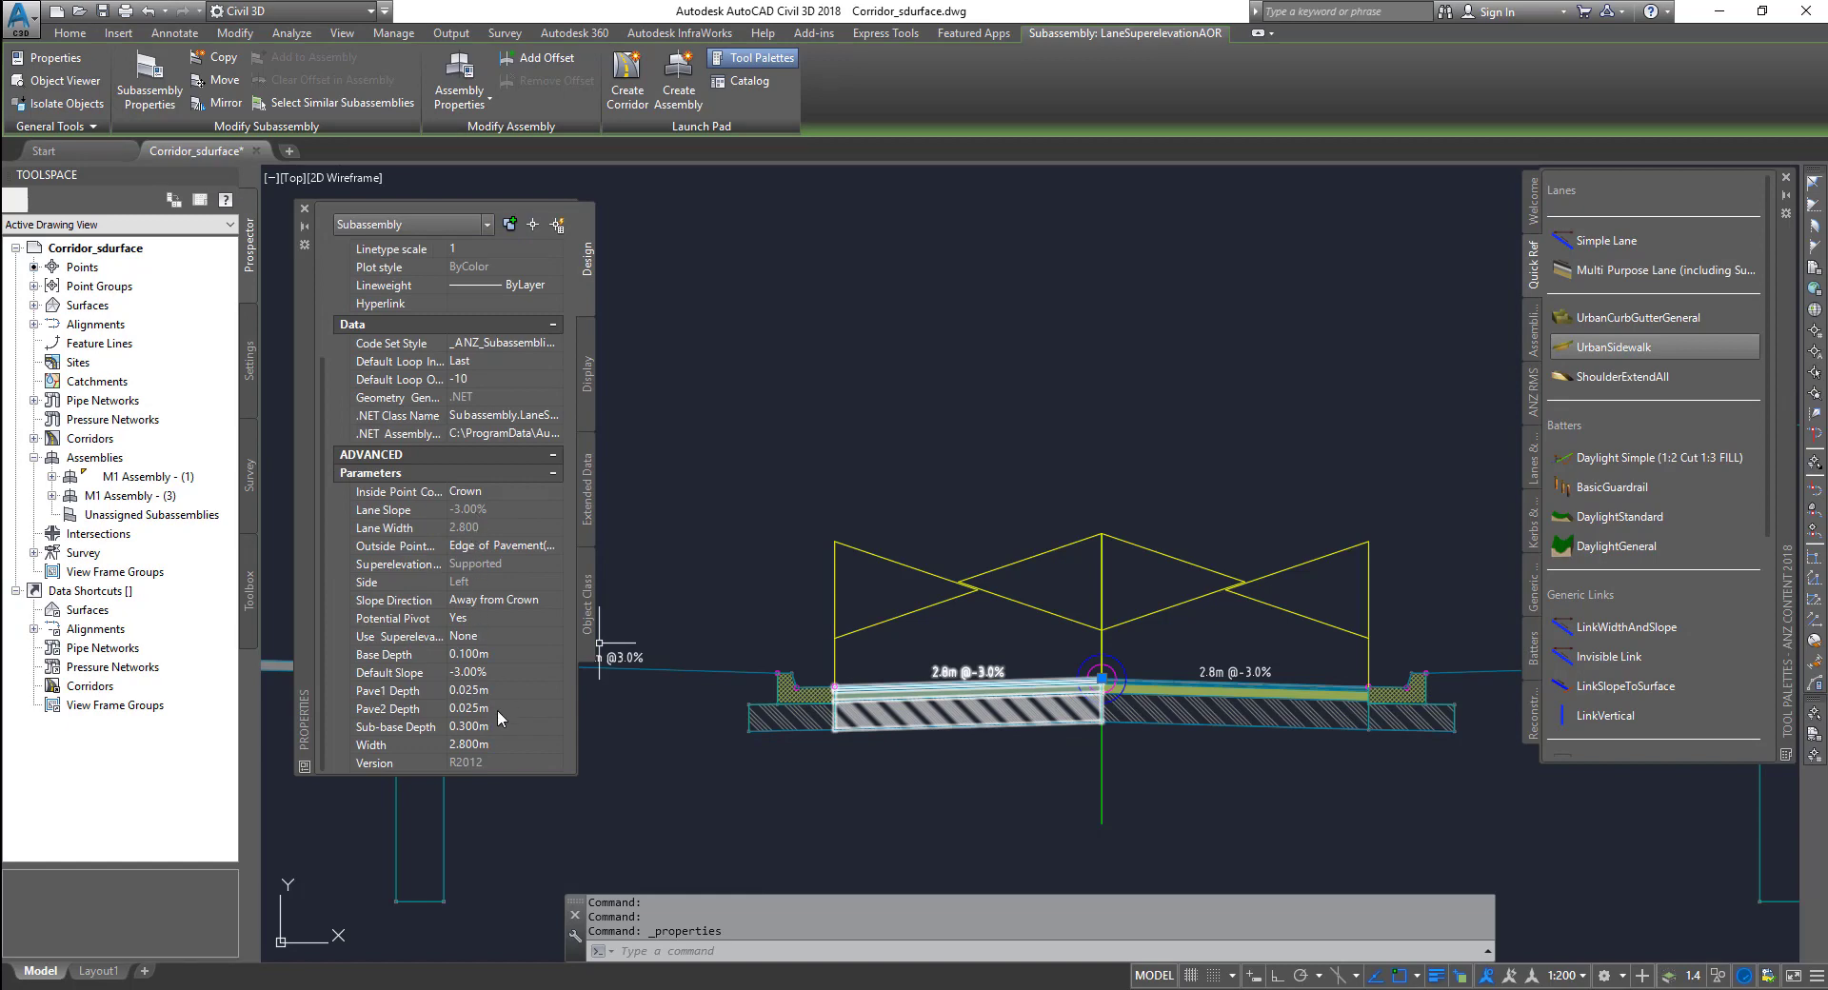
pyautogui.click(496, 741)
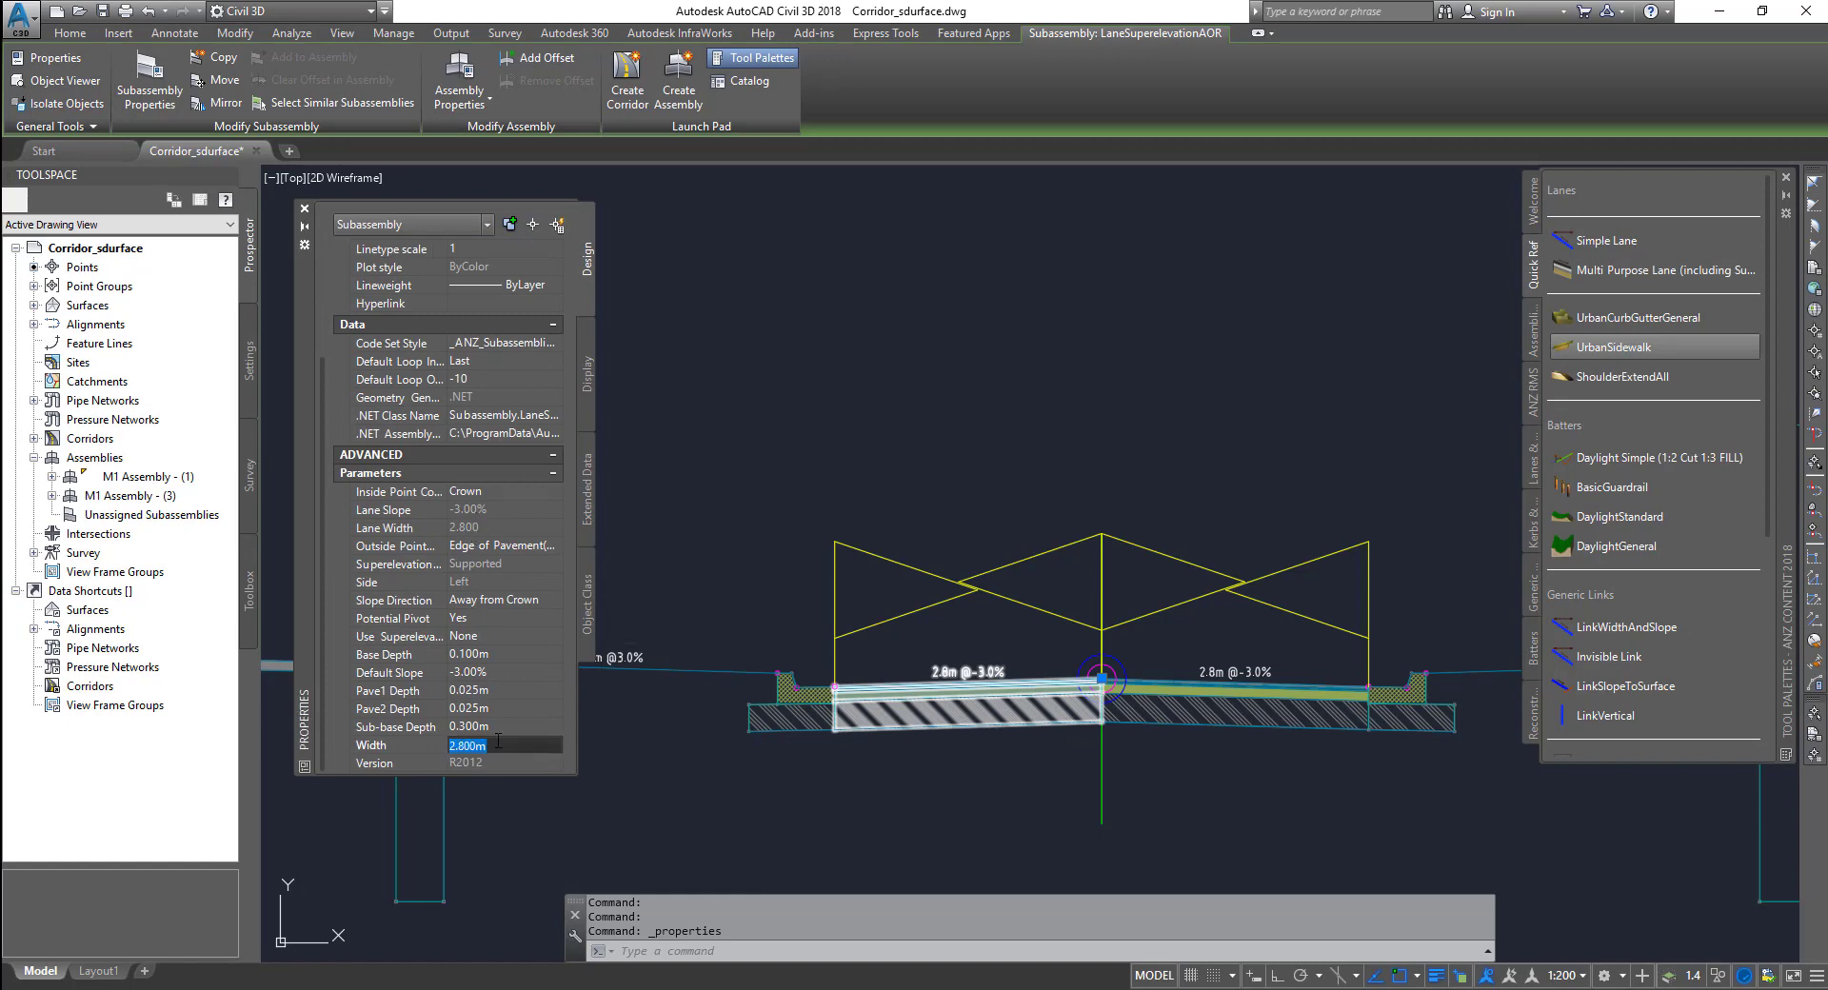
pyautogui.write('2.4')
pyautogui.press('Return')
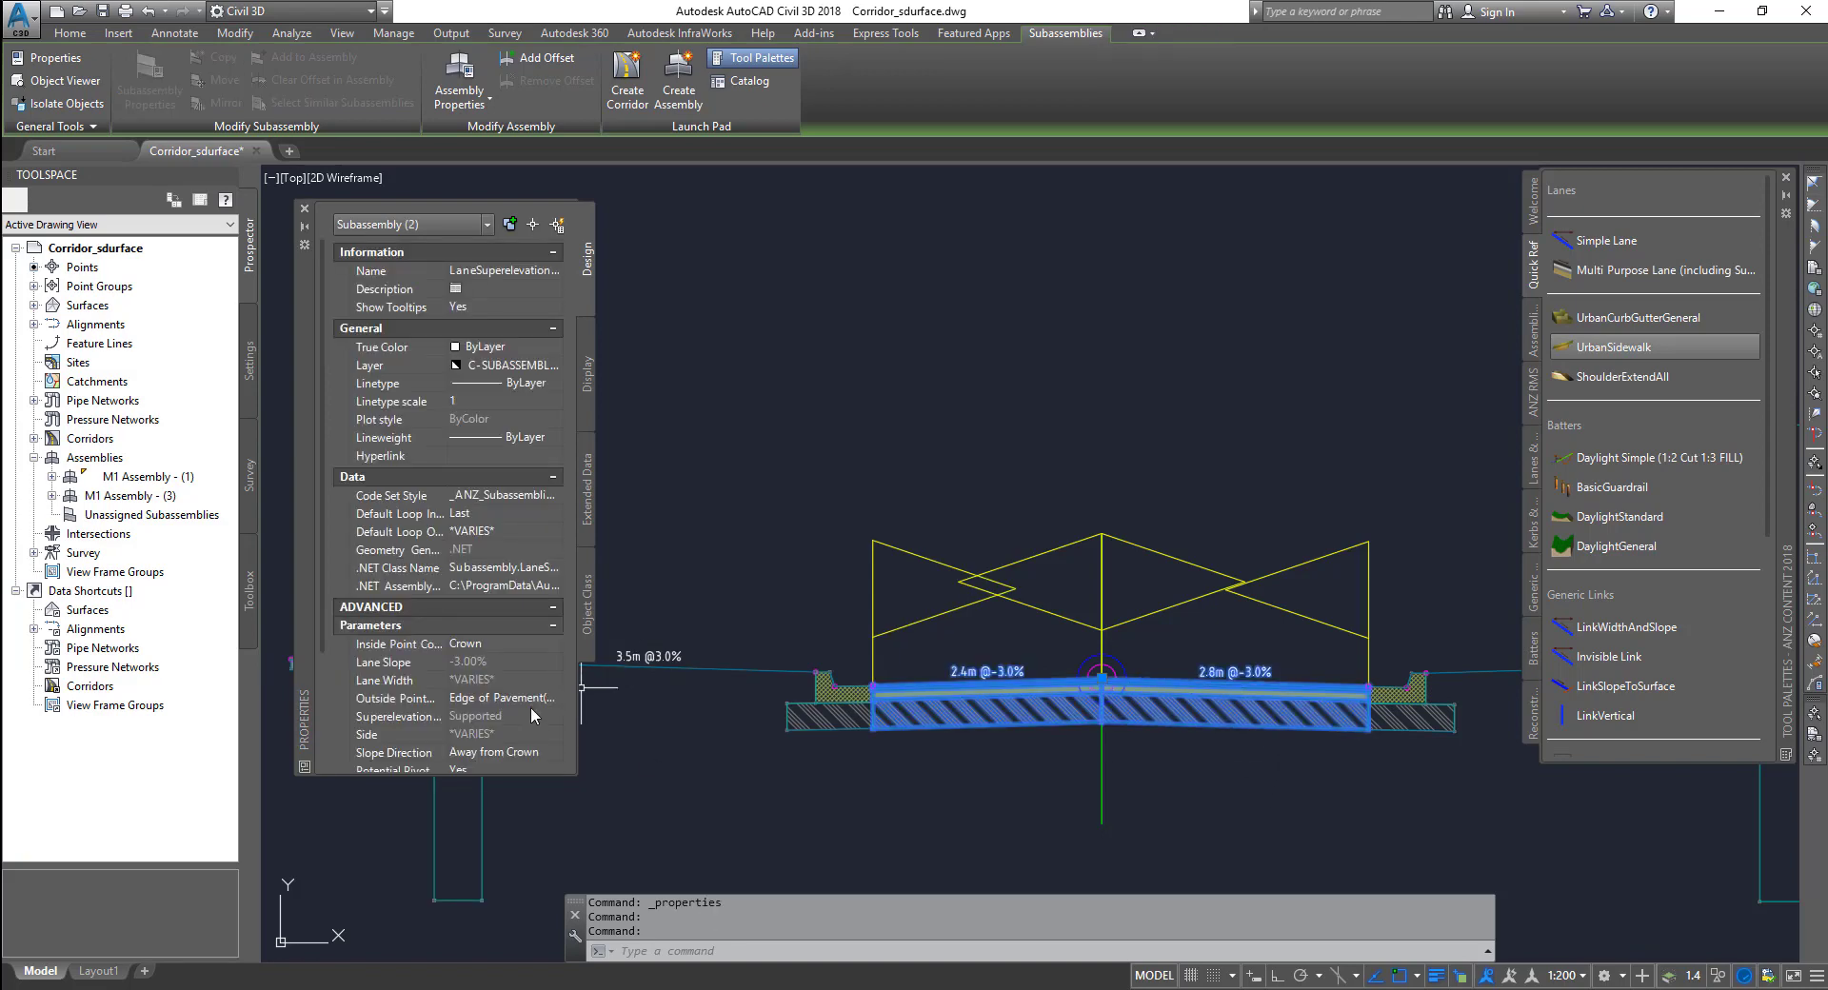
# - With both lanes of the copied assembly selected, set their width to 2.4 m, clear the selection and close the object properties
pyautogui.scroll(-3, 530, 707)
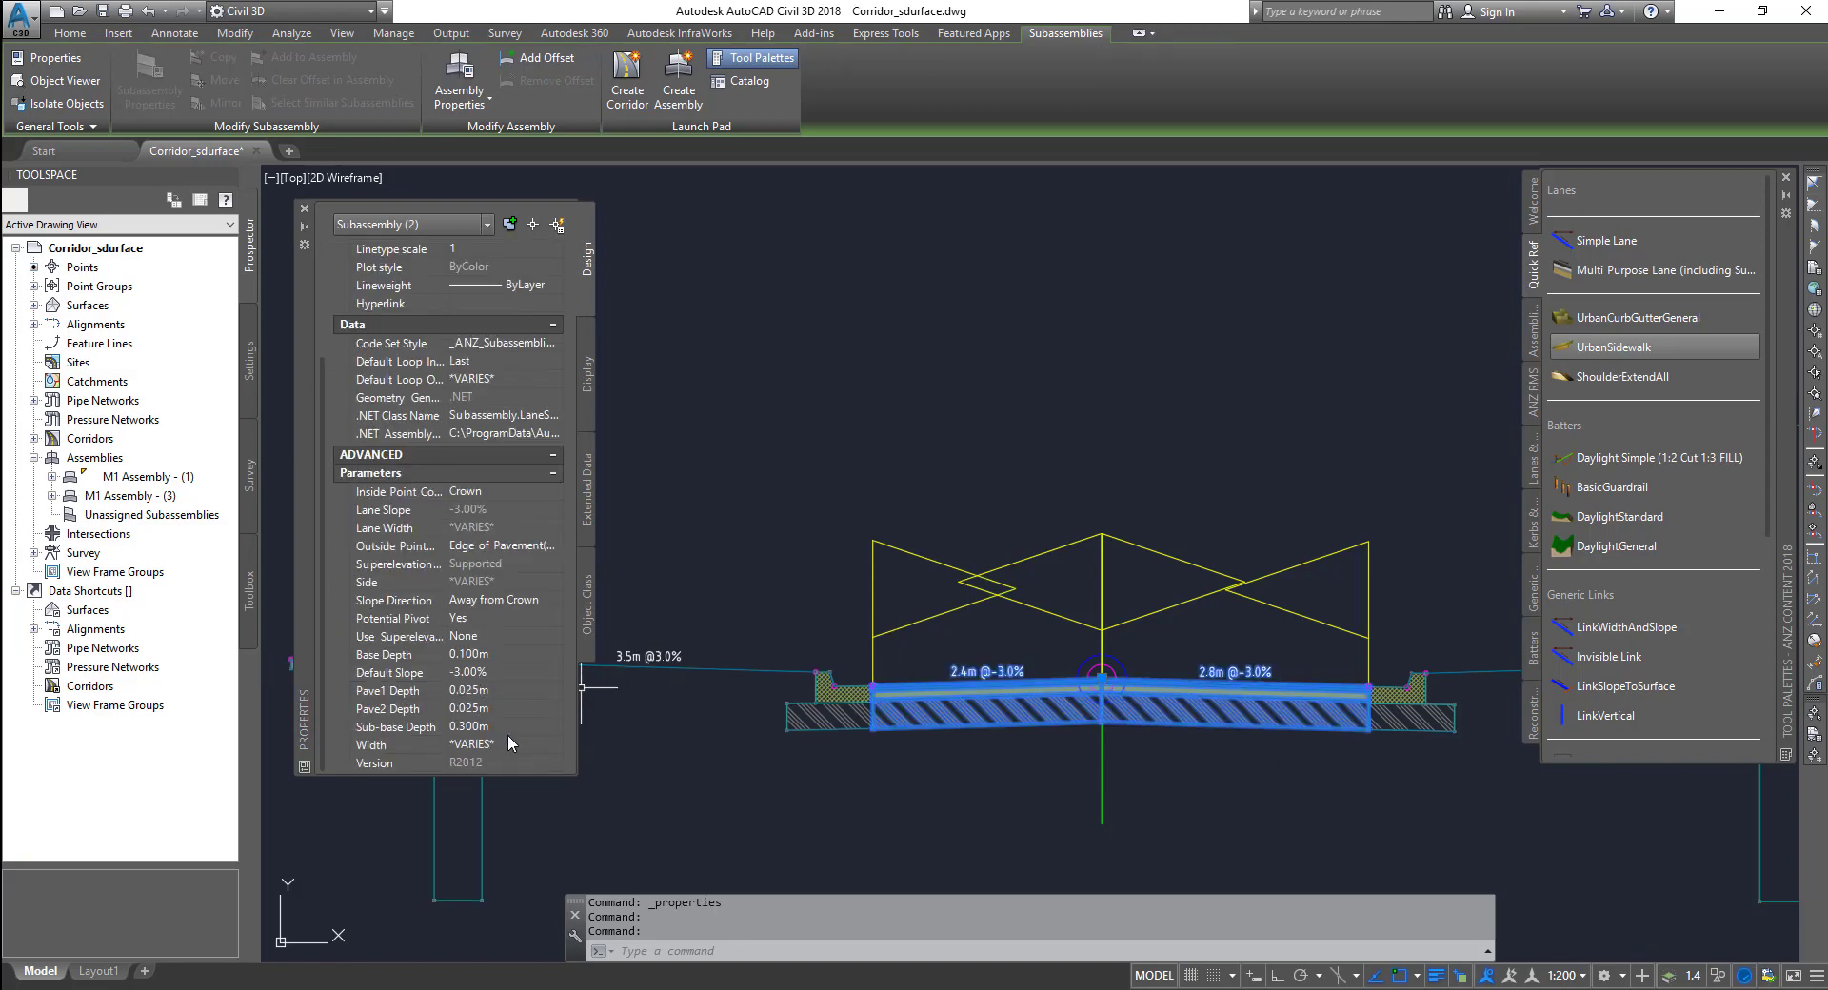
pyautogui.click(510, 739)
pyautogui.write('2.')
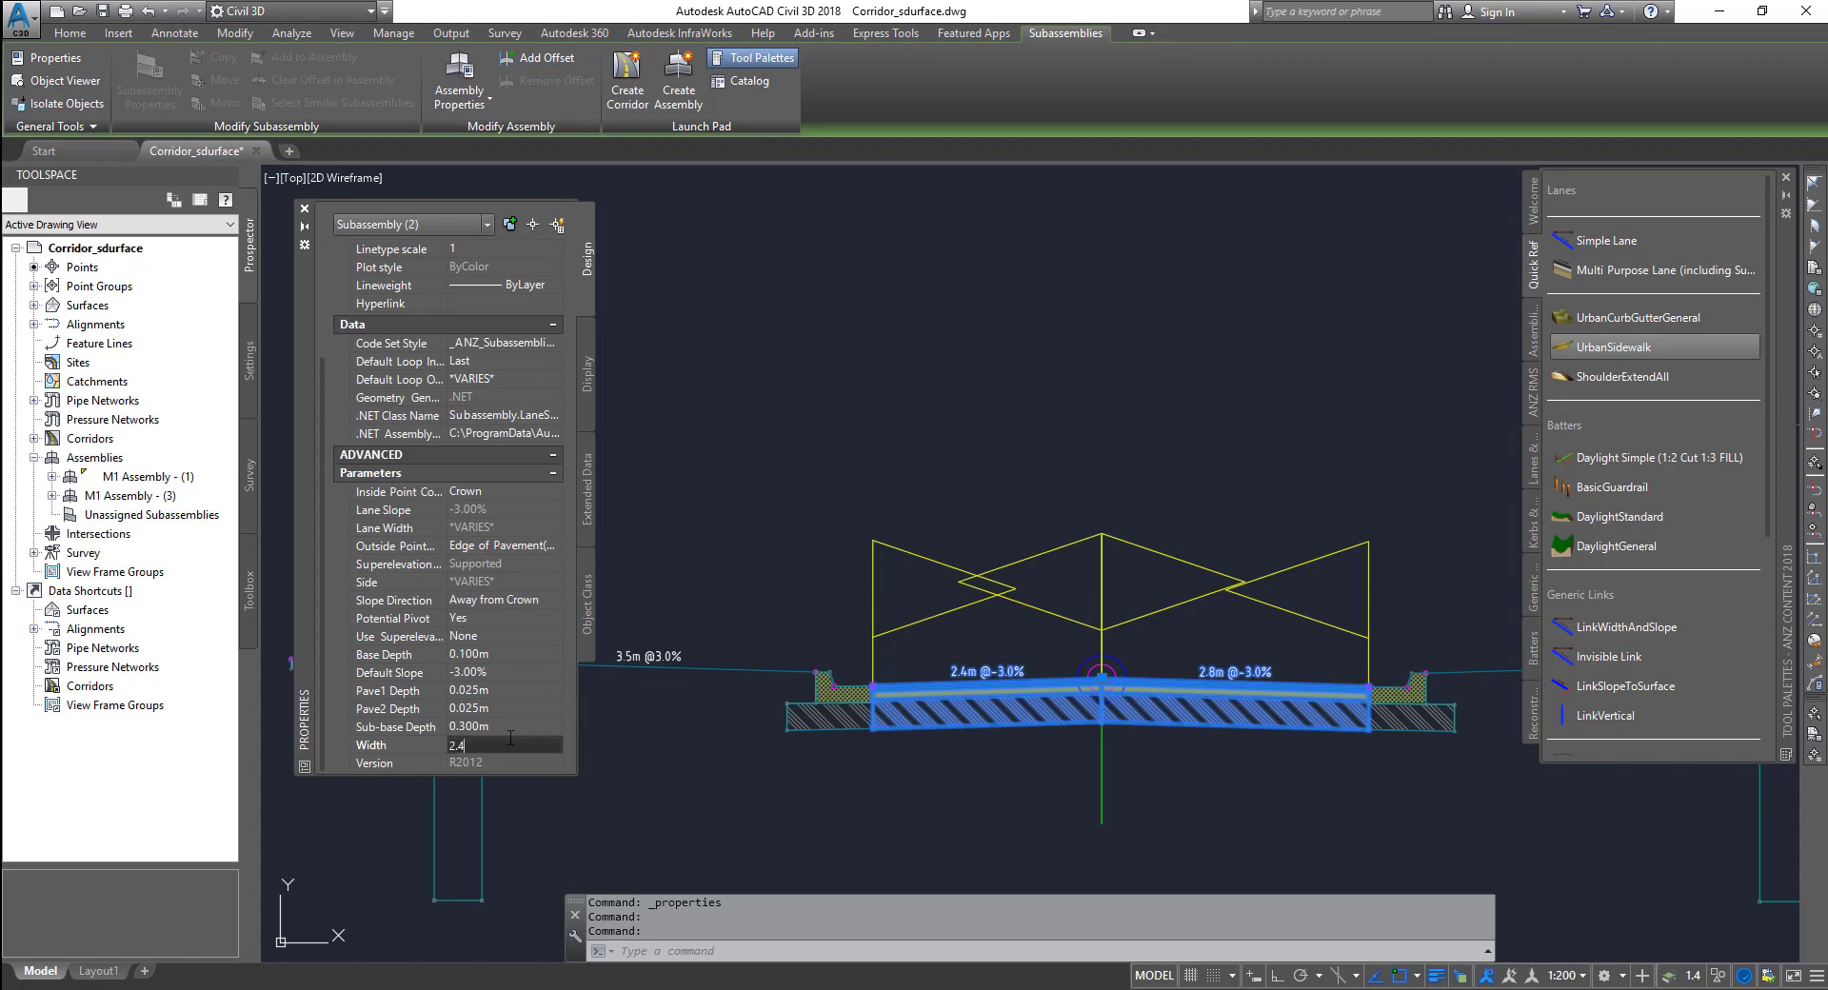
pyautogui.write('4')
pyautogui.press('Return')
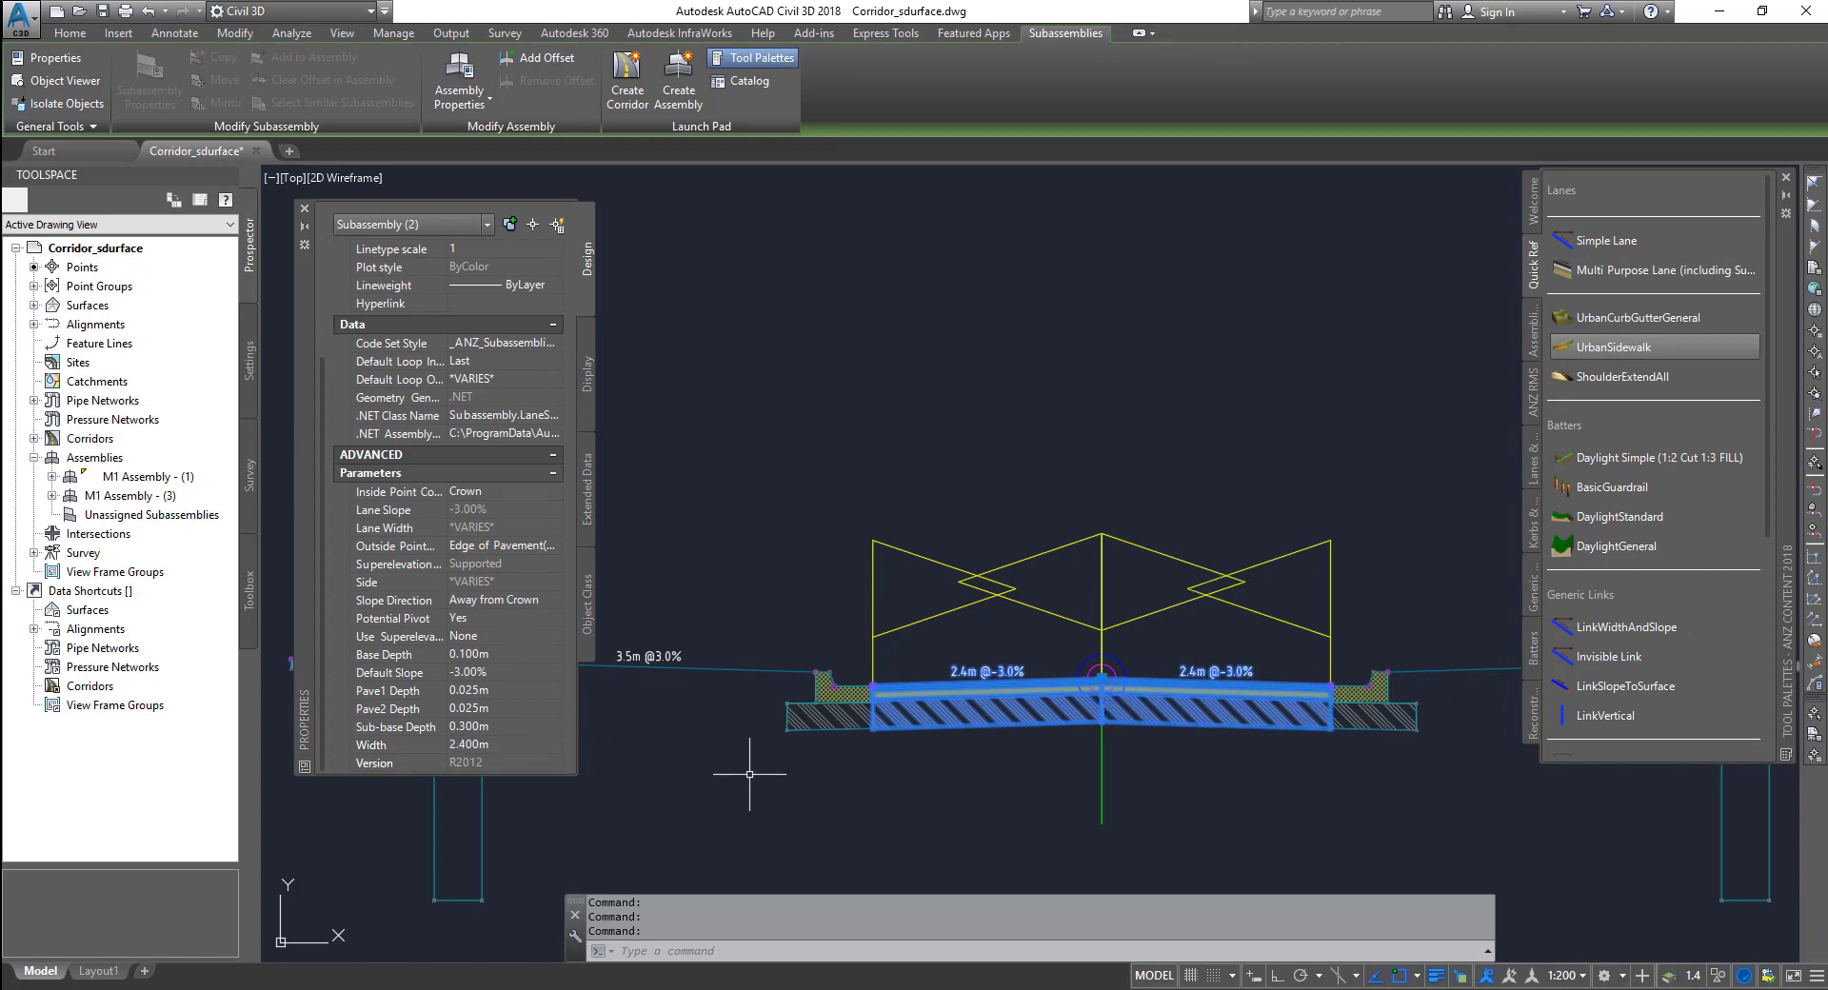
pyautogui.click(715, 789)
pyautogui.press('Escape')
pyautogui.press('Escape')
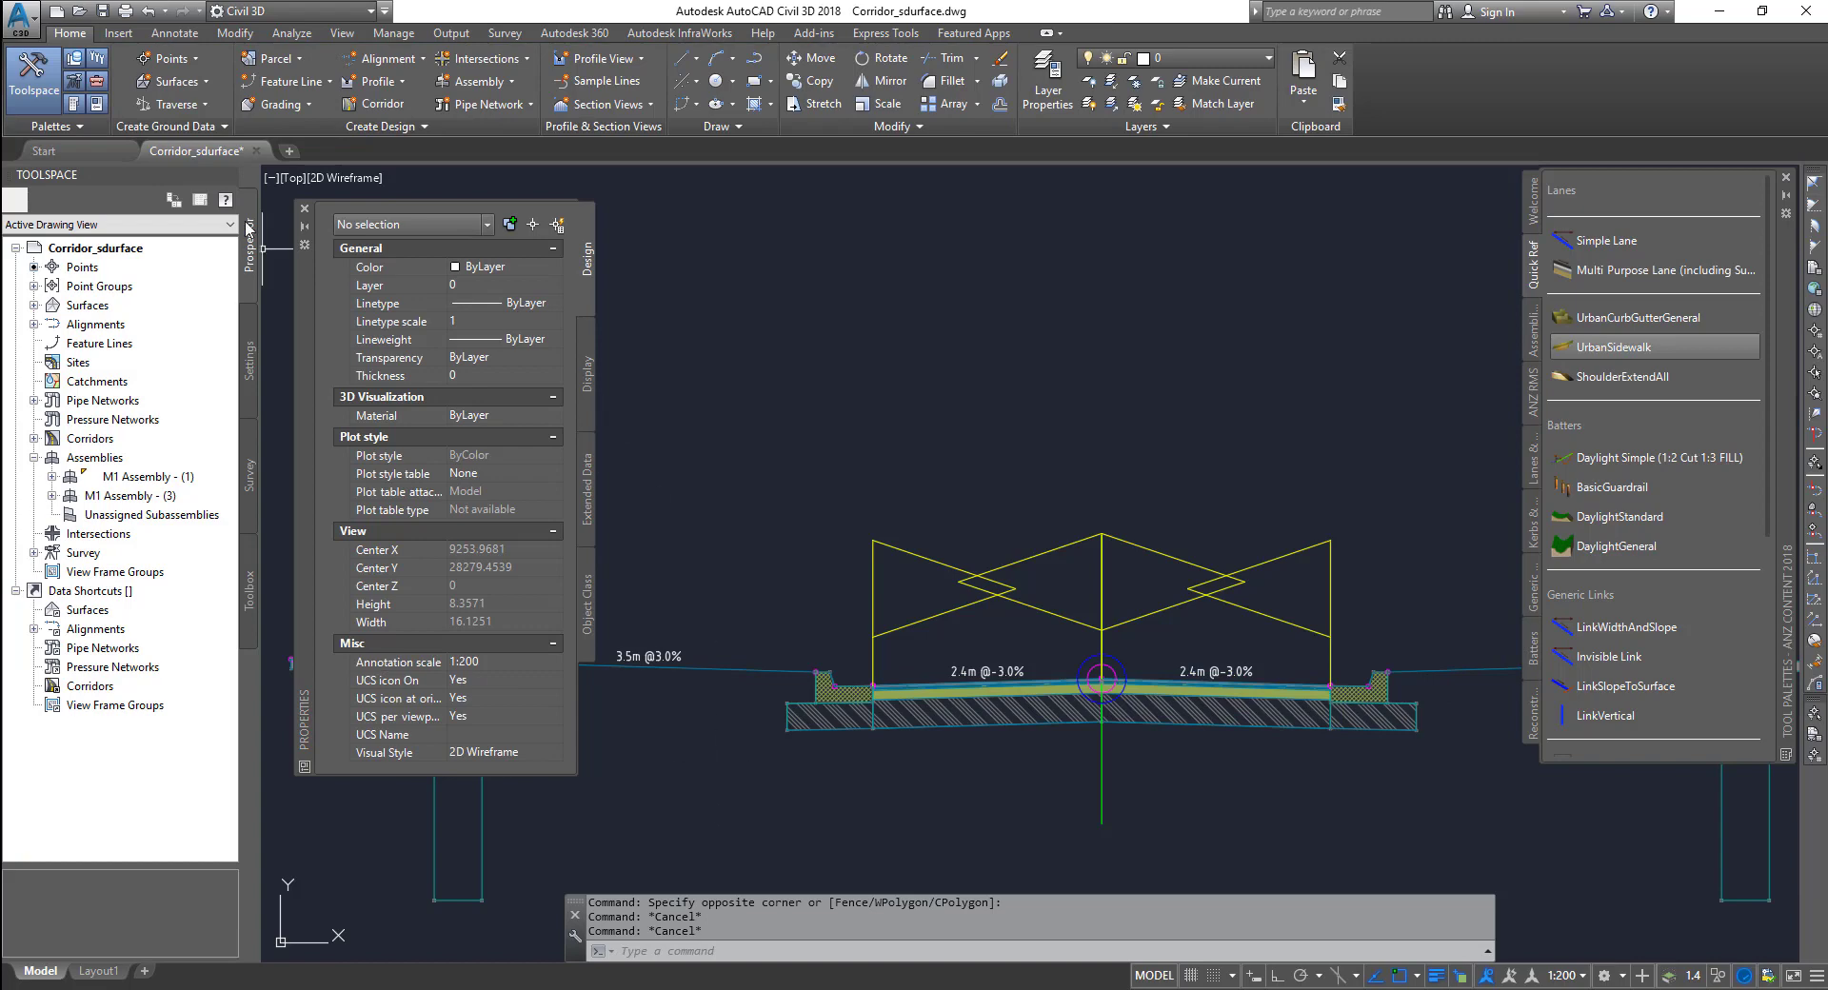
pyautogui.click(304, 208)
pyautogui.scroll(-8, 703, 672)
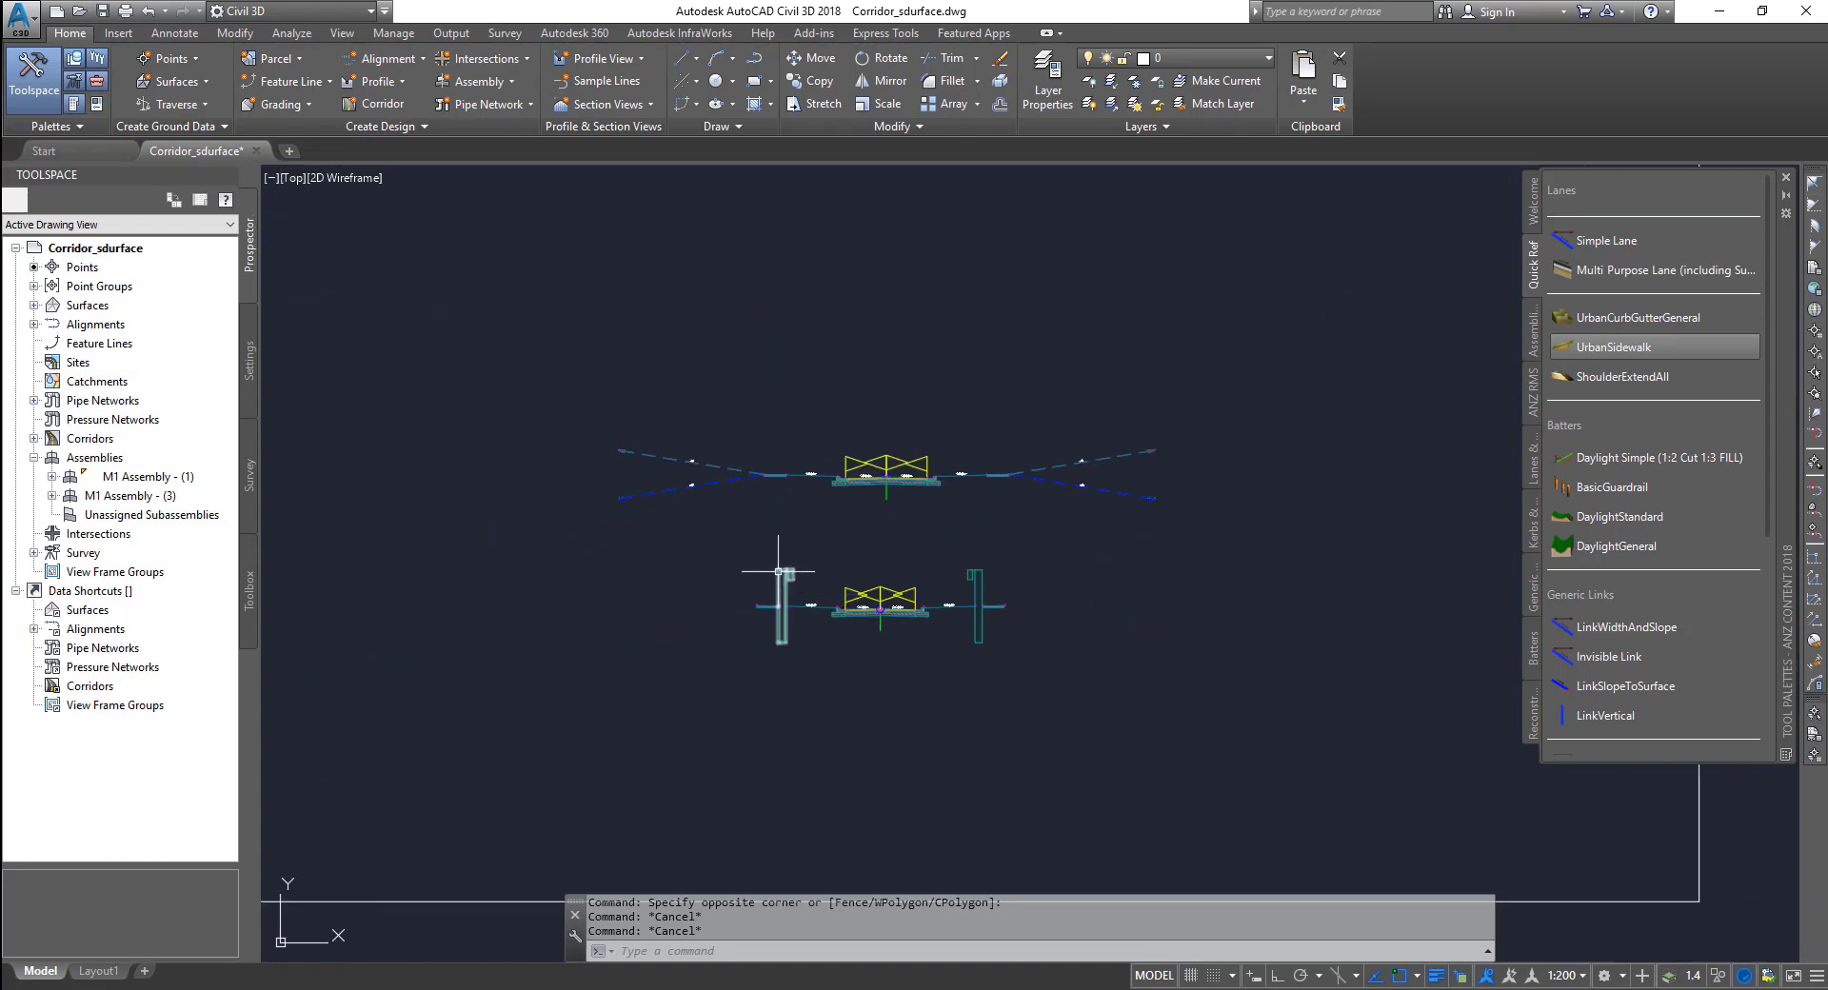
# - Open the M1 corridor's properties at its baseline and region parameters, and widen the Assembly column to show the full names
pyautogui.moveTo(792, 573); pyautogui.dragTo(1301, 568, button='middle')
pyautogui.scroll(-12, 1302, 568)
pyautogui.moveTo(821, 324)
pyautogui.mouseDown(button='middle')
pyautogui.moveTo(844, 395)
pyautogui.moveTo(972, 543)
pyautogui.mouseUp(button='middle')
pyautogui.scroll(5, 877, 420)
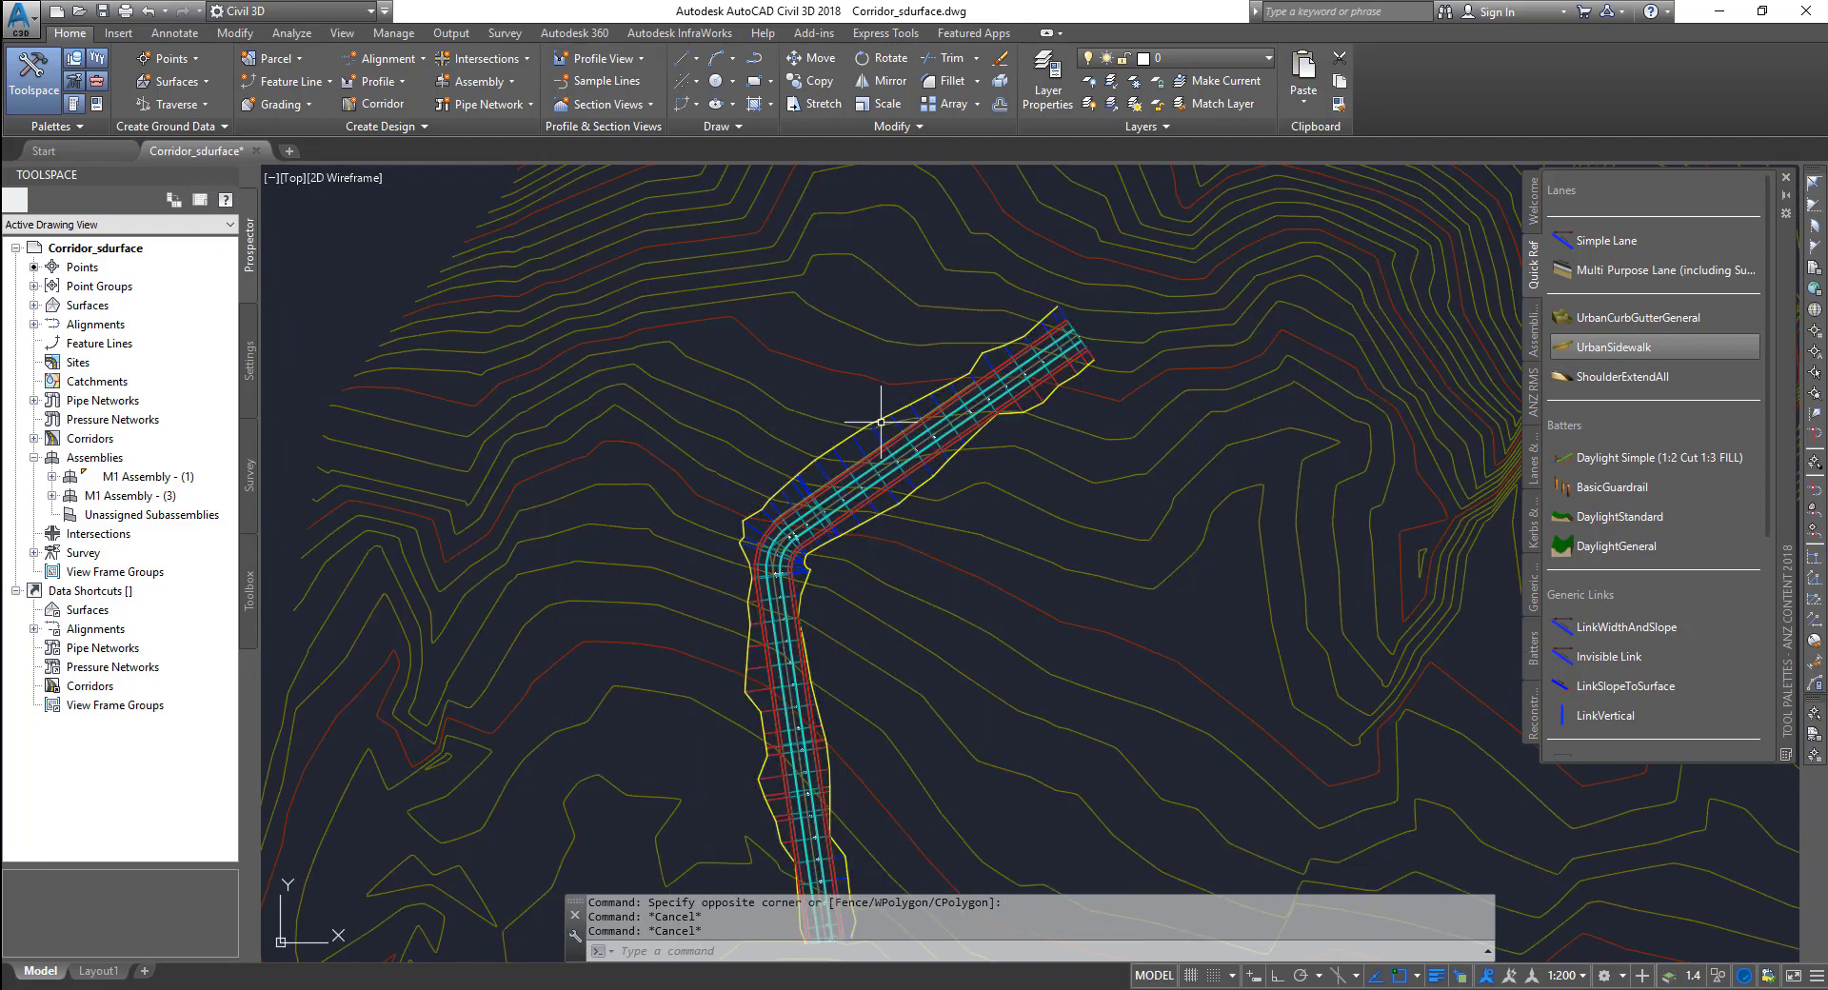
pyautogui.scroll(4, 883, 422)
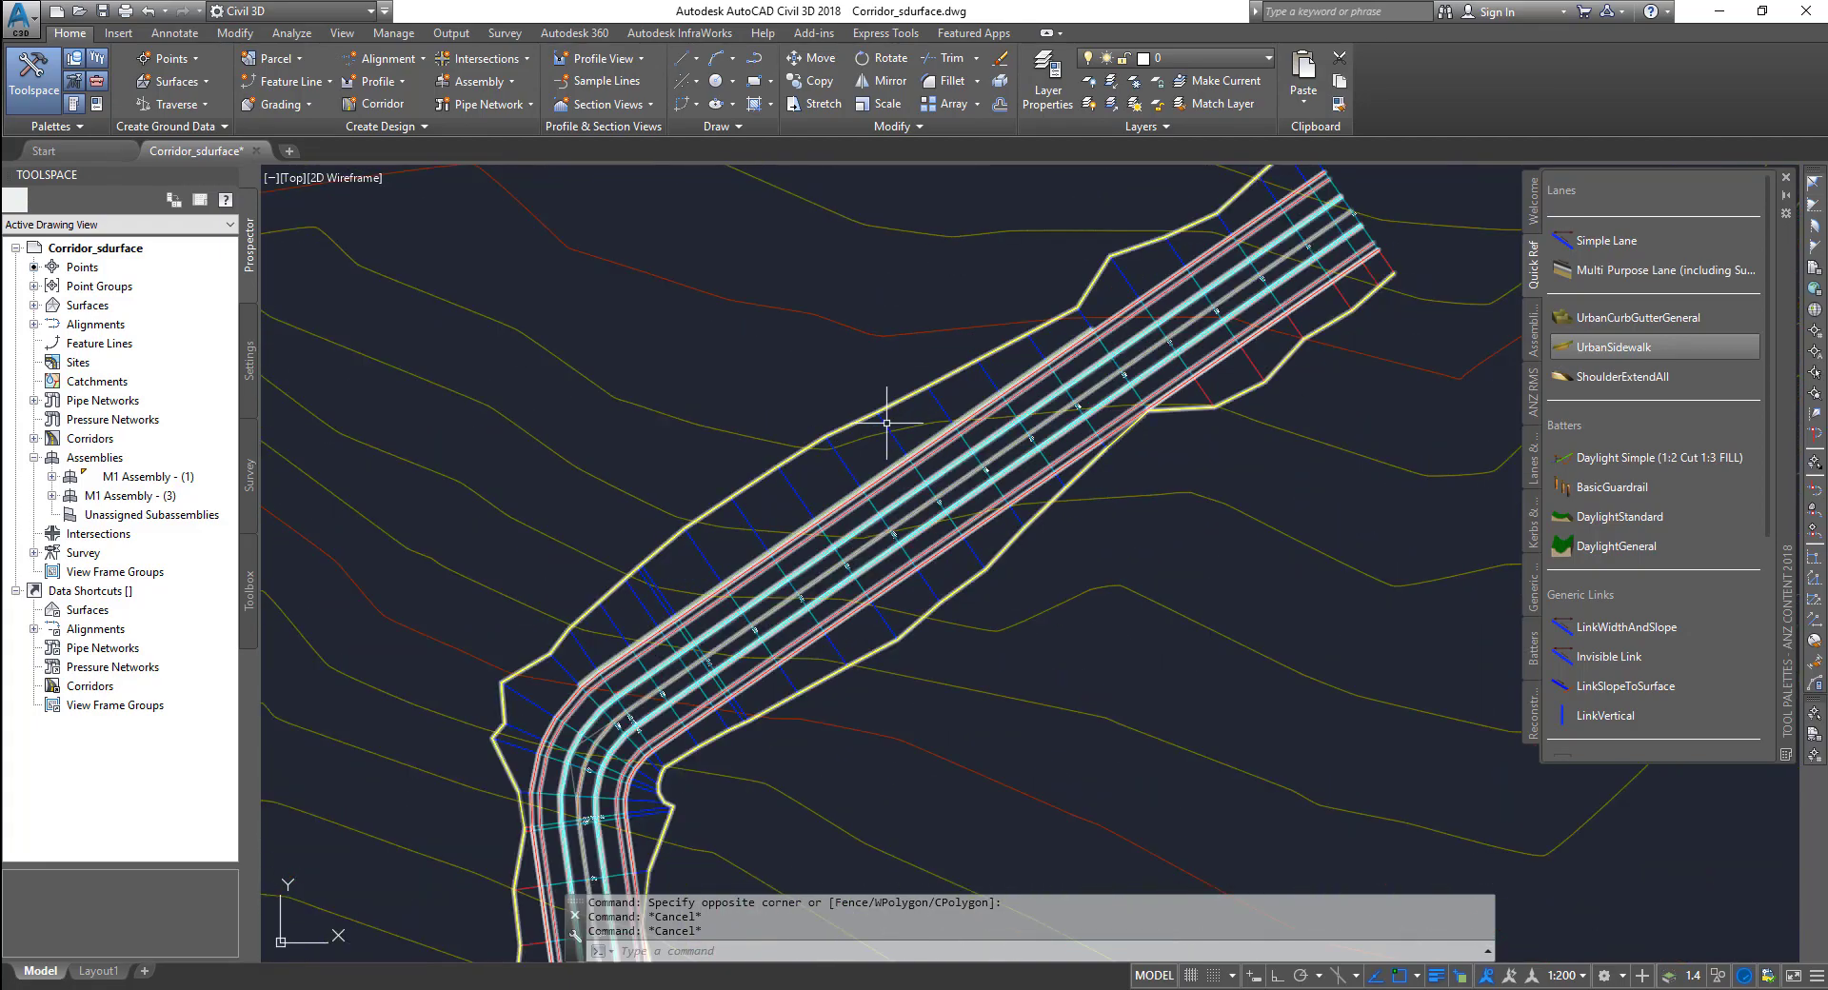
pyautogui.click(886, 422)
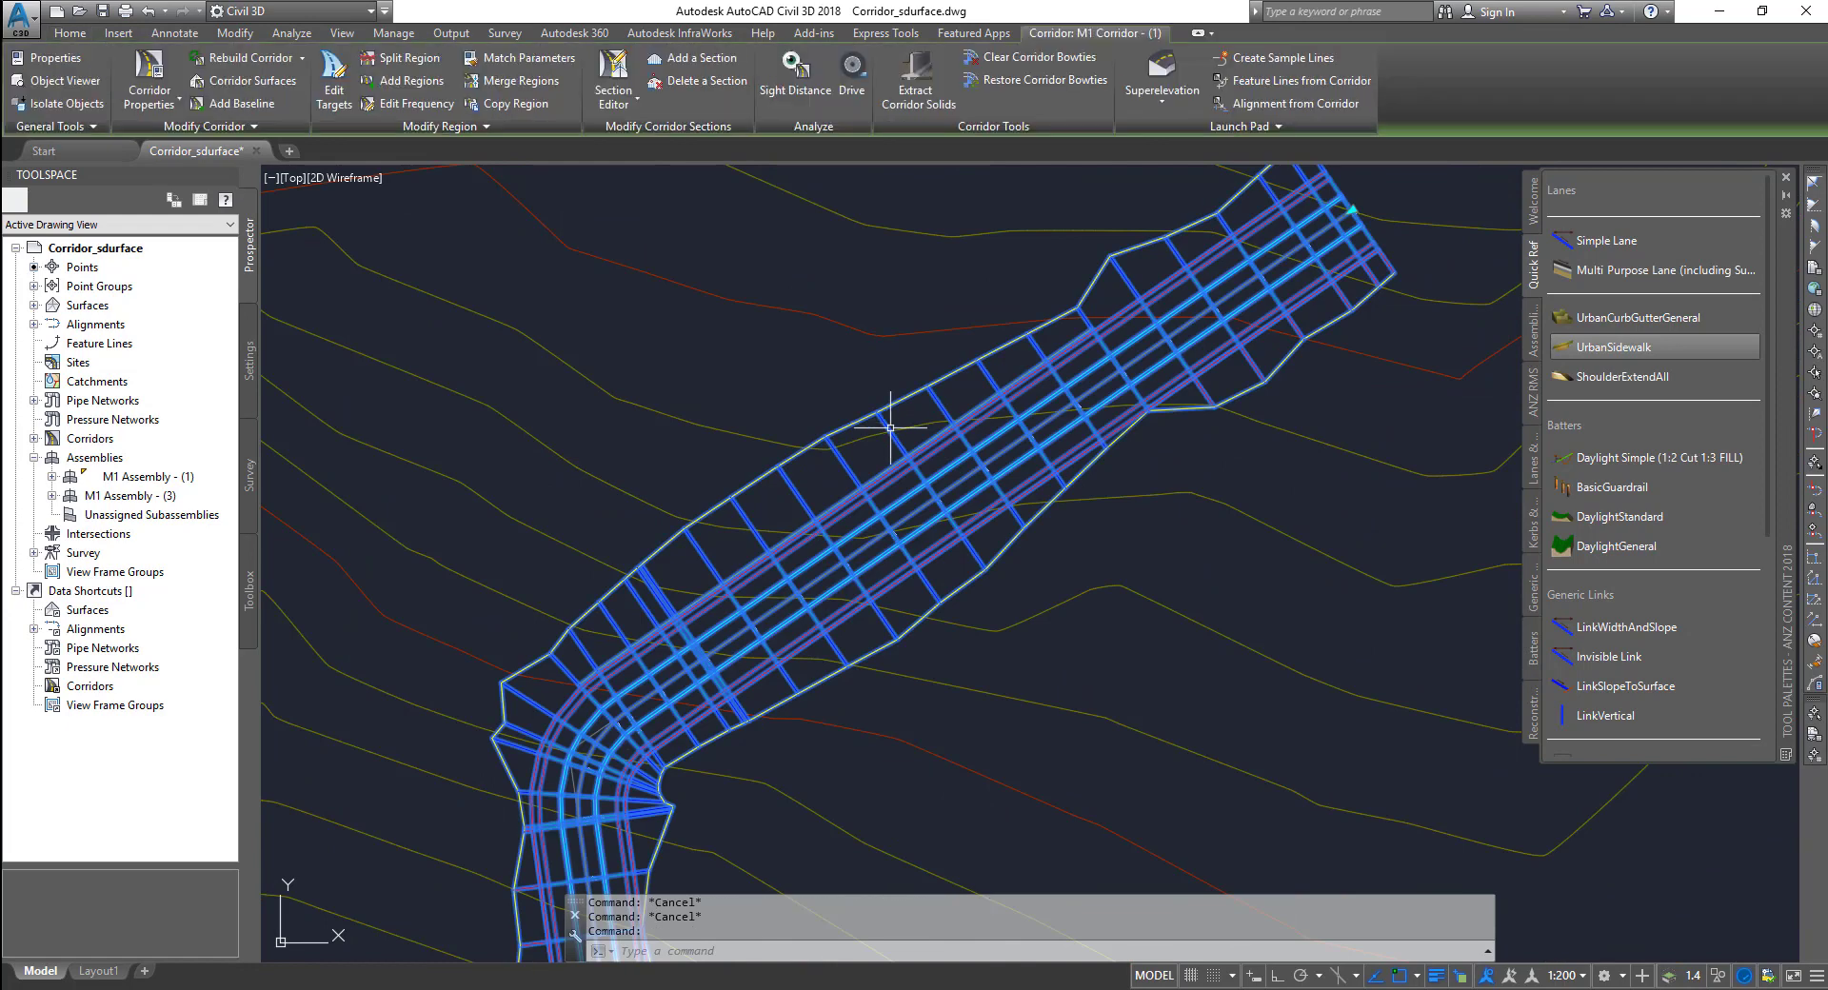
pyautogui.click(145, 64)
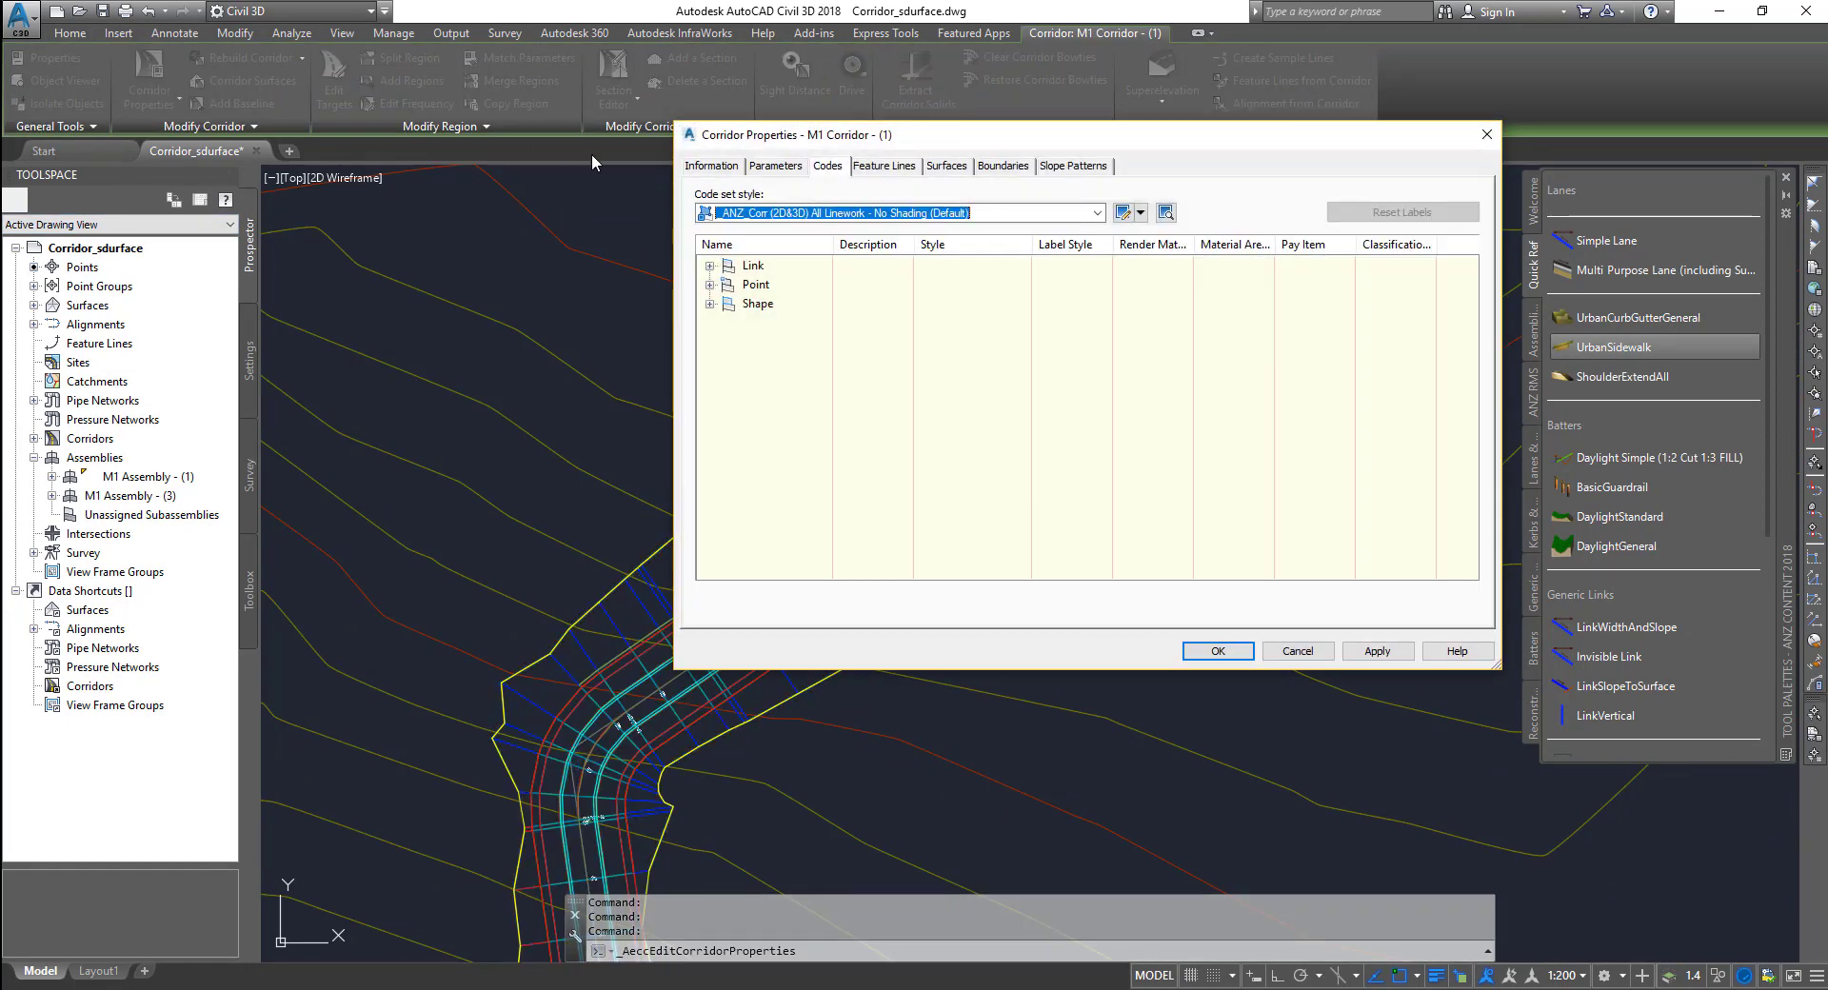
pyautogui.click(710, 170)
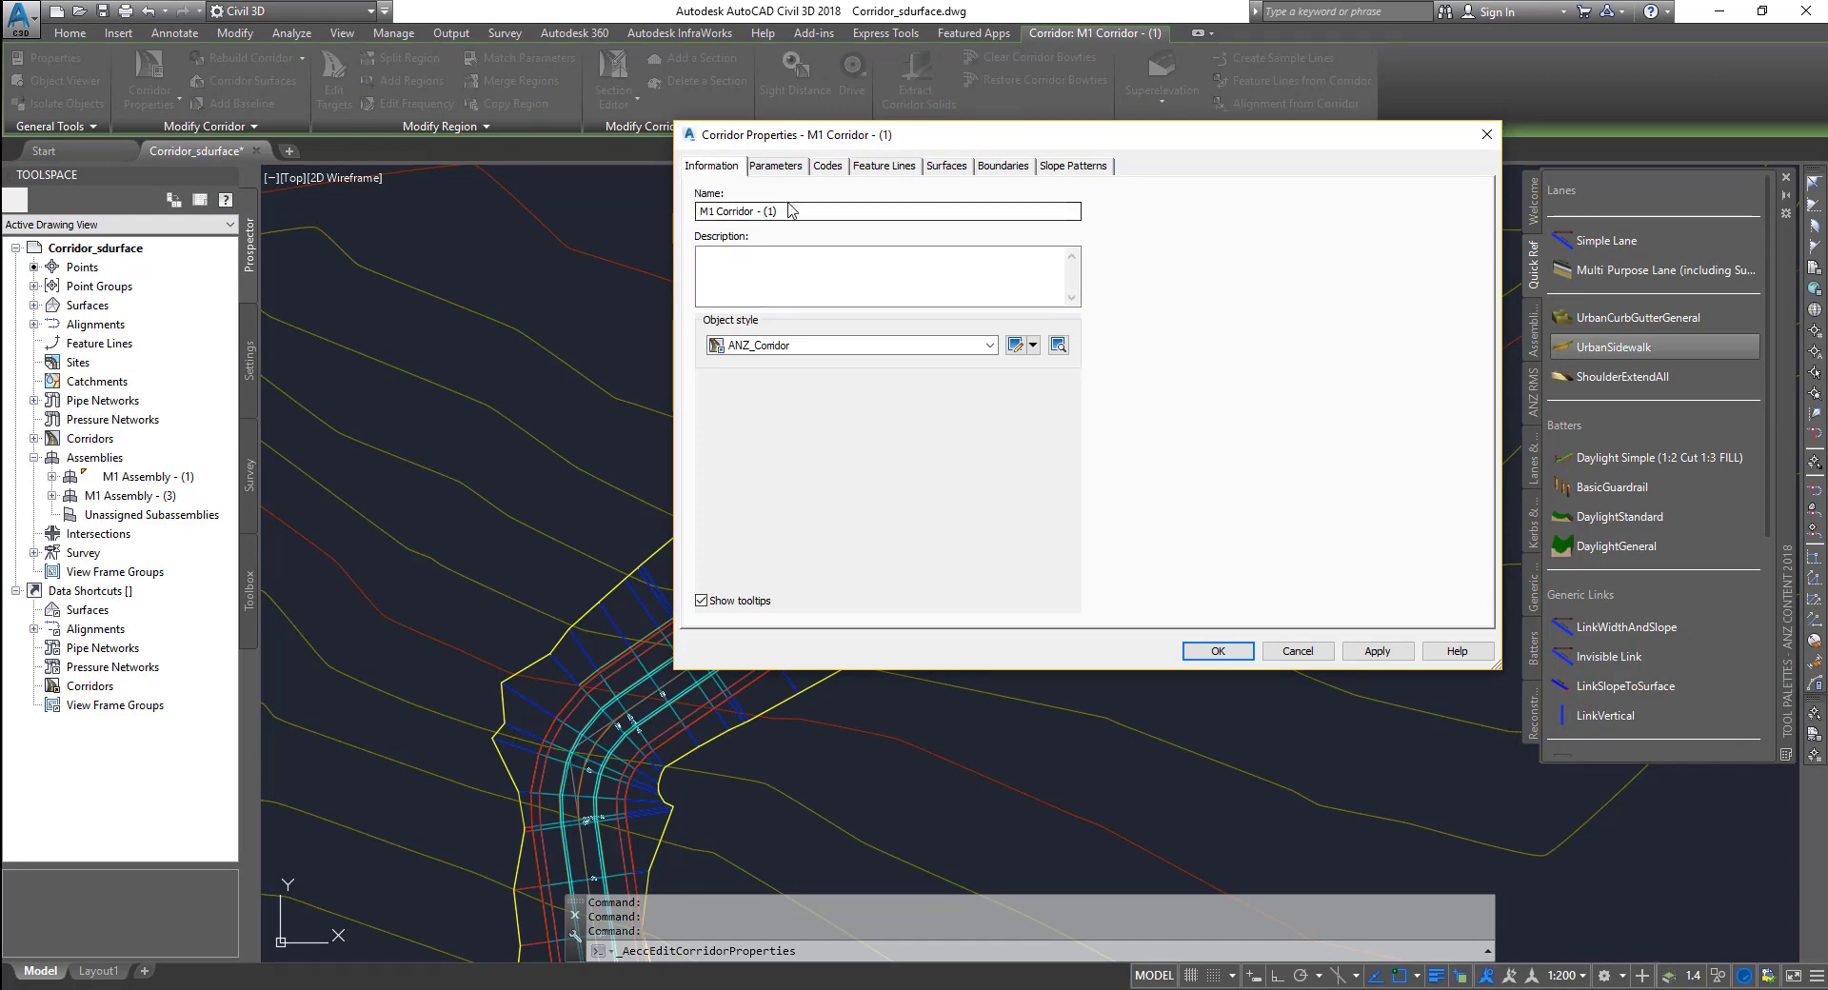
pyautogui.click(776, 167)
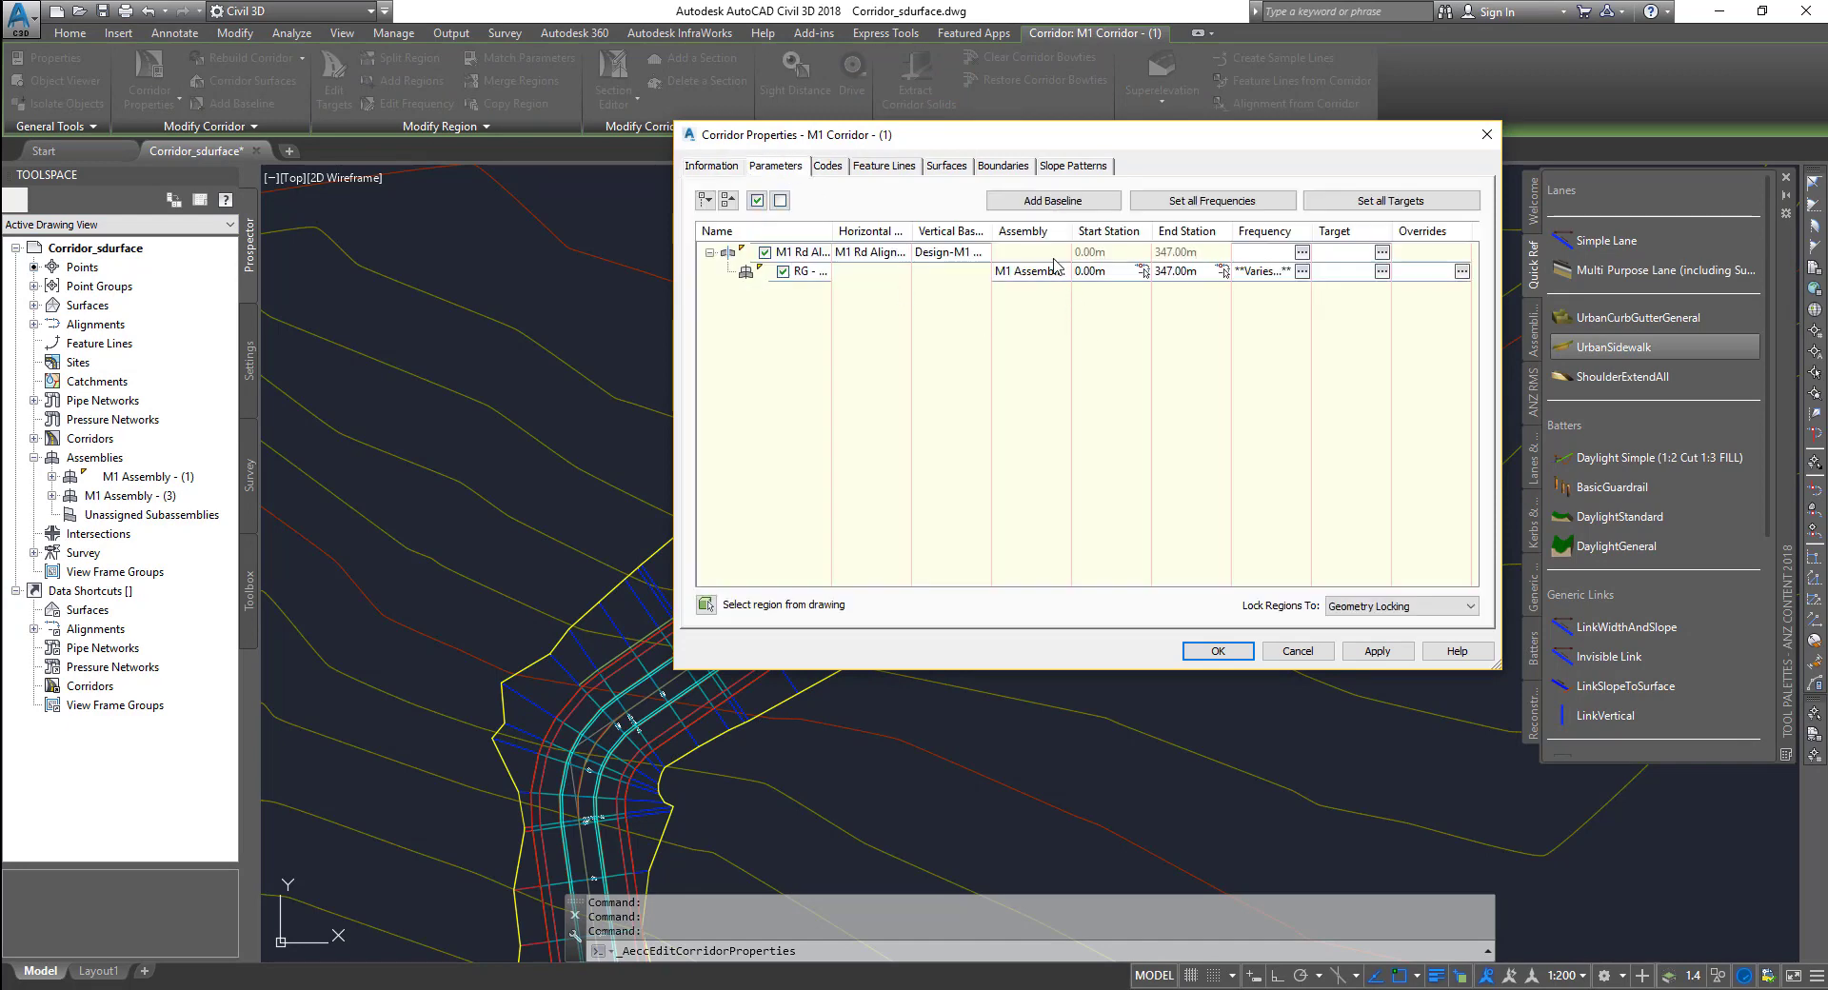
pyautogui.moveTo(1071, 231); pyautogui.dragTo(1171, 231)
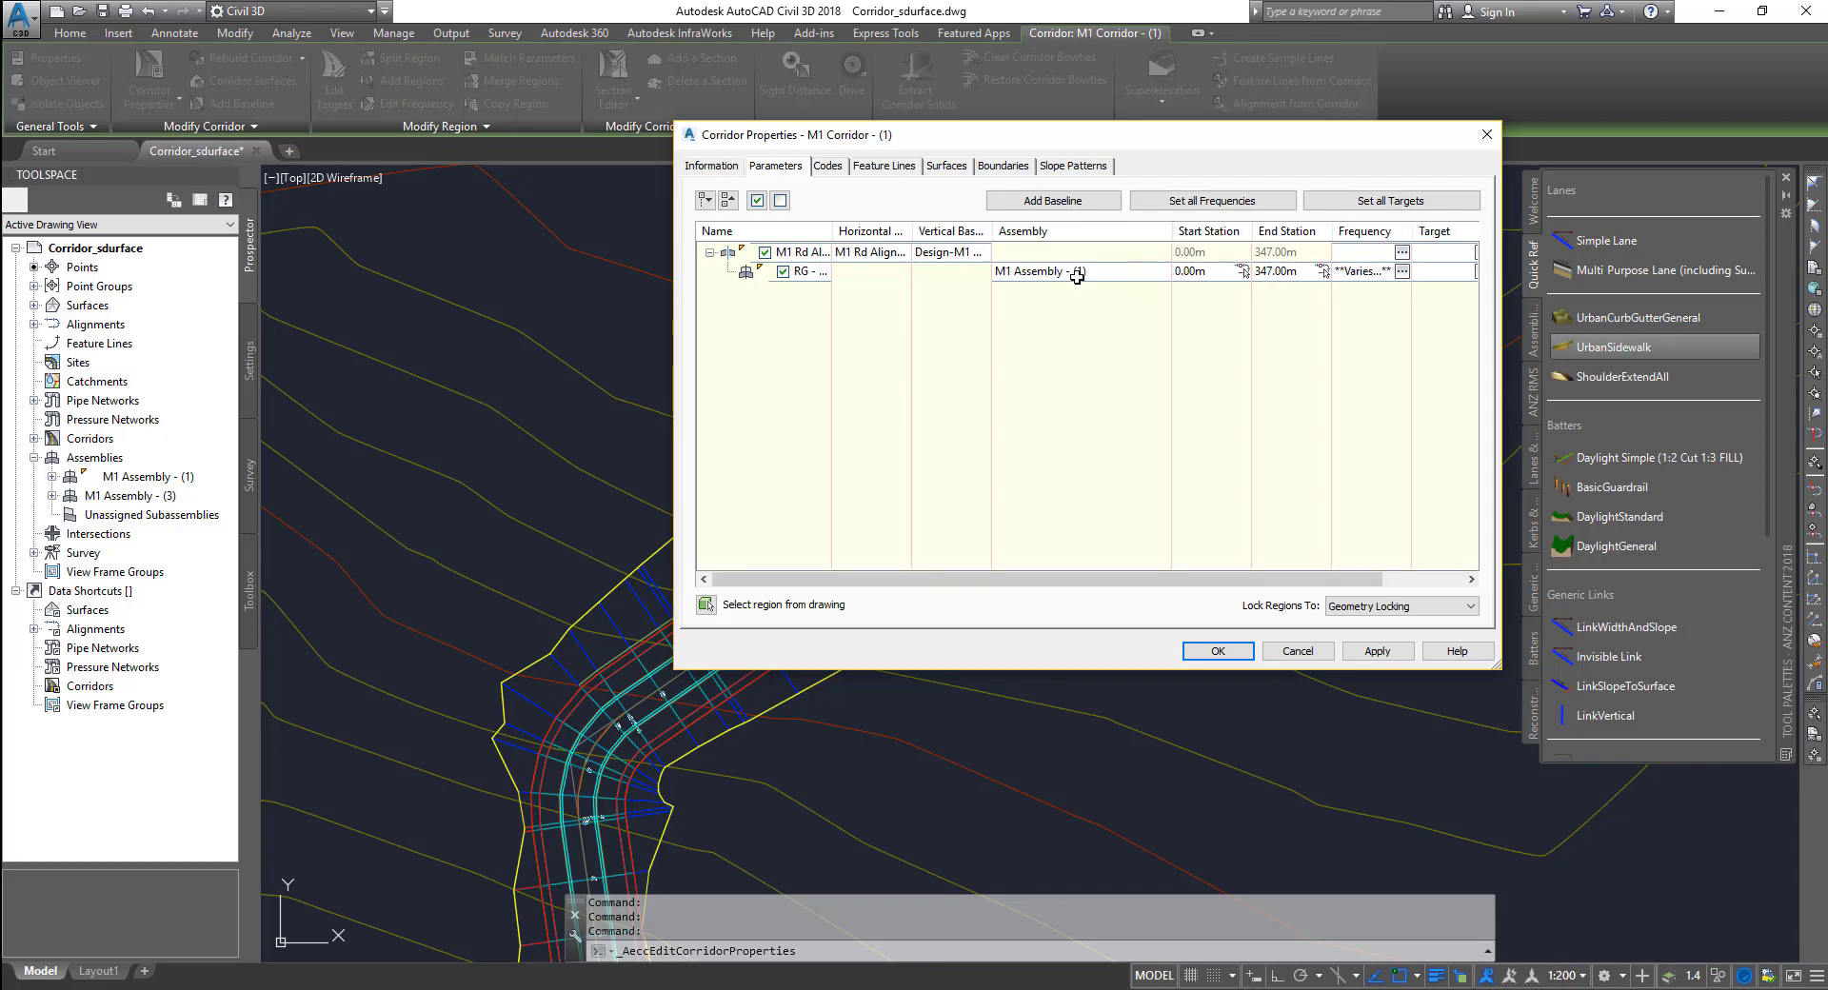
# - Assign the copied assembly, M1 Assembly - (3), to the corridor region by picking its baseline marker in the drawing
pyautogui.click(1078, 272)
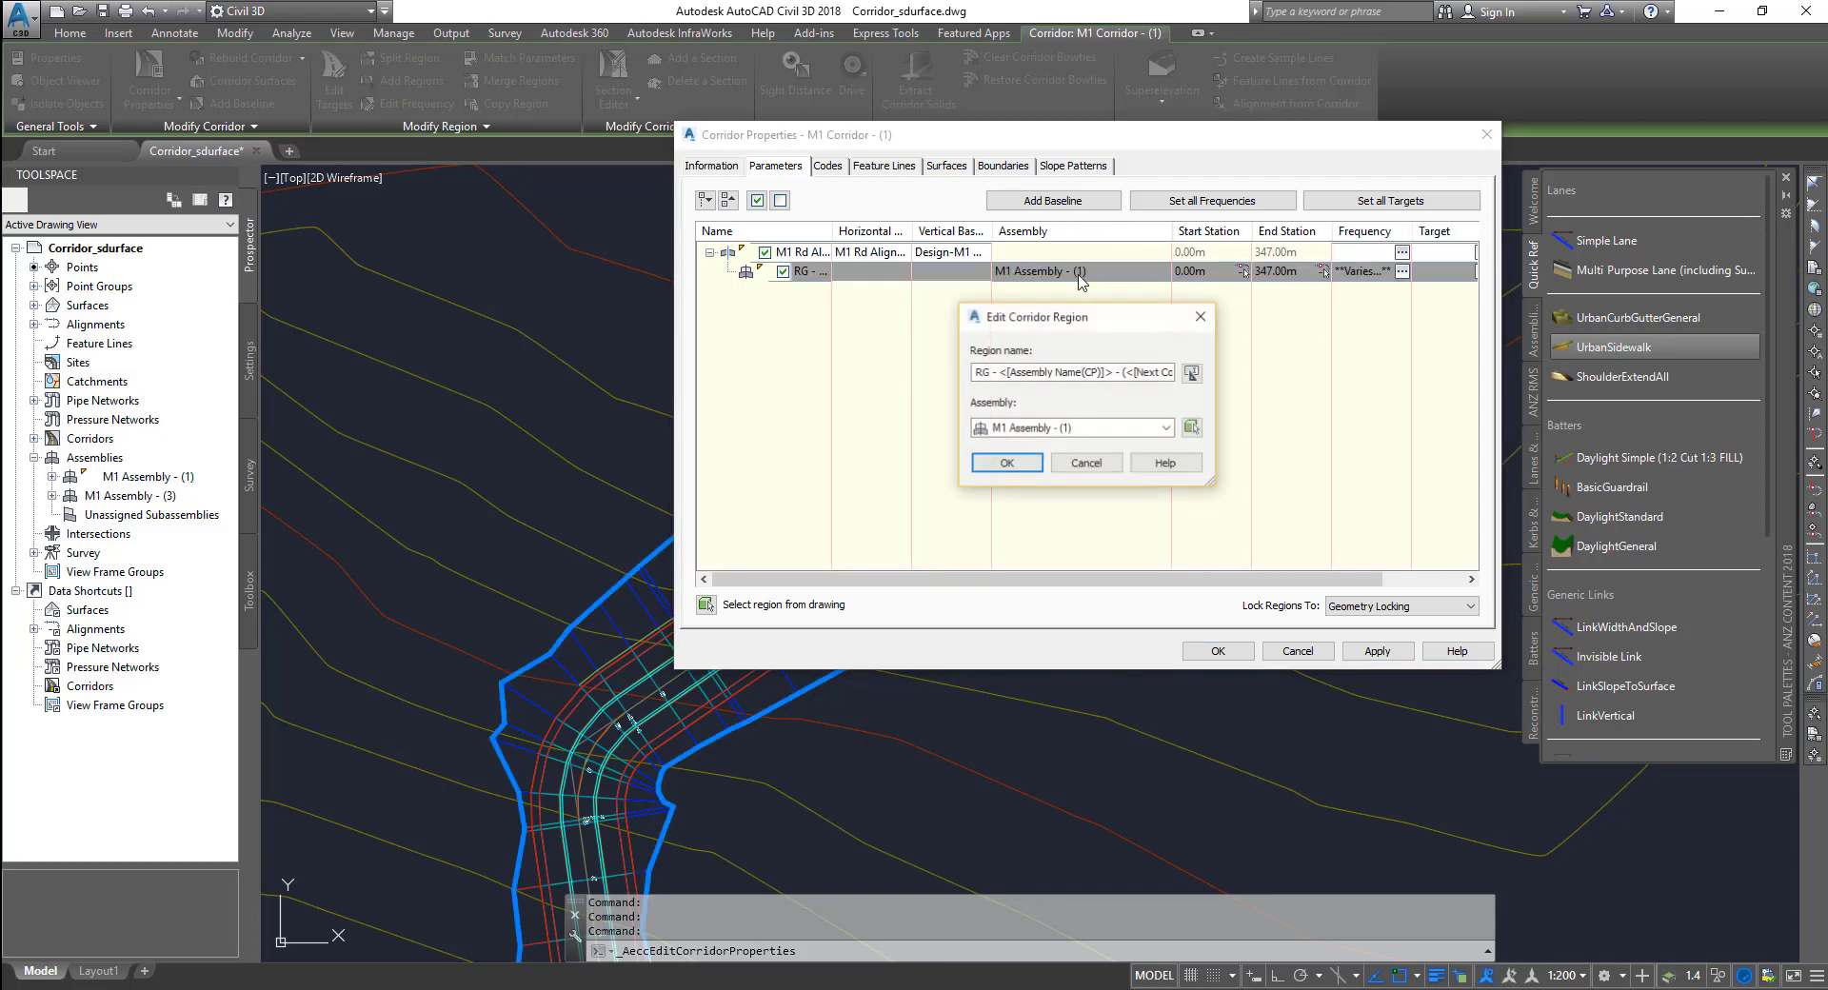
pyautogui.click(1054, 430)
pyautogui.click(1074, 427)
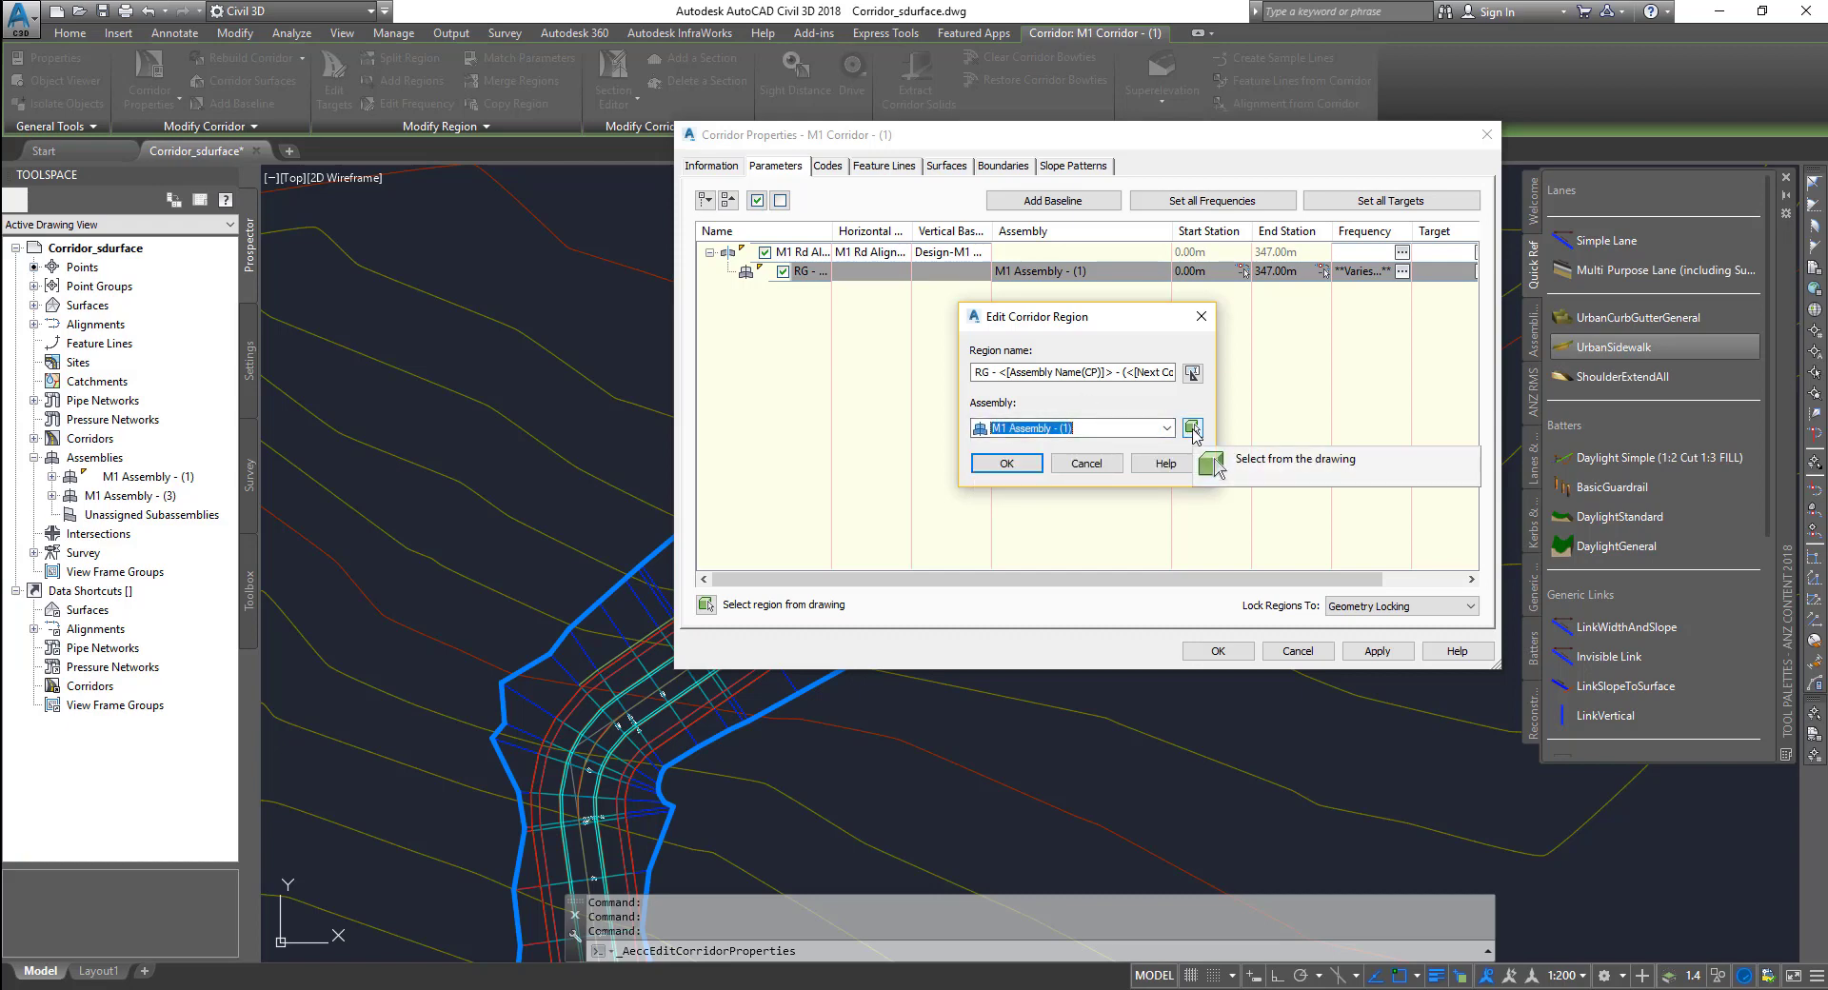
pyautogui.click(1192, 429)
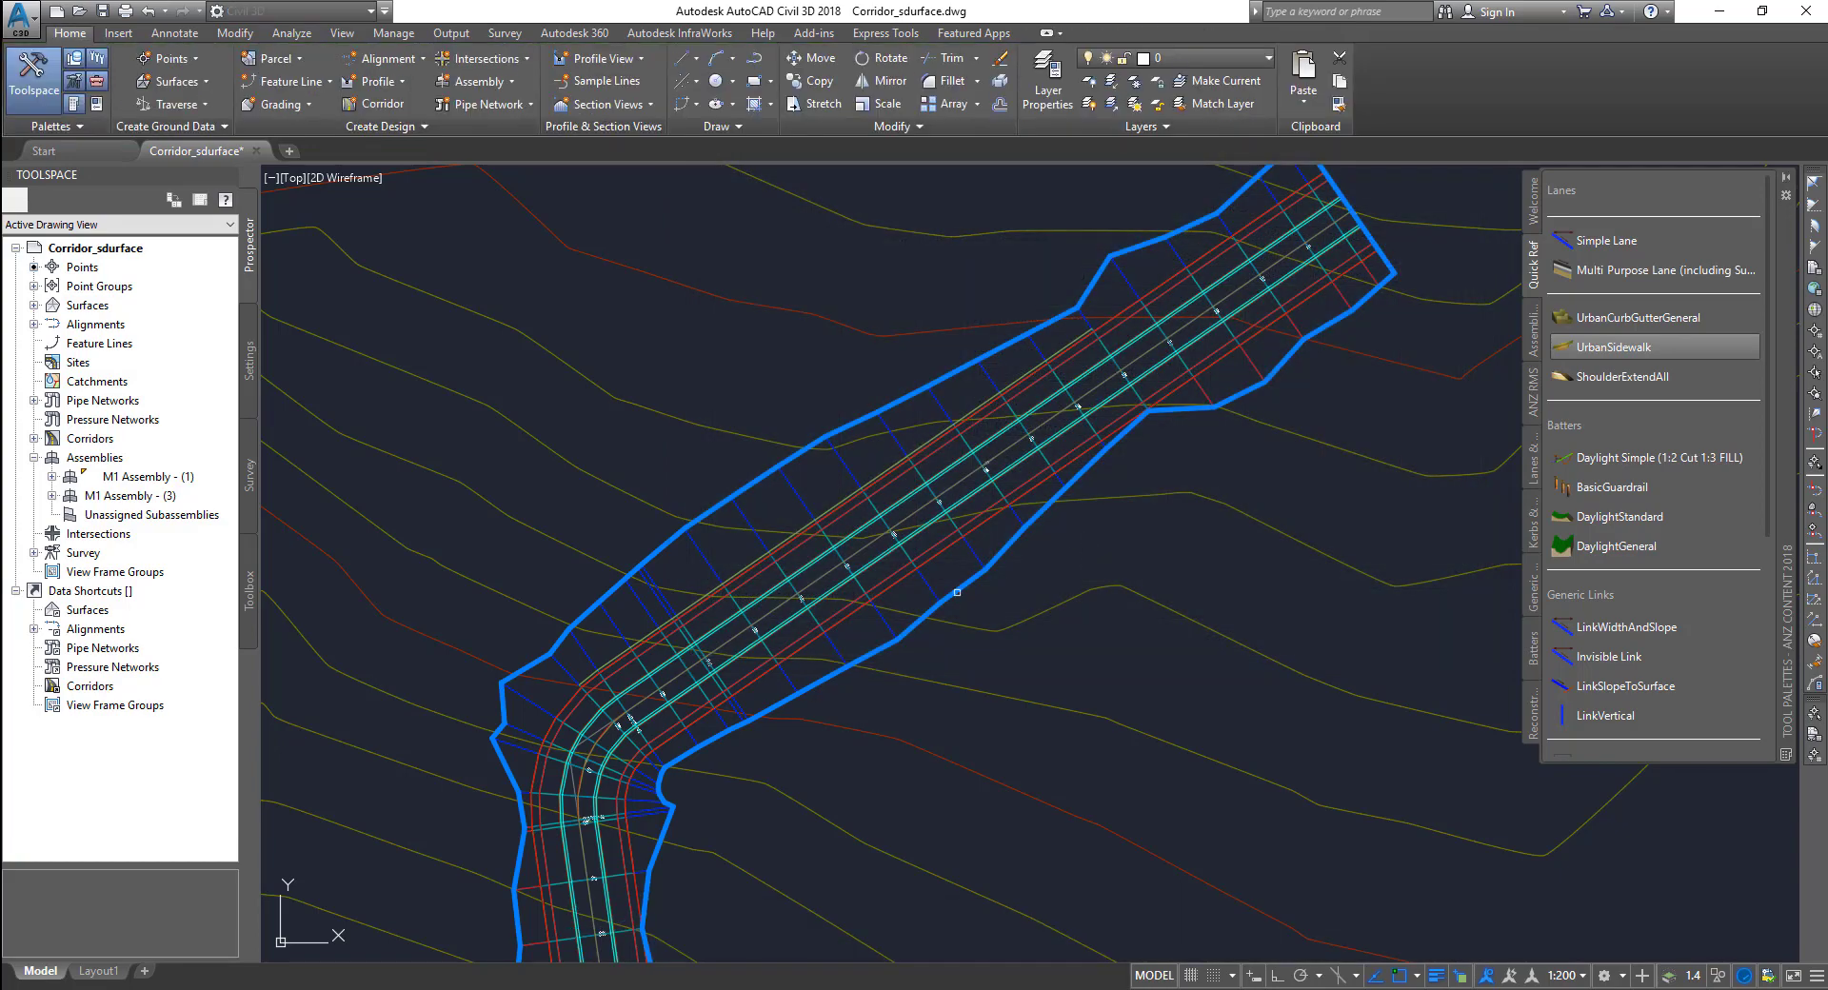
pyautogui.scroll(-6, 932, 606)
pyautogui.moveTo(1120, 605); pyautogui.dragTo(720, 515, button='middle')
pyautogui.moveTo(1000, 553); pyautogui.dragTo(913, 515, button='middle')
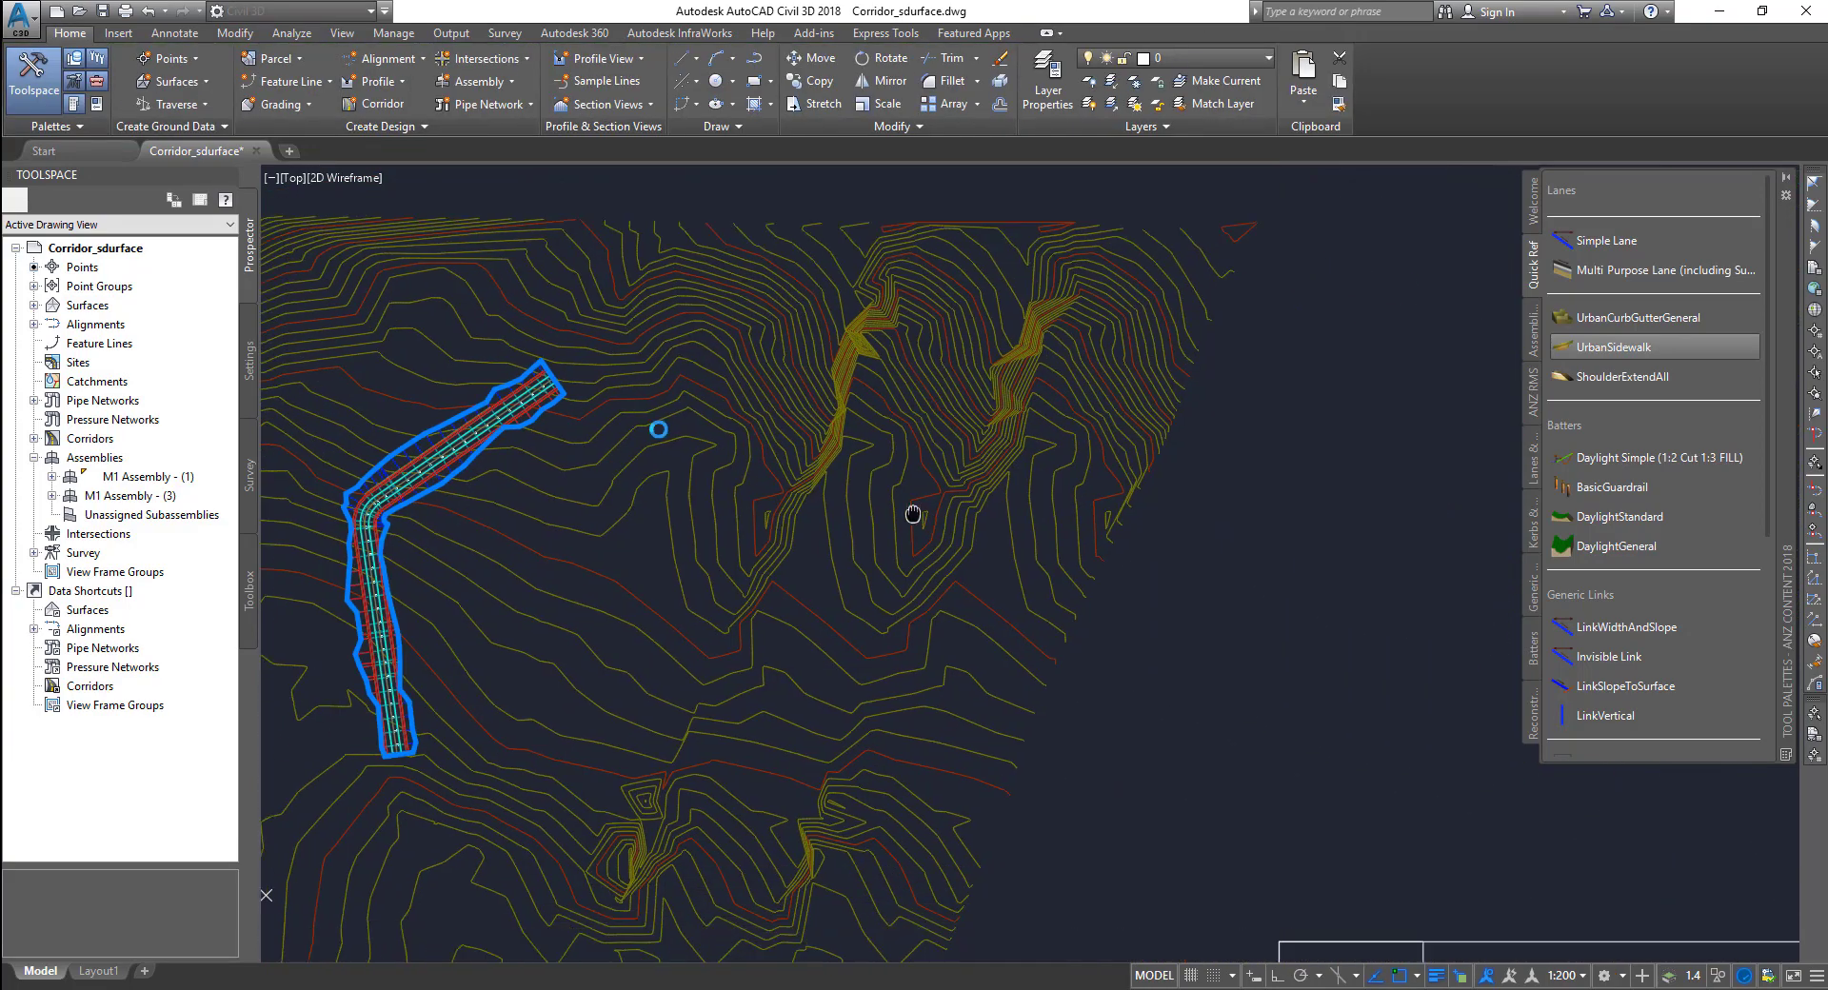
pyautogui.moveTo(1381, 828); pyautogui.dragTo(910, 666, button='middle')
pyautogui.moveTo(838, 893); pyautogui.dragTo(906, 637, button='middle')
pyautogui.scroll(6, 934, 587)
pyautogui.scroll(6, 984, 428)
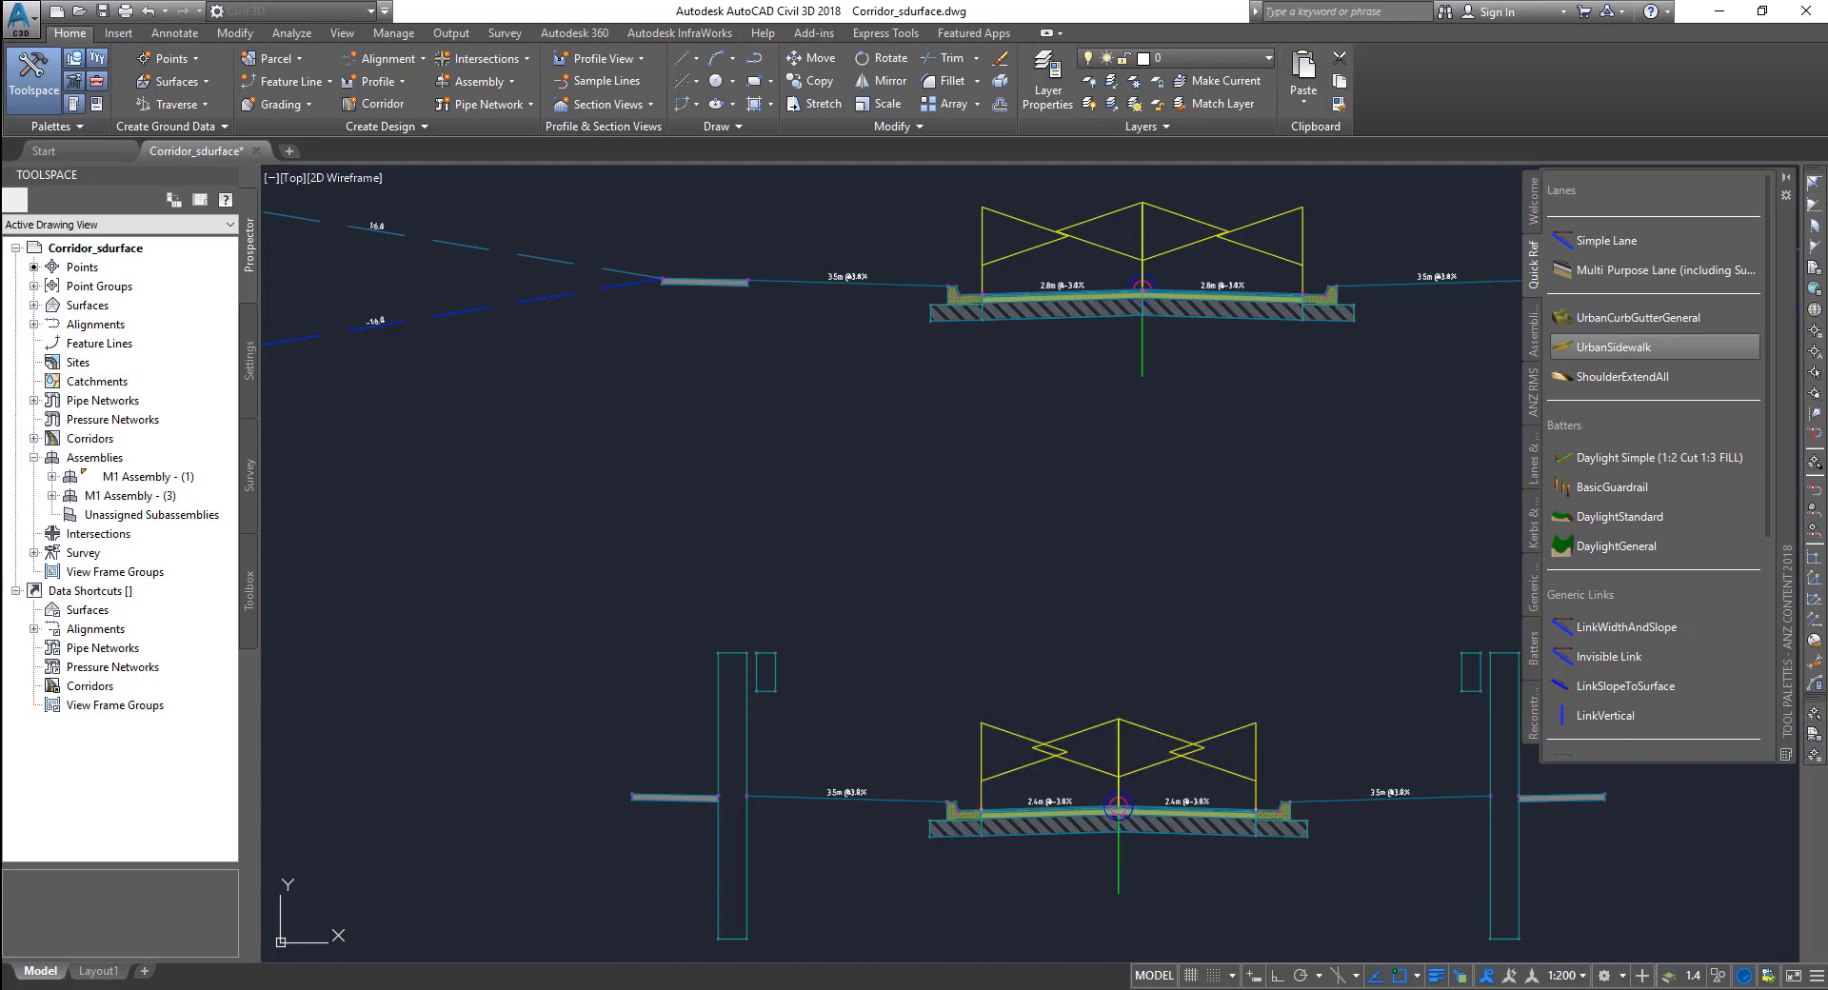
pyautogui.click(1119, 805)
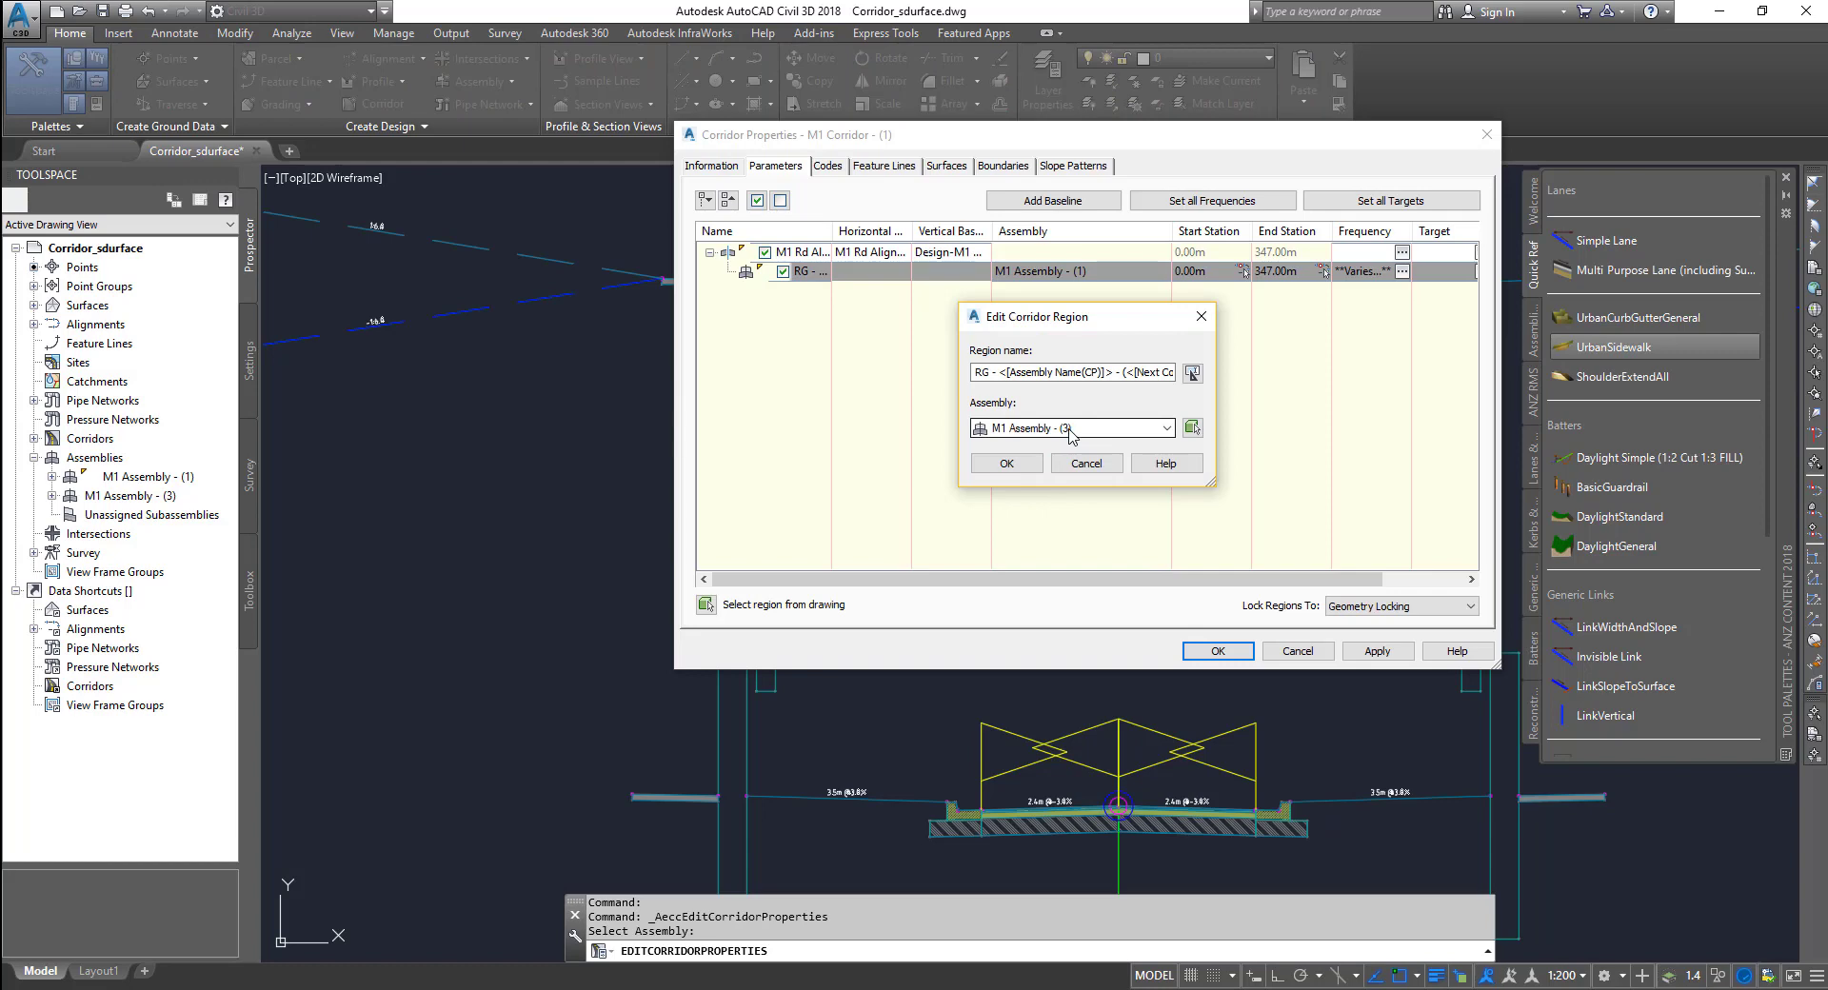
pyautogui.click(1007, 464)
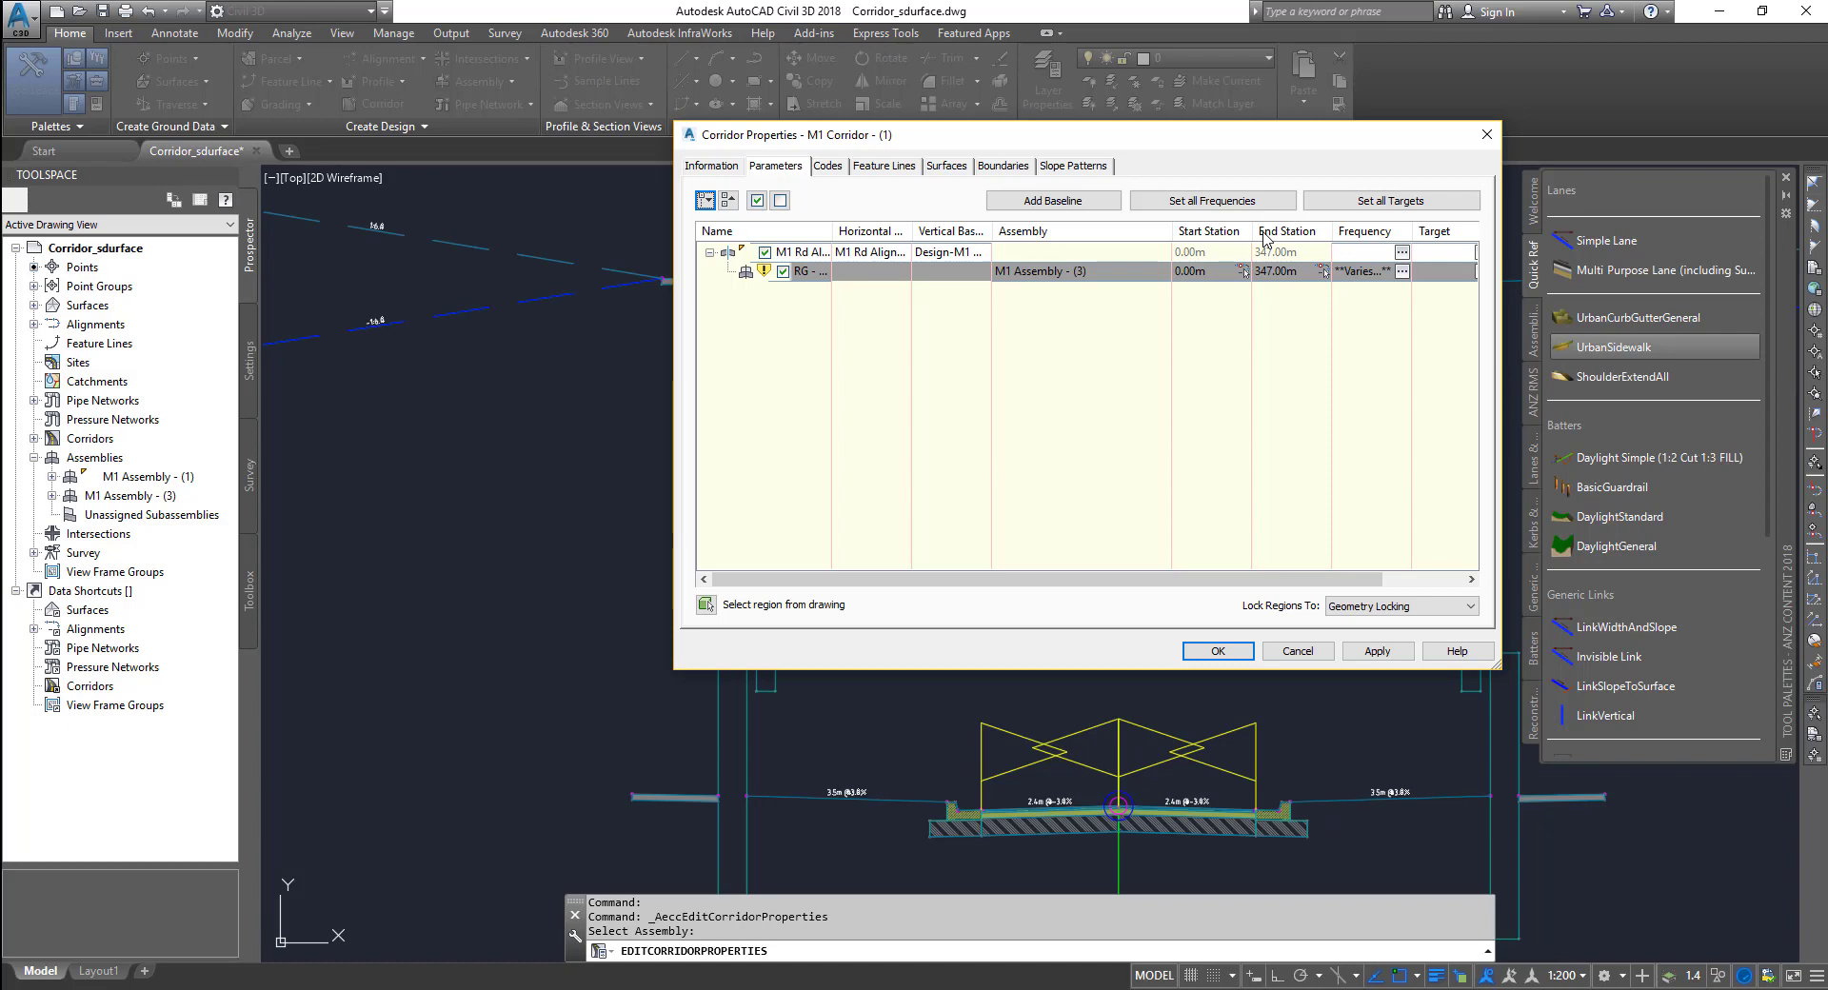
# - Accept the corridor property changes and rebuild the corridor with the new assembly
pyautogui.click(1219, 652)
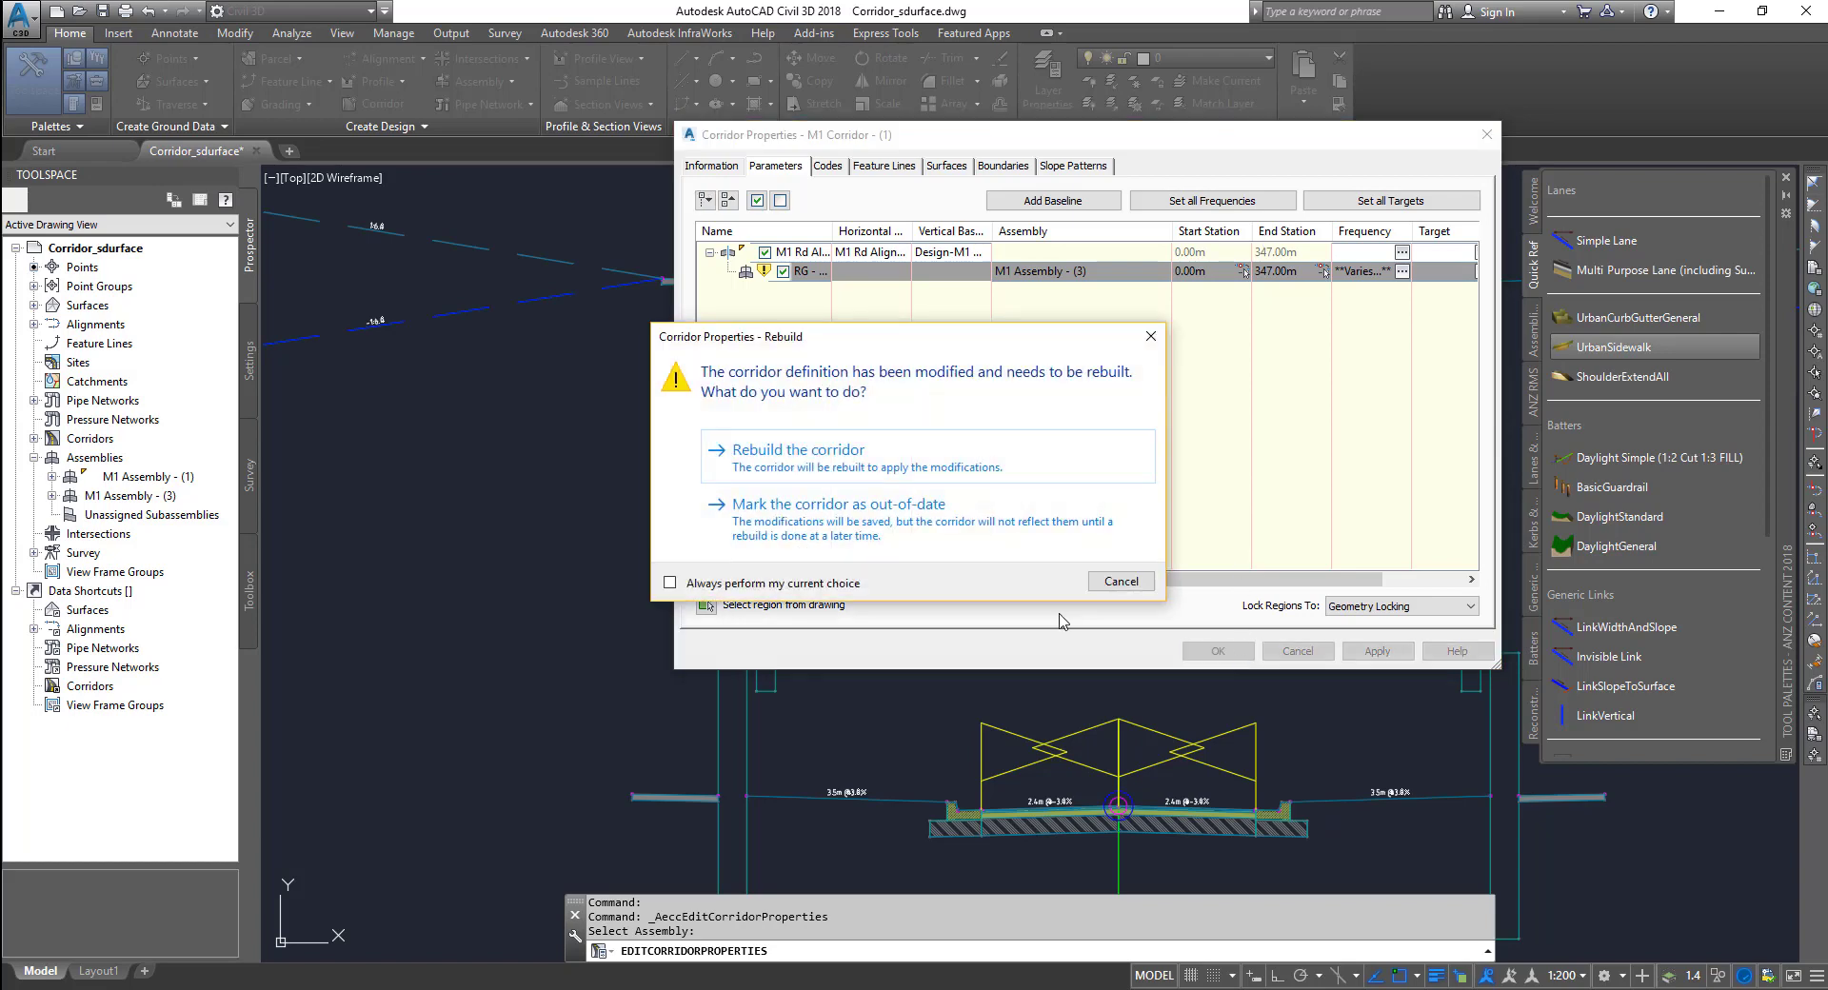
pyautogui.click(882, 457)
pyautogui.scroll(-8, 1048, 564)
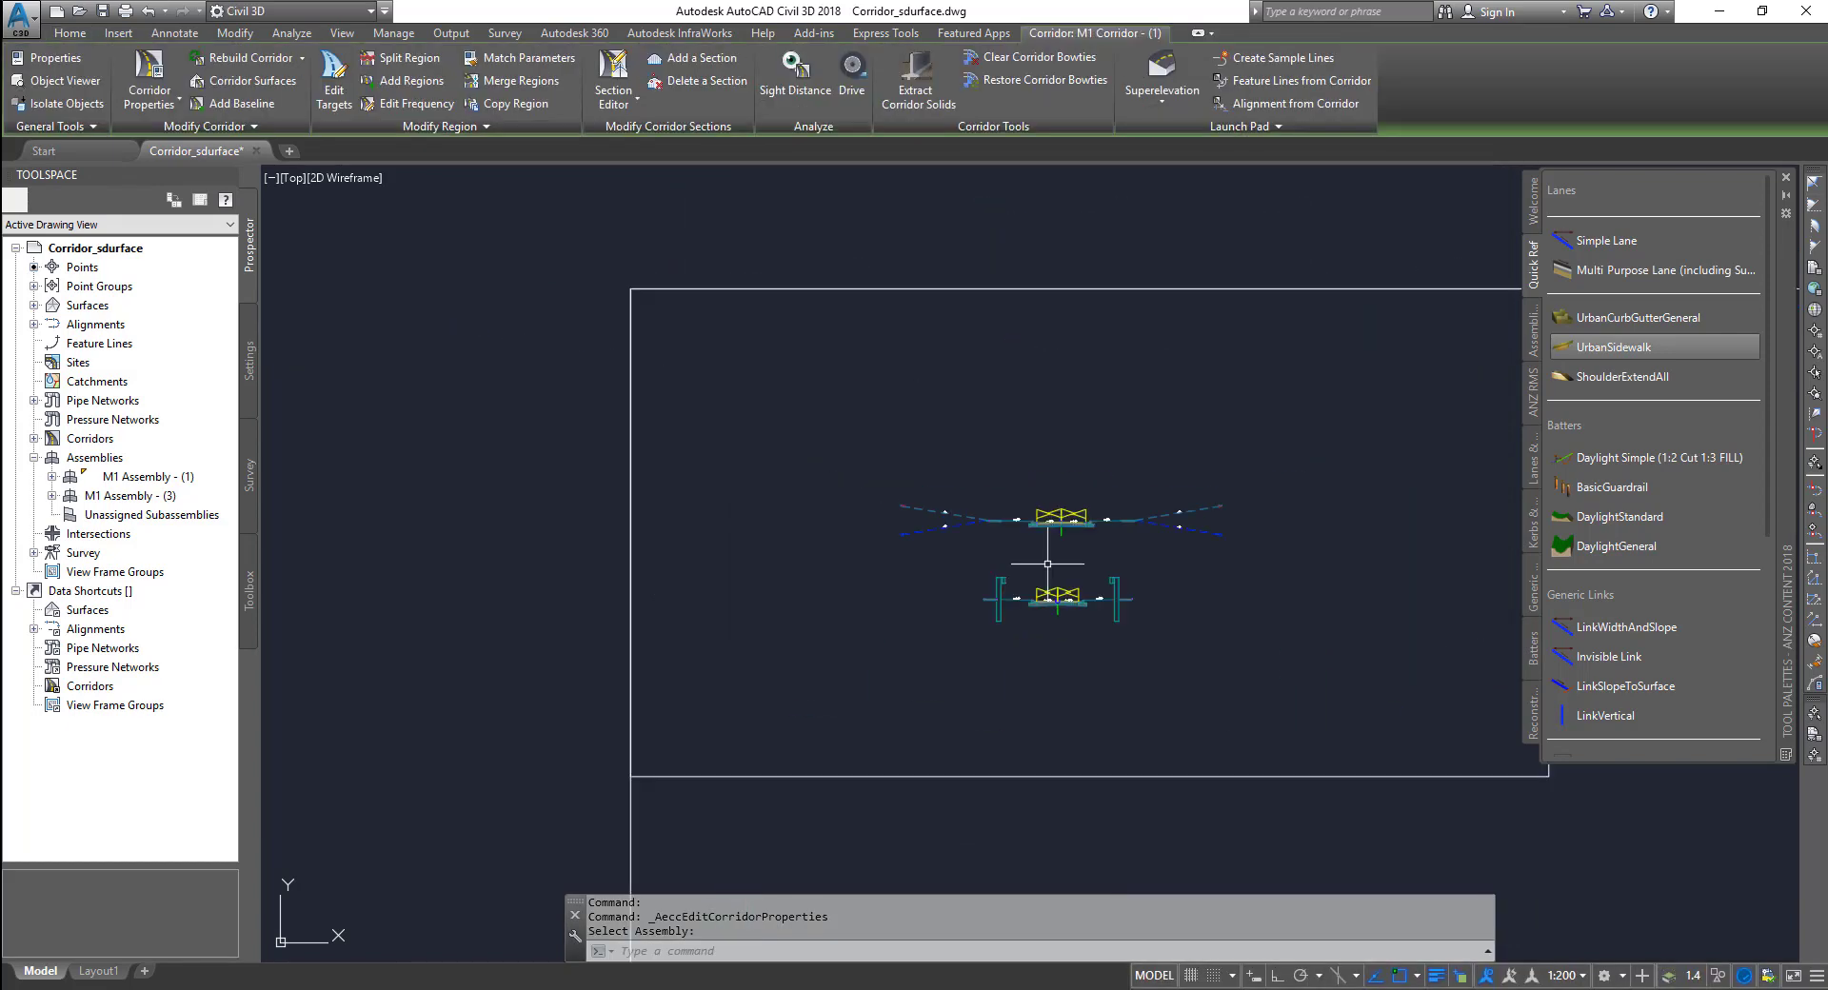
pyautogui.scroll(8, 698, 449)
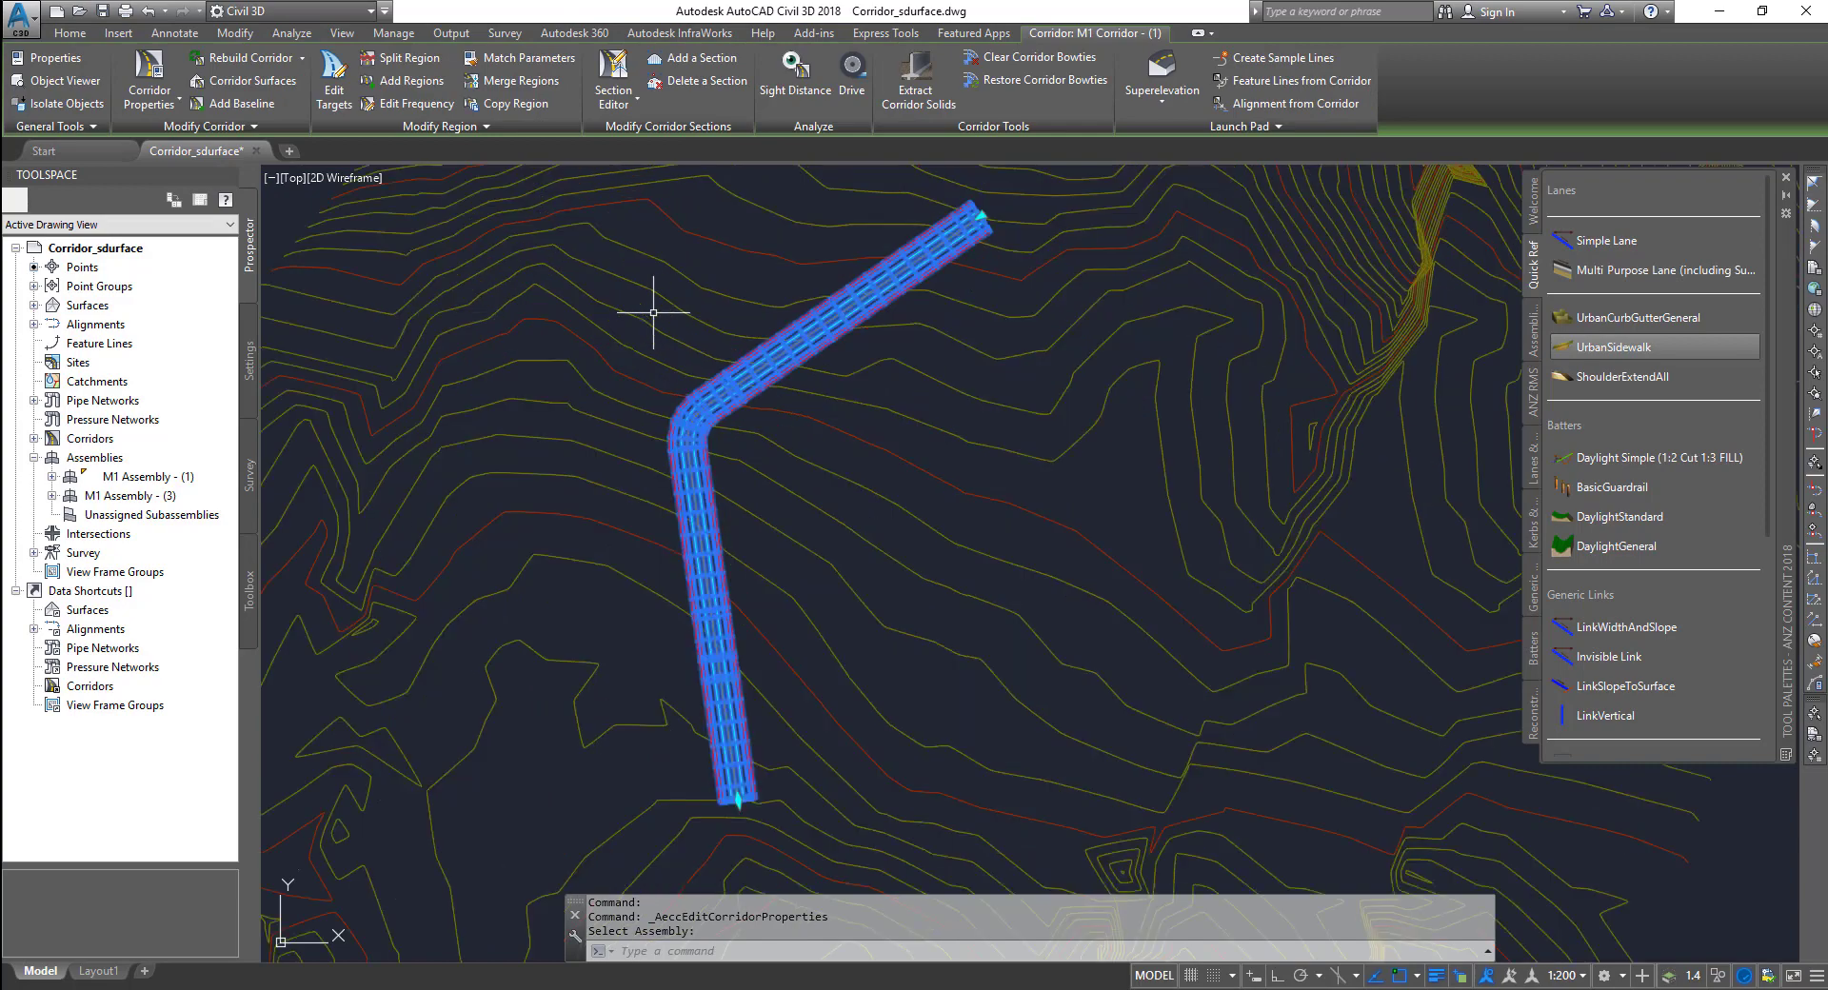
# - Open the rebuilt corridor in the Object Viewer and orbit it to a tilted 3D view of the bend
pyautogui.rightClick(862, 385)
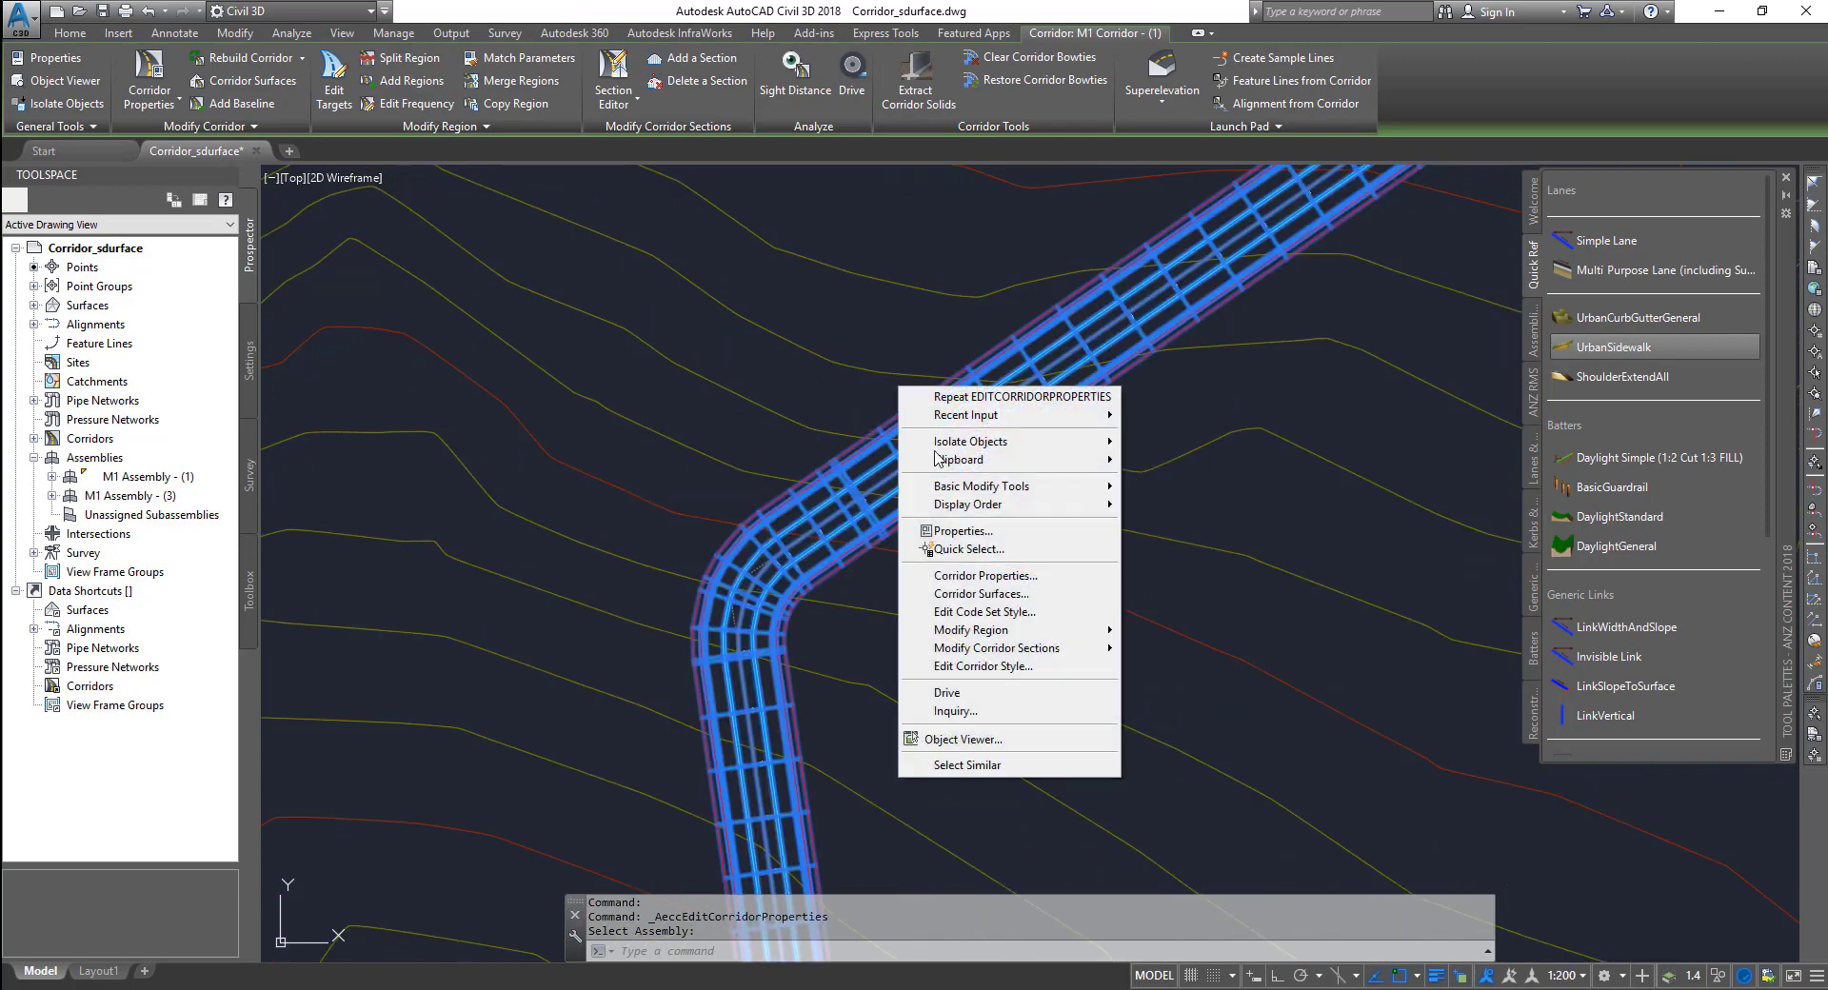
pyautogui.click(998, 740)
pyautogui.moveTo(1017, 662); pyautogui.dragTo(877, 554)
pyautogui.scroll(6, 828, 559)
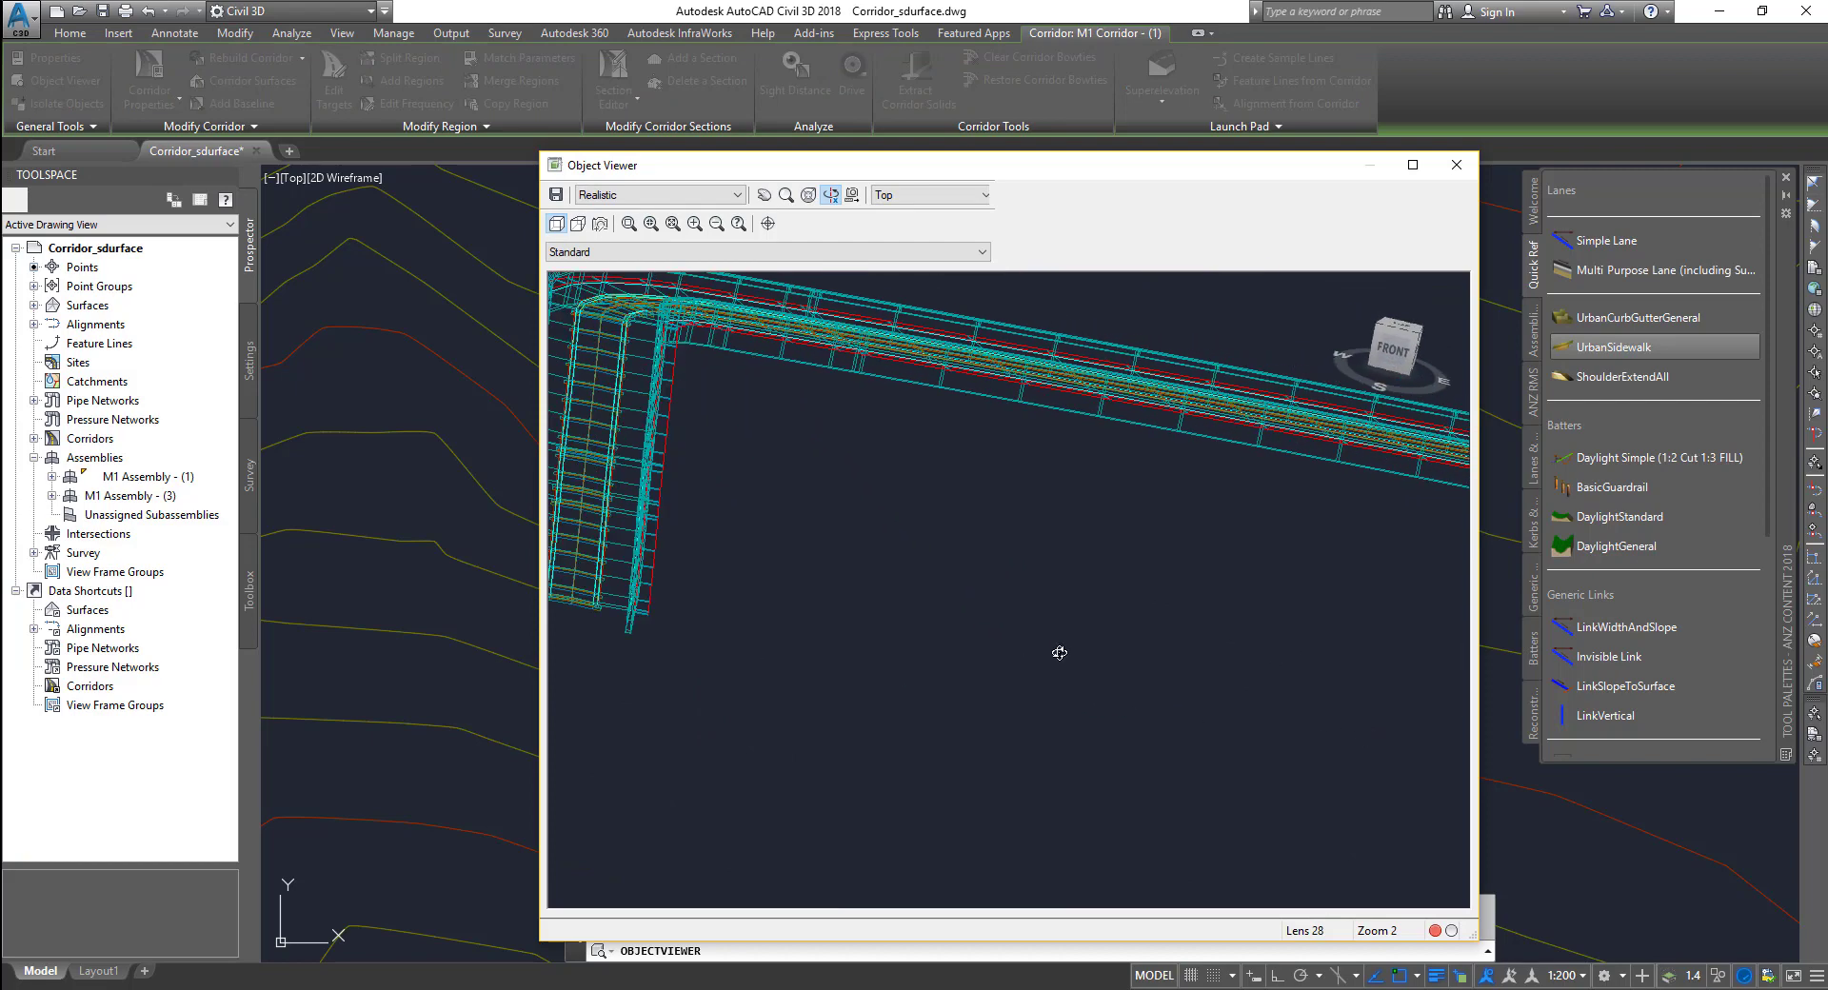
pyautogui.moveTo(1322, 702); pyautogui.dragTo(829, 314)
# - Try the 3dWireframe visual style in the Object Viewer and return to Realistic
pyautogui.click(610, 196)
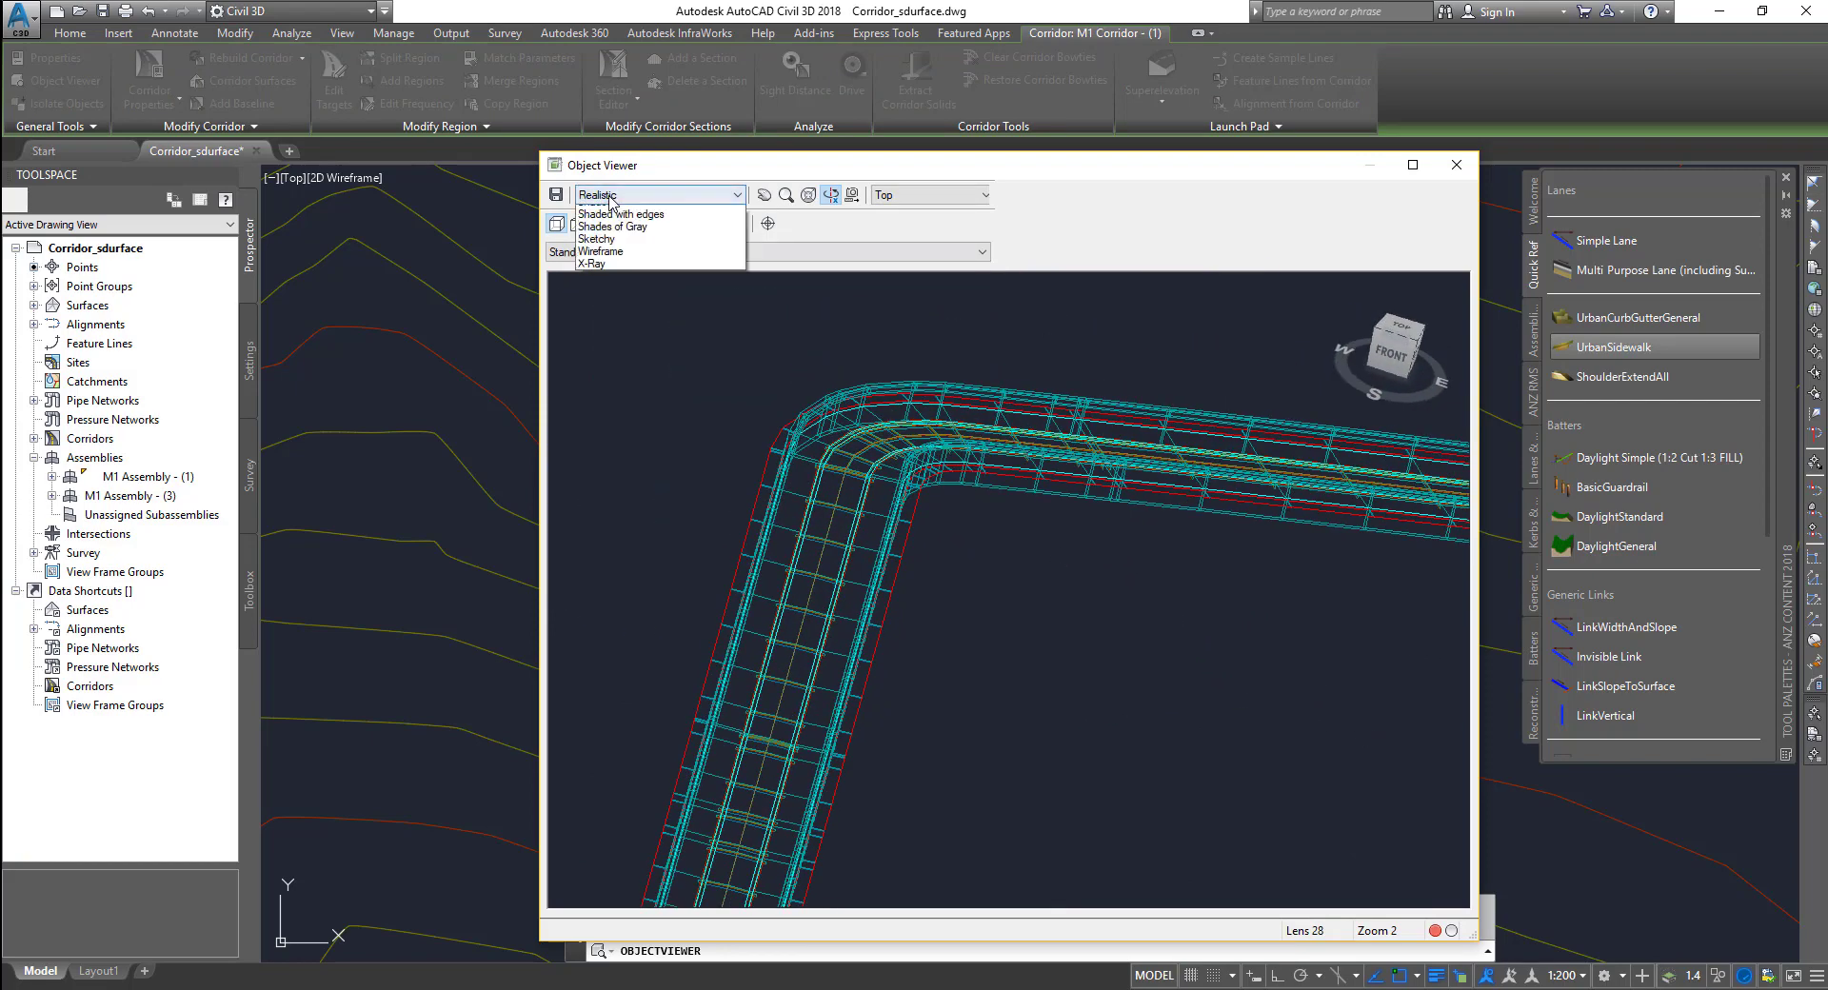
pyautogui.click(607, 225)
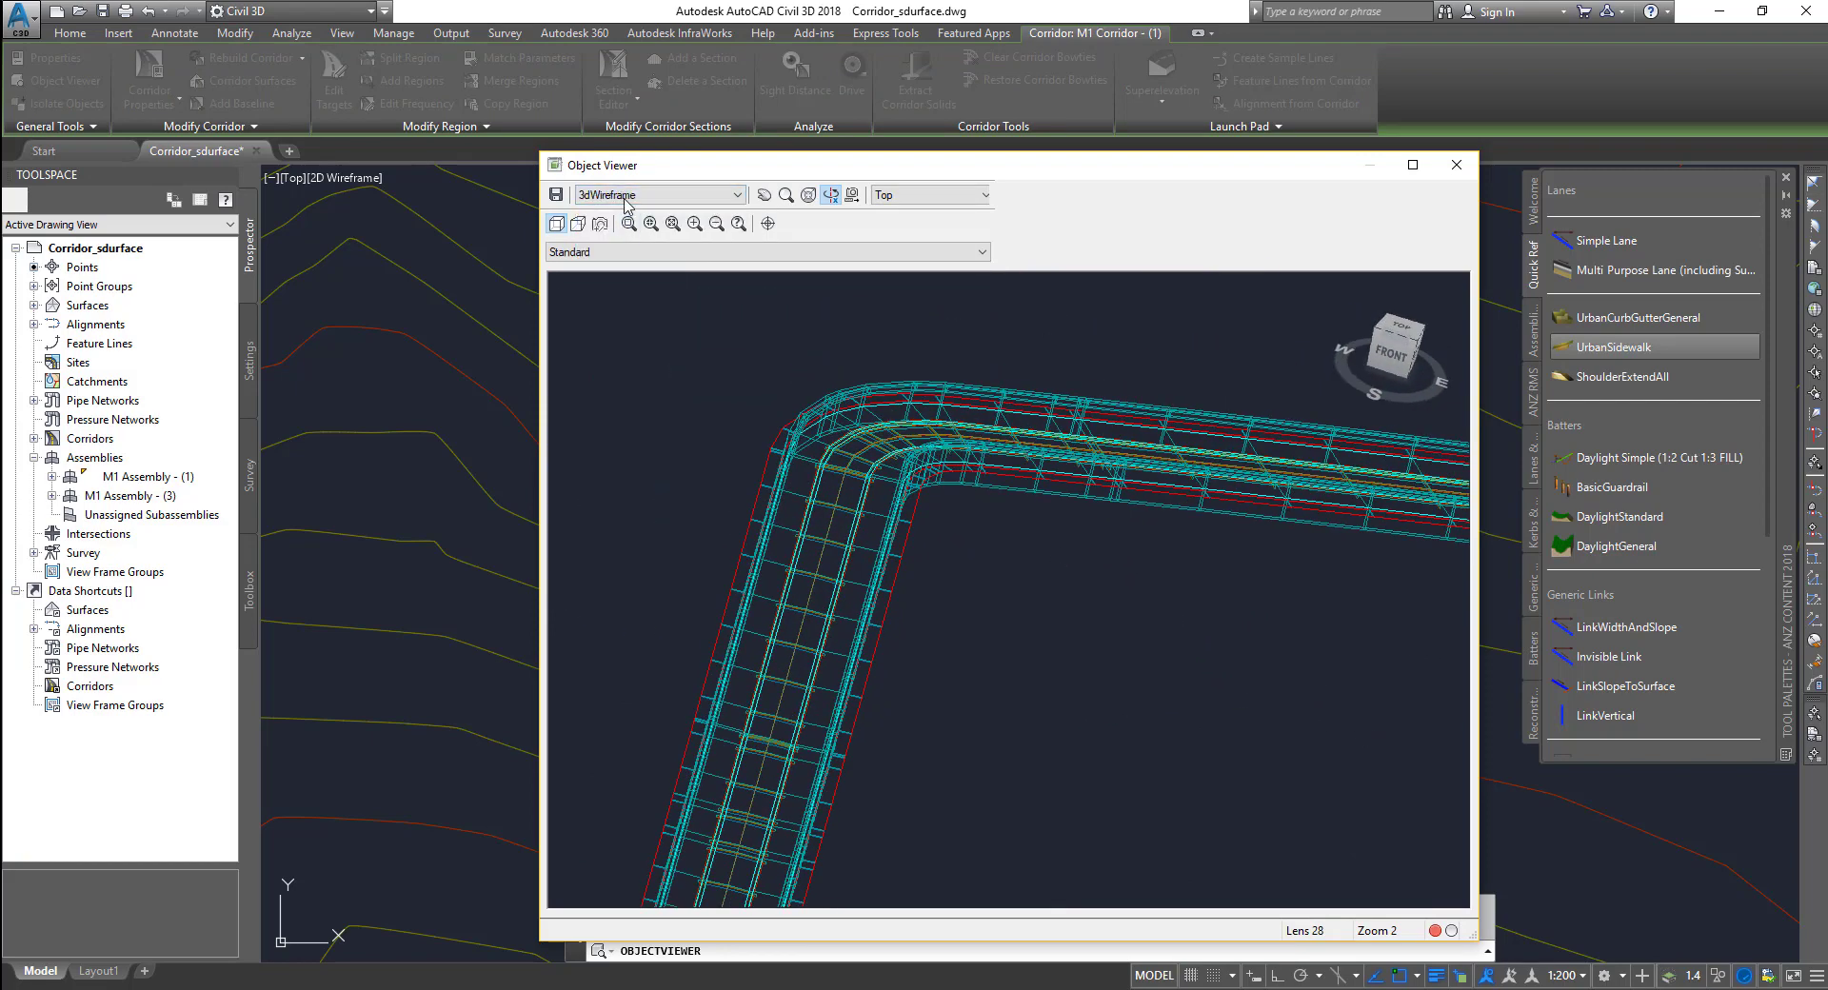
pyautogui.click(623, 195)
pyautogui.click(598, 261)
# - Examine the corridor's guardrails, sidewalks and open end from several angles in the Object Viewer, and close the viewer
pyautogui.scroll(-8, 953, 651)
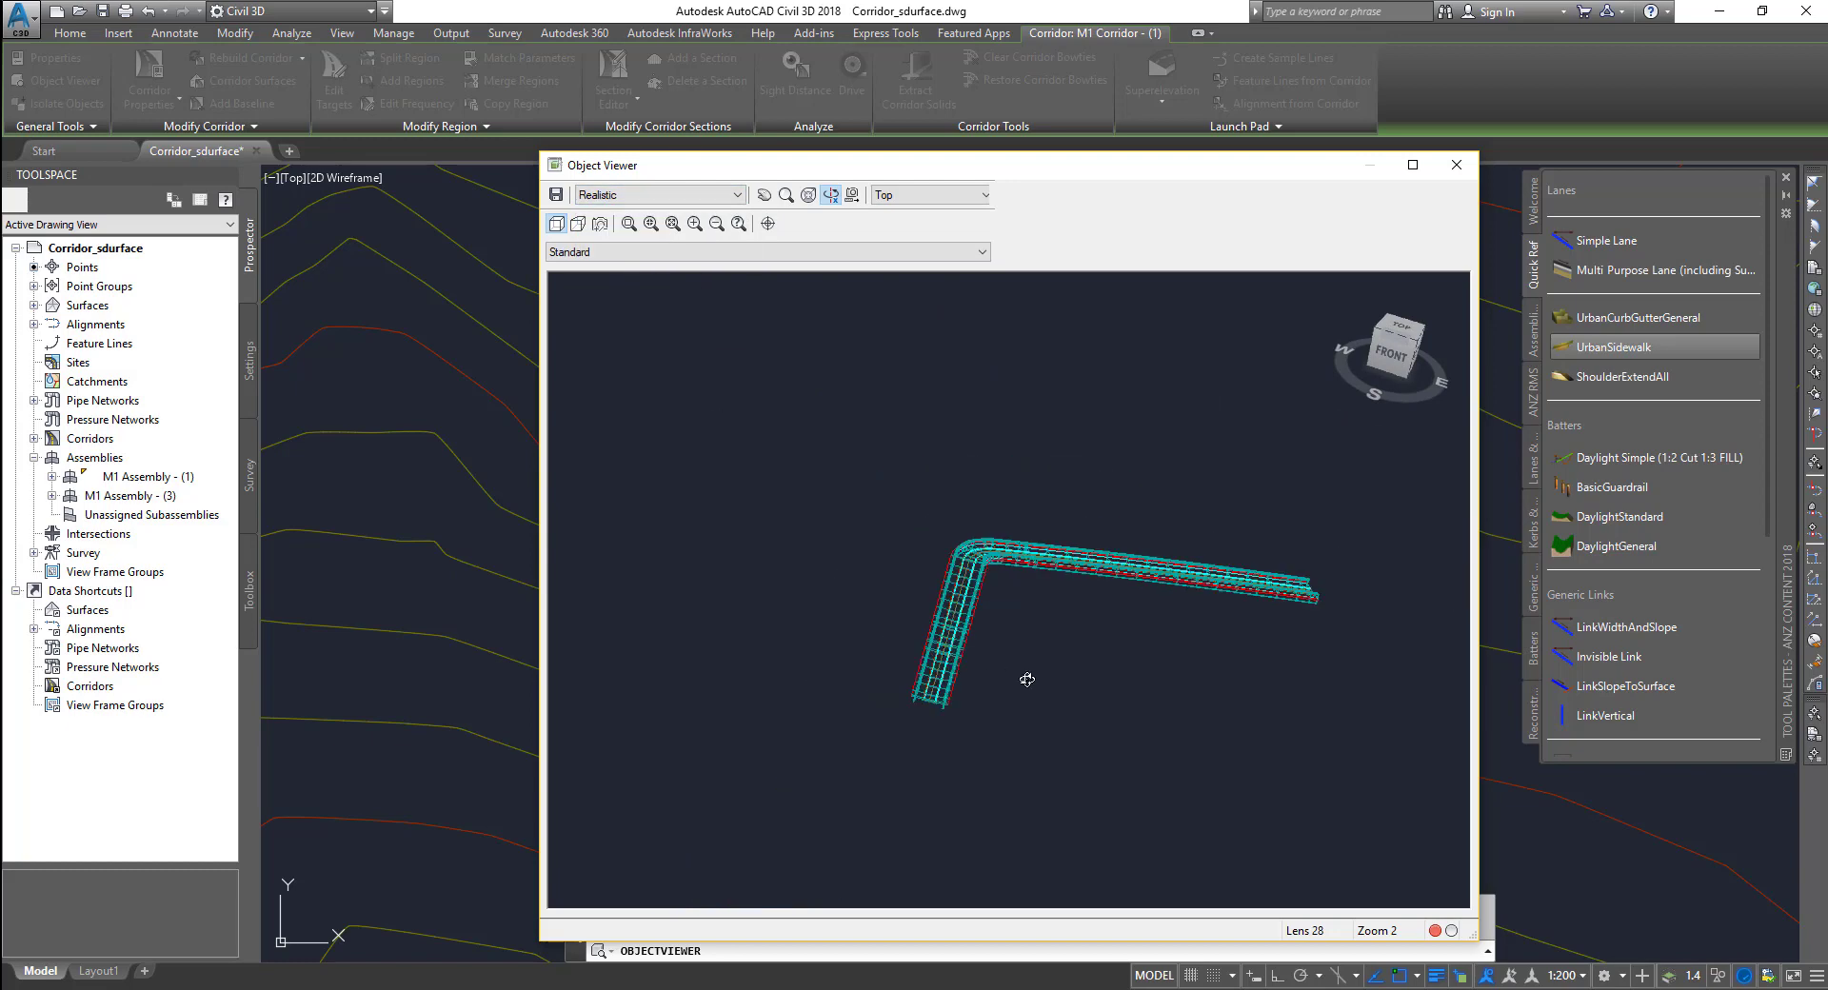
pyautogui.moveTo(1071, 672); pyautogui.dragTo(1058, 574, button='middle')
pyautogui.moveTo(1057, 573); pyautogui.dragTo(972, 501)
pyautogui.scroll(4, 972, 502)
pyautogui.moveTo(1037, 500); pyautogui.dragTo(1055, 667, button='middle')
pyautogui.moveTo(1054, 668); pyautogui.dragTo(1082, 534)
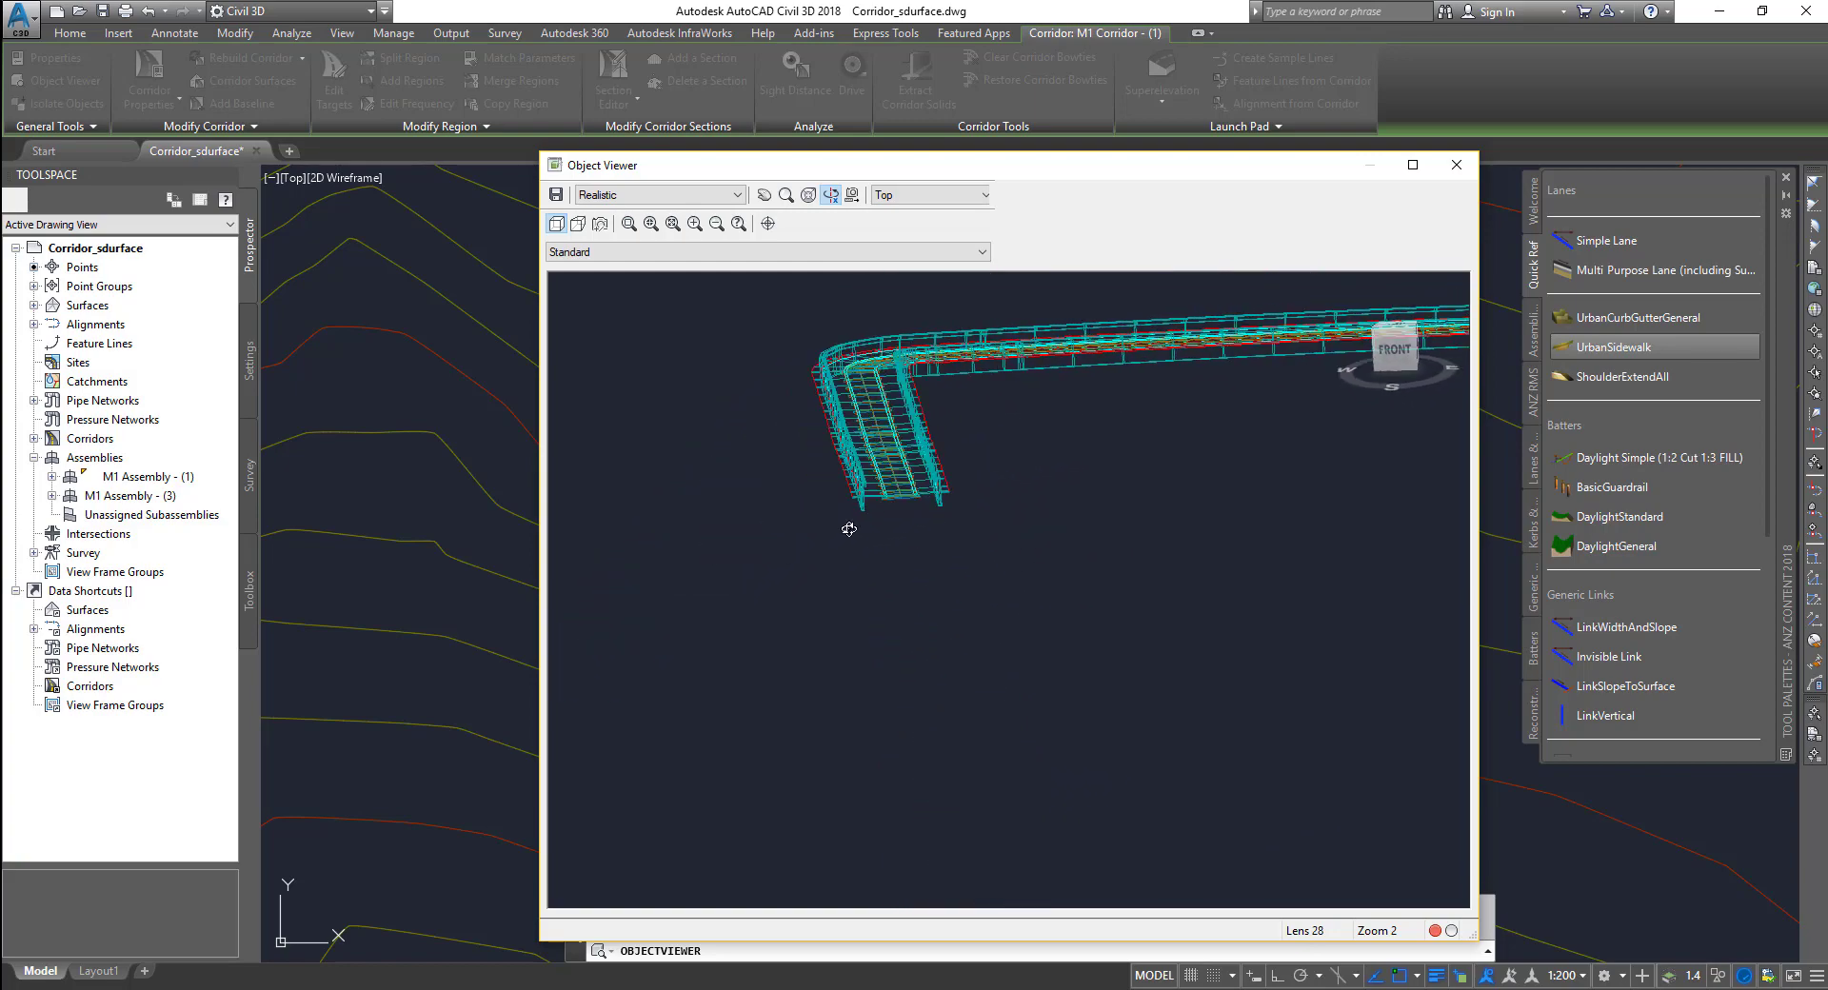
pyautogui.scroll(3, 862, 525)
pyautogui.moveTo(896, 527); pyautogui.dragTo(1003, 631)
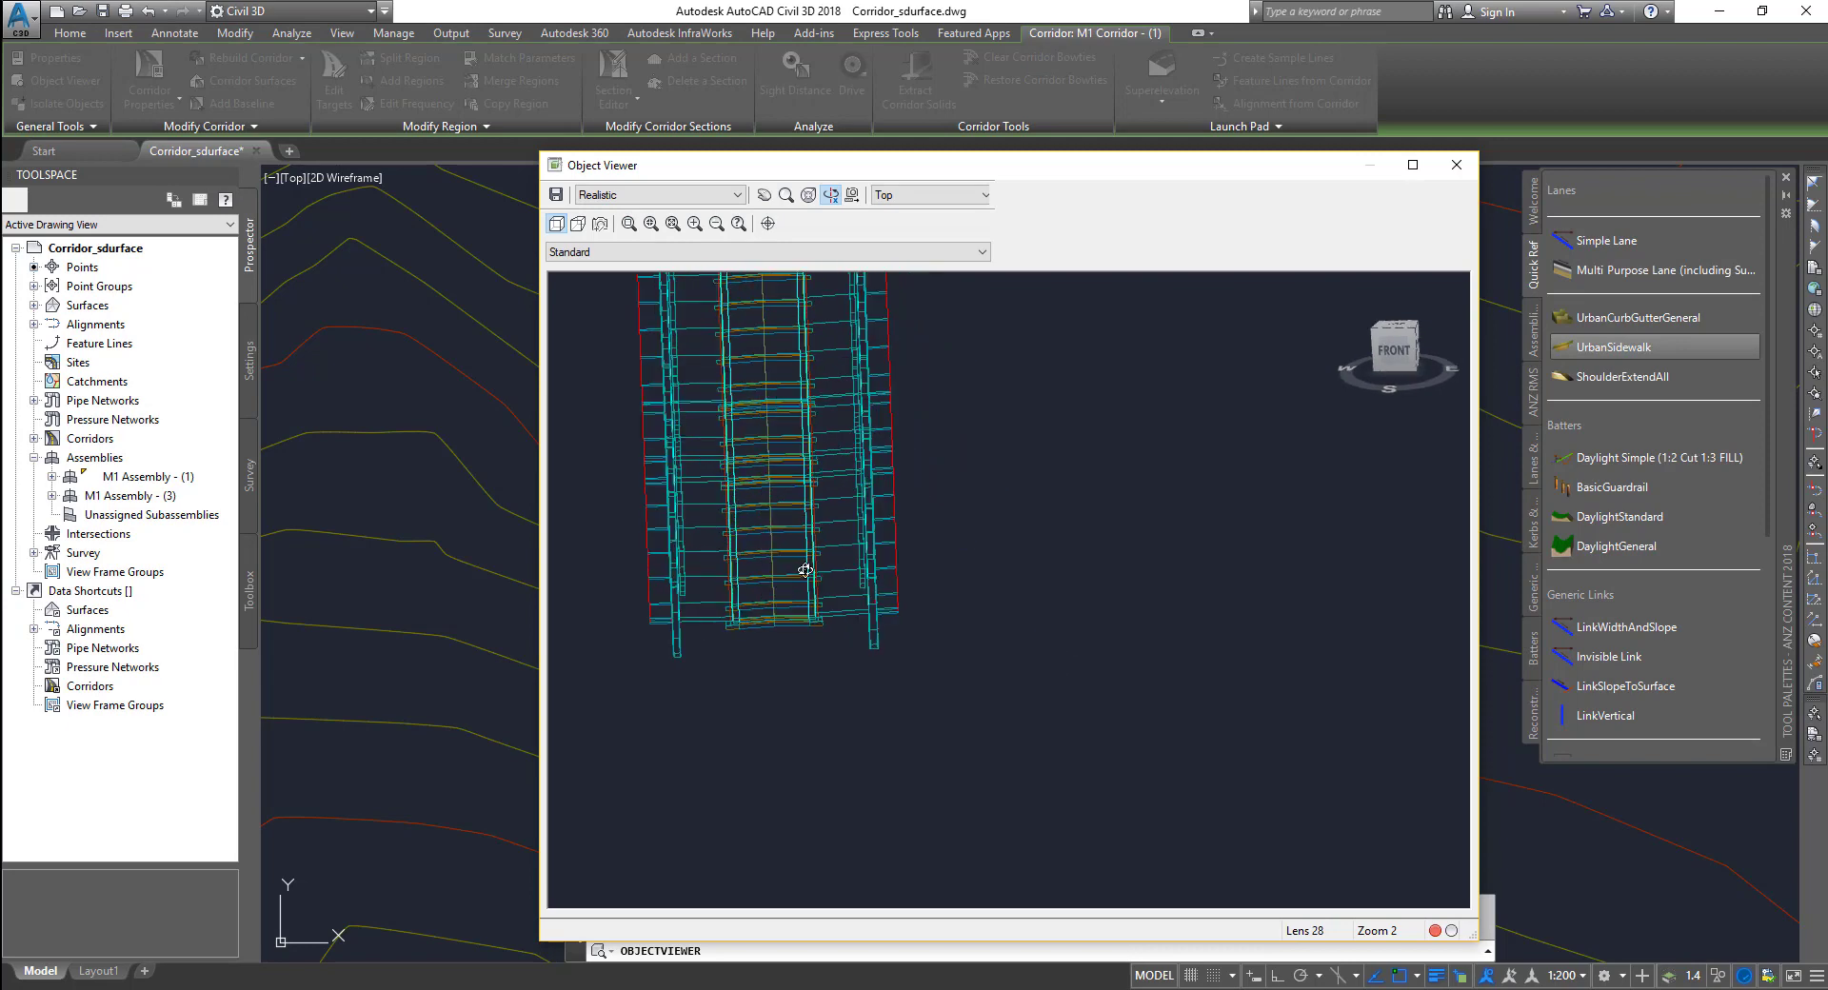
pyautogui.scroll(-3, 871, 622)
pyautogui.moveTo(871, 622); pyautogui.dragTo(1048, 639)
pyautogui.moveTo(1049, 639); pyautogui.dragTo(874, 616, button='middle')
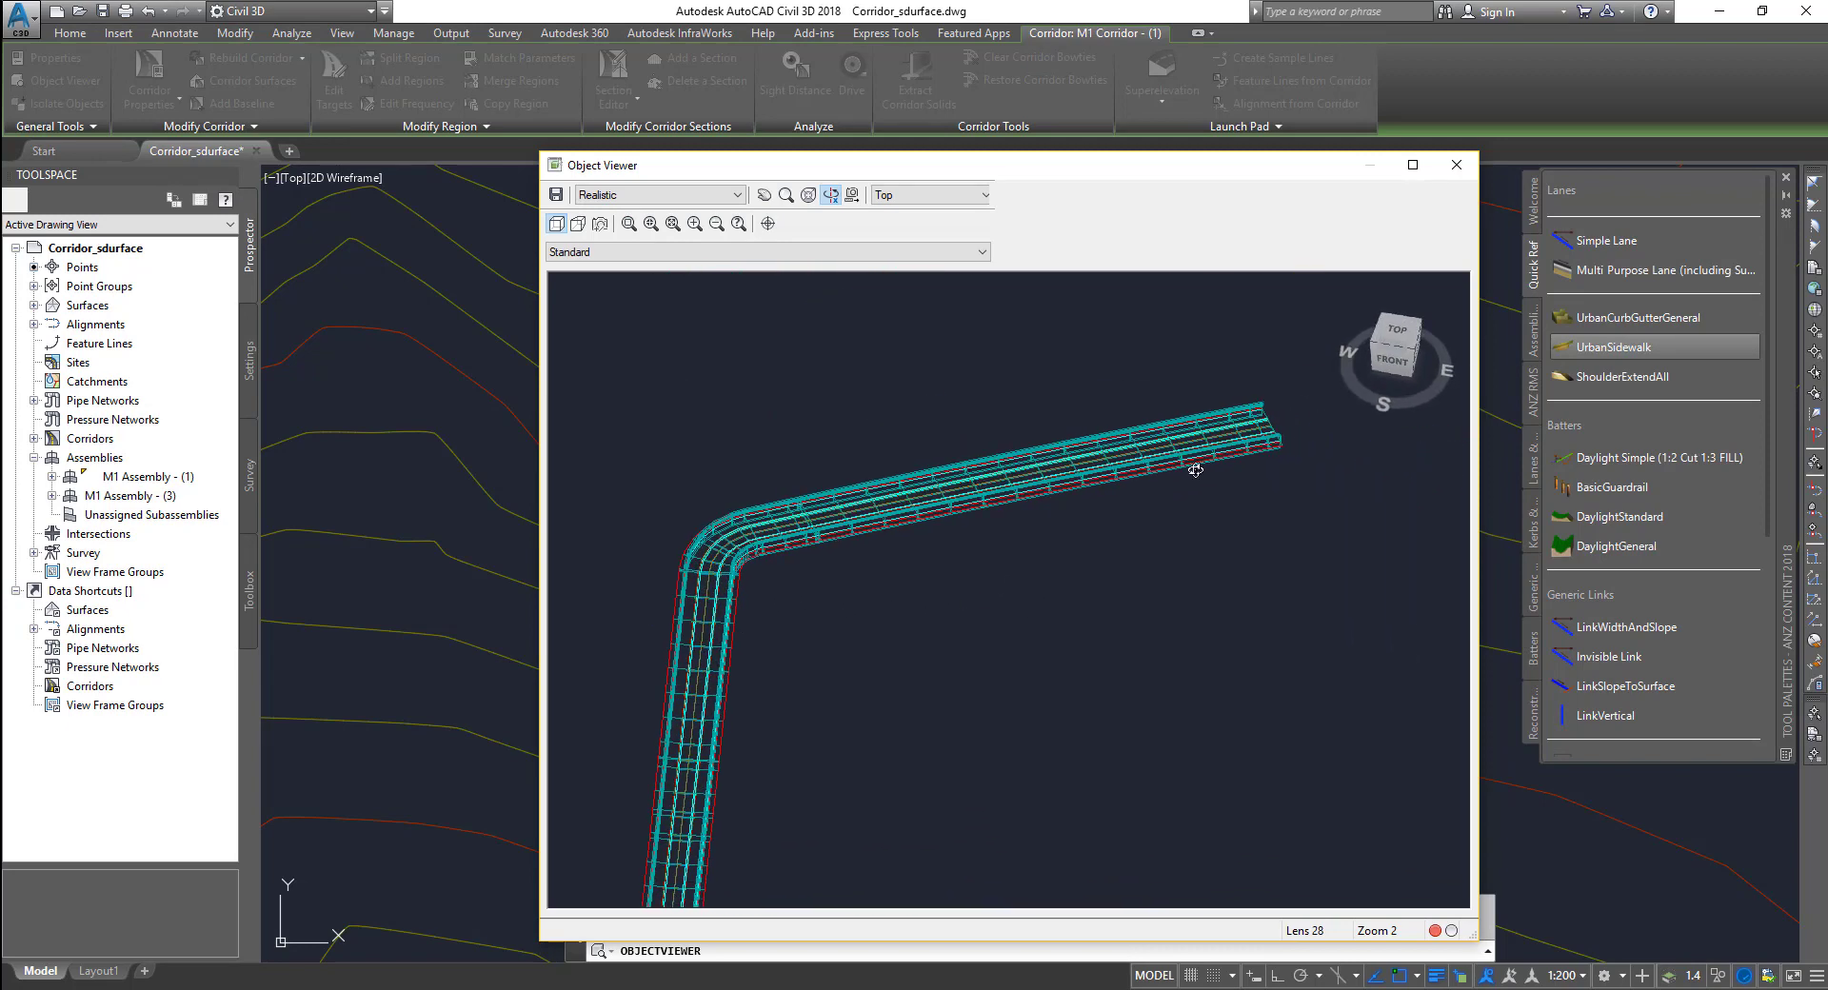
pyautogui.click(1456, 165)
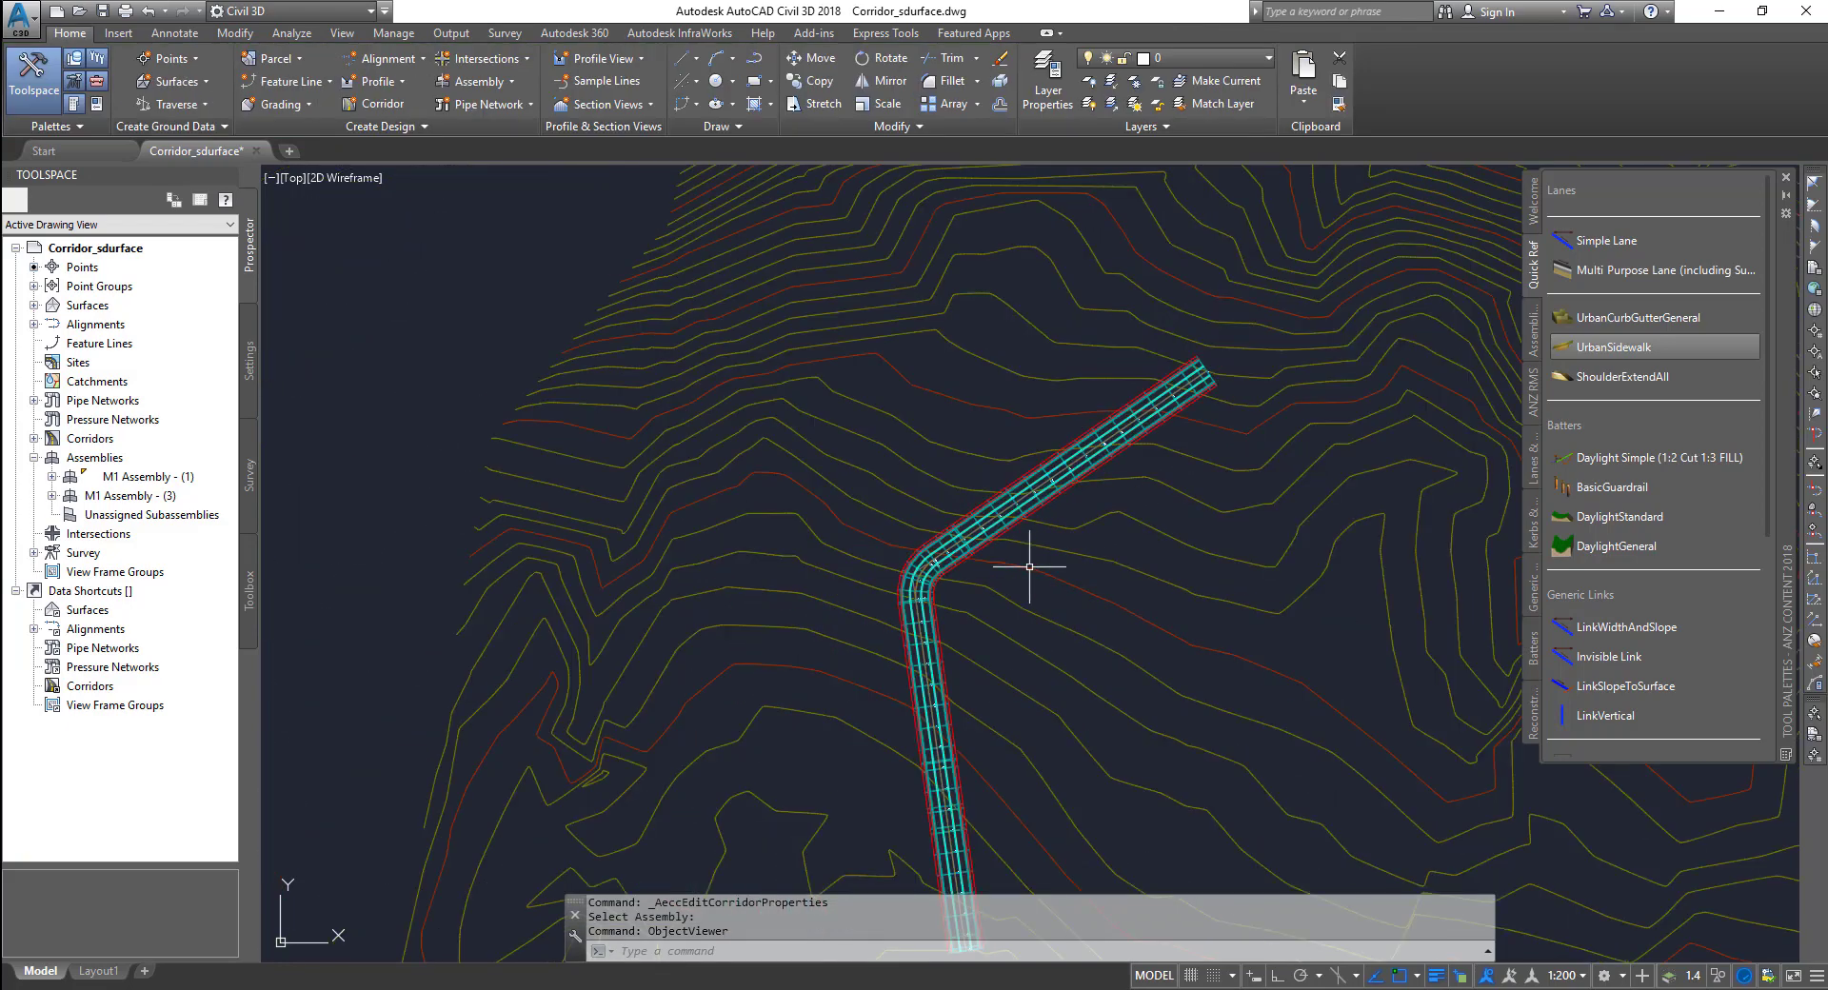
pyautogui.moveTo(1030, 567); pyautogui.dragTo(666, 409, button='middle')
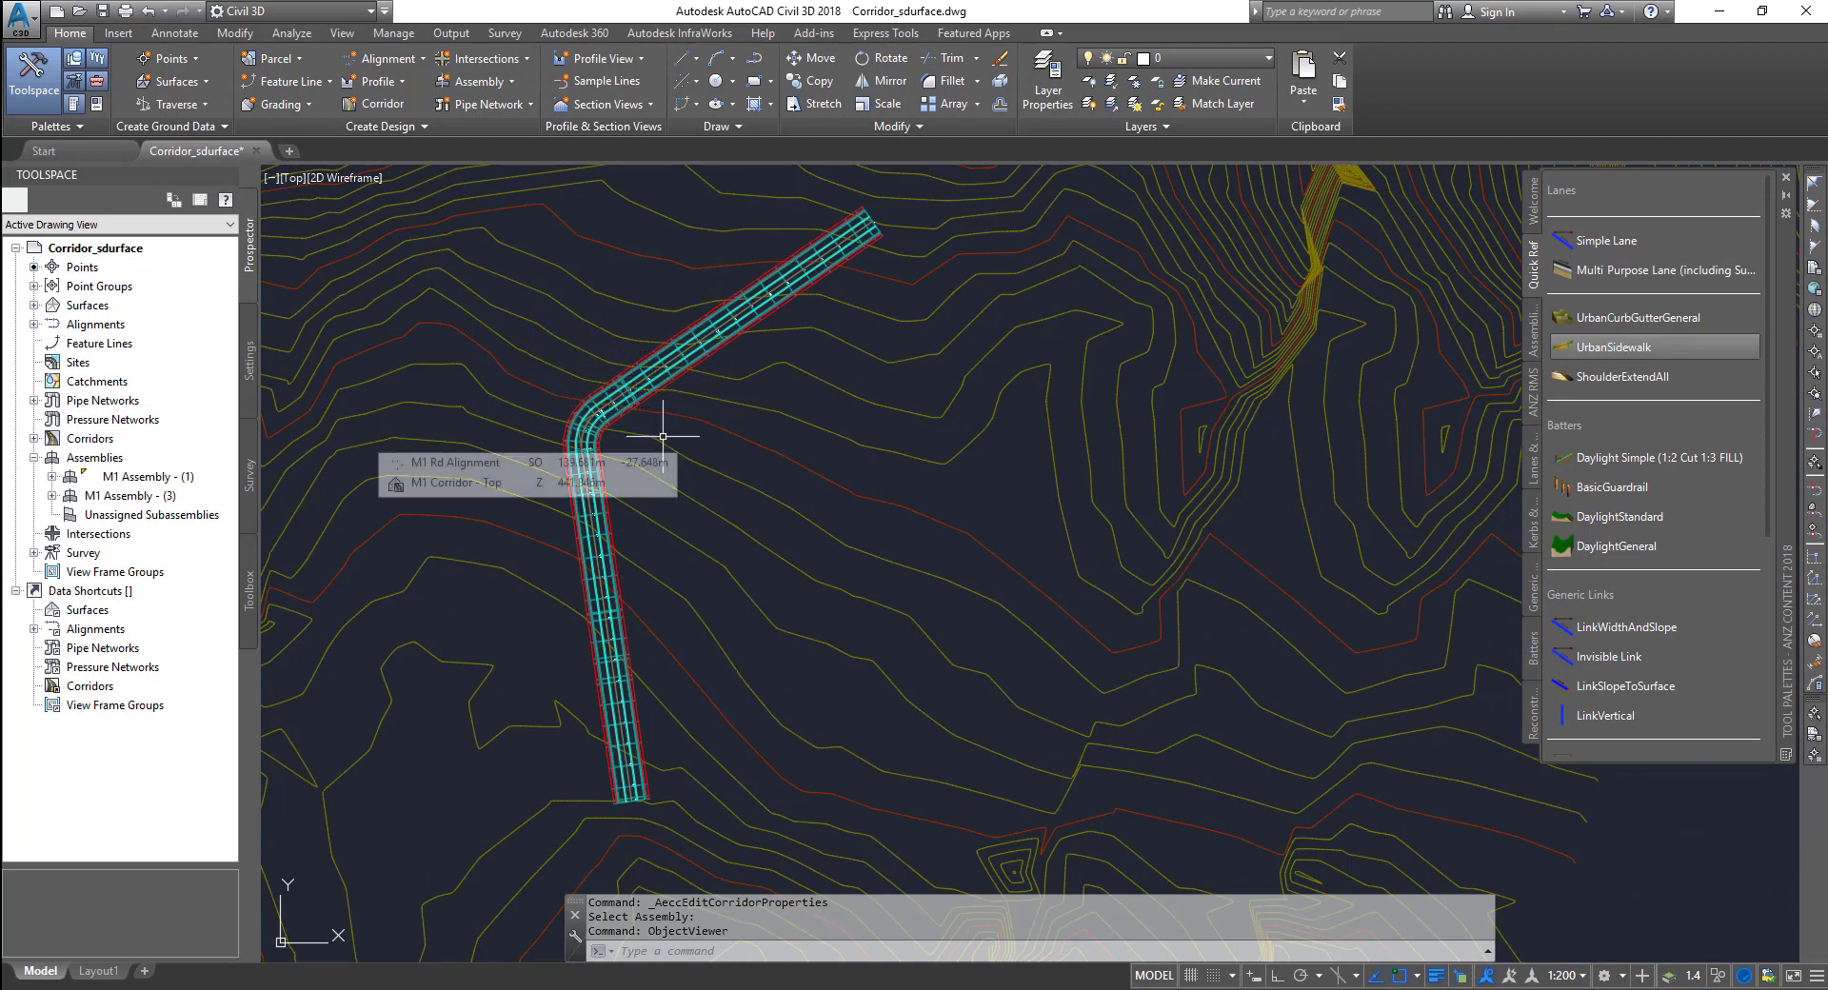
pyautogui.scroll(-2, 661, 438)
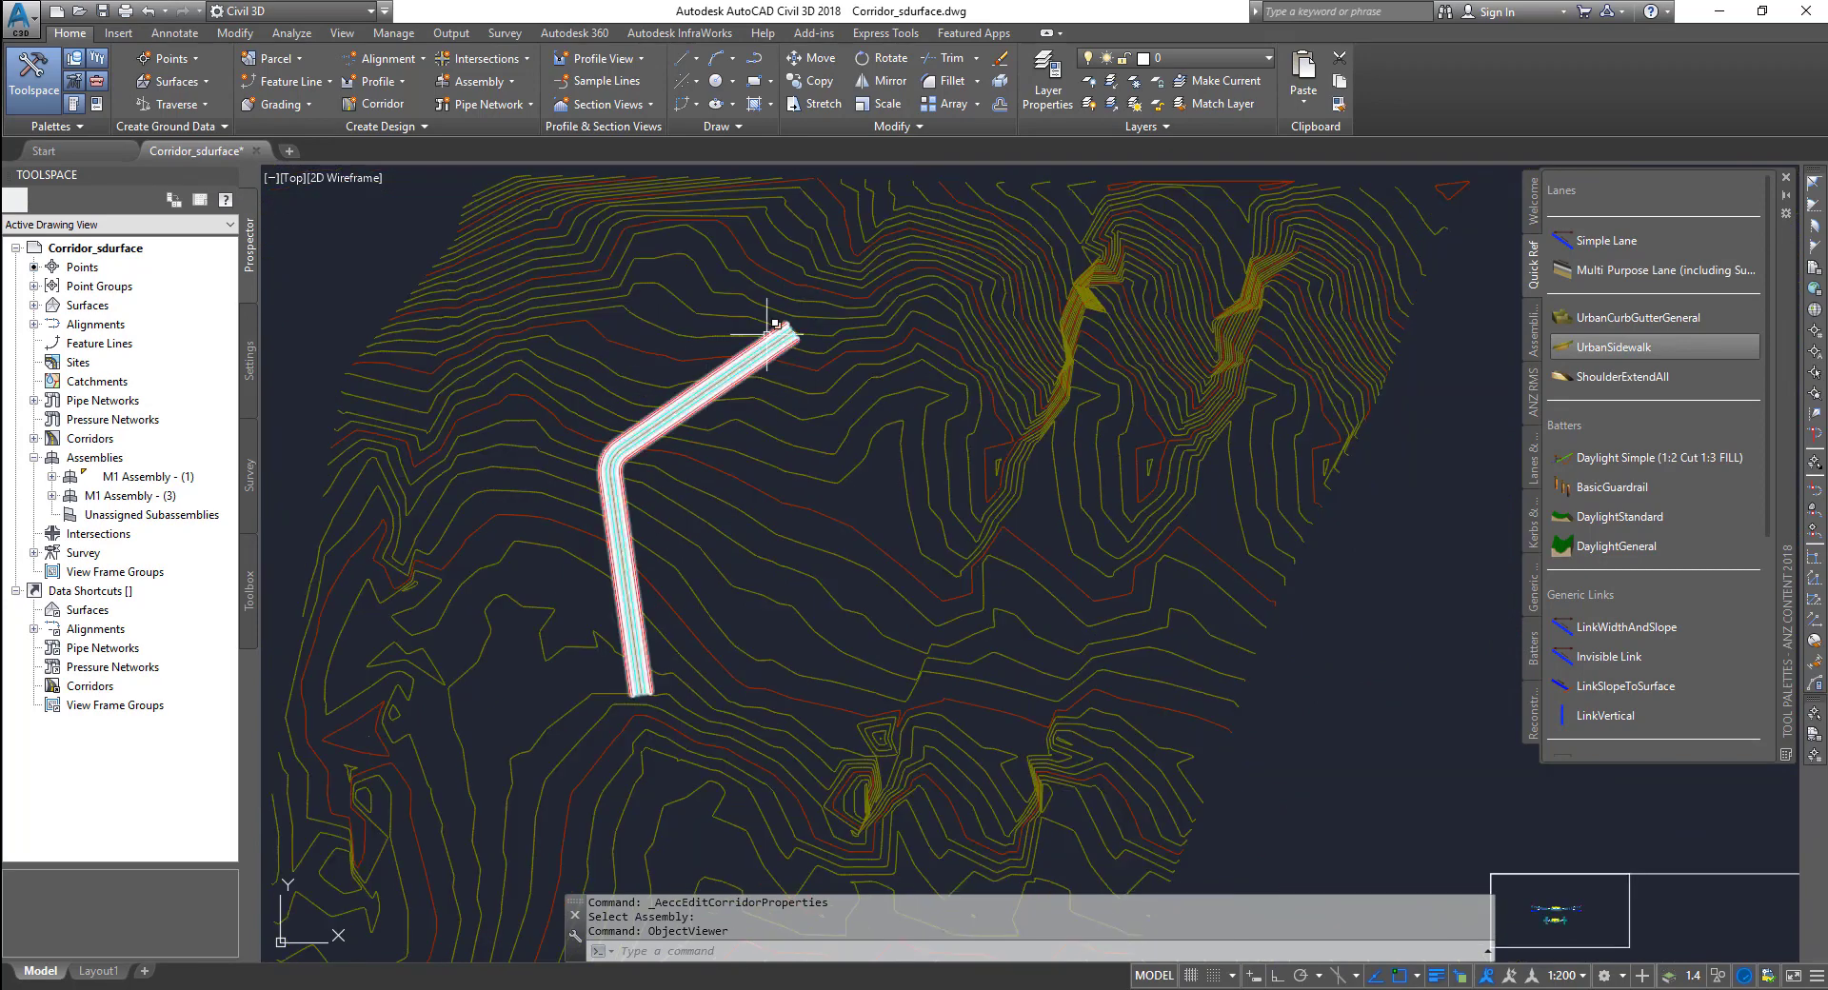
pyautogui.click(747, 362)
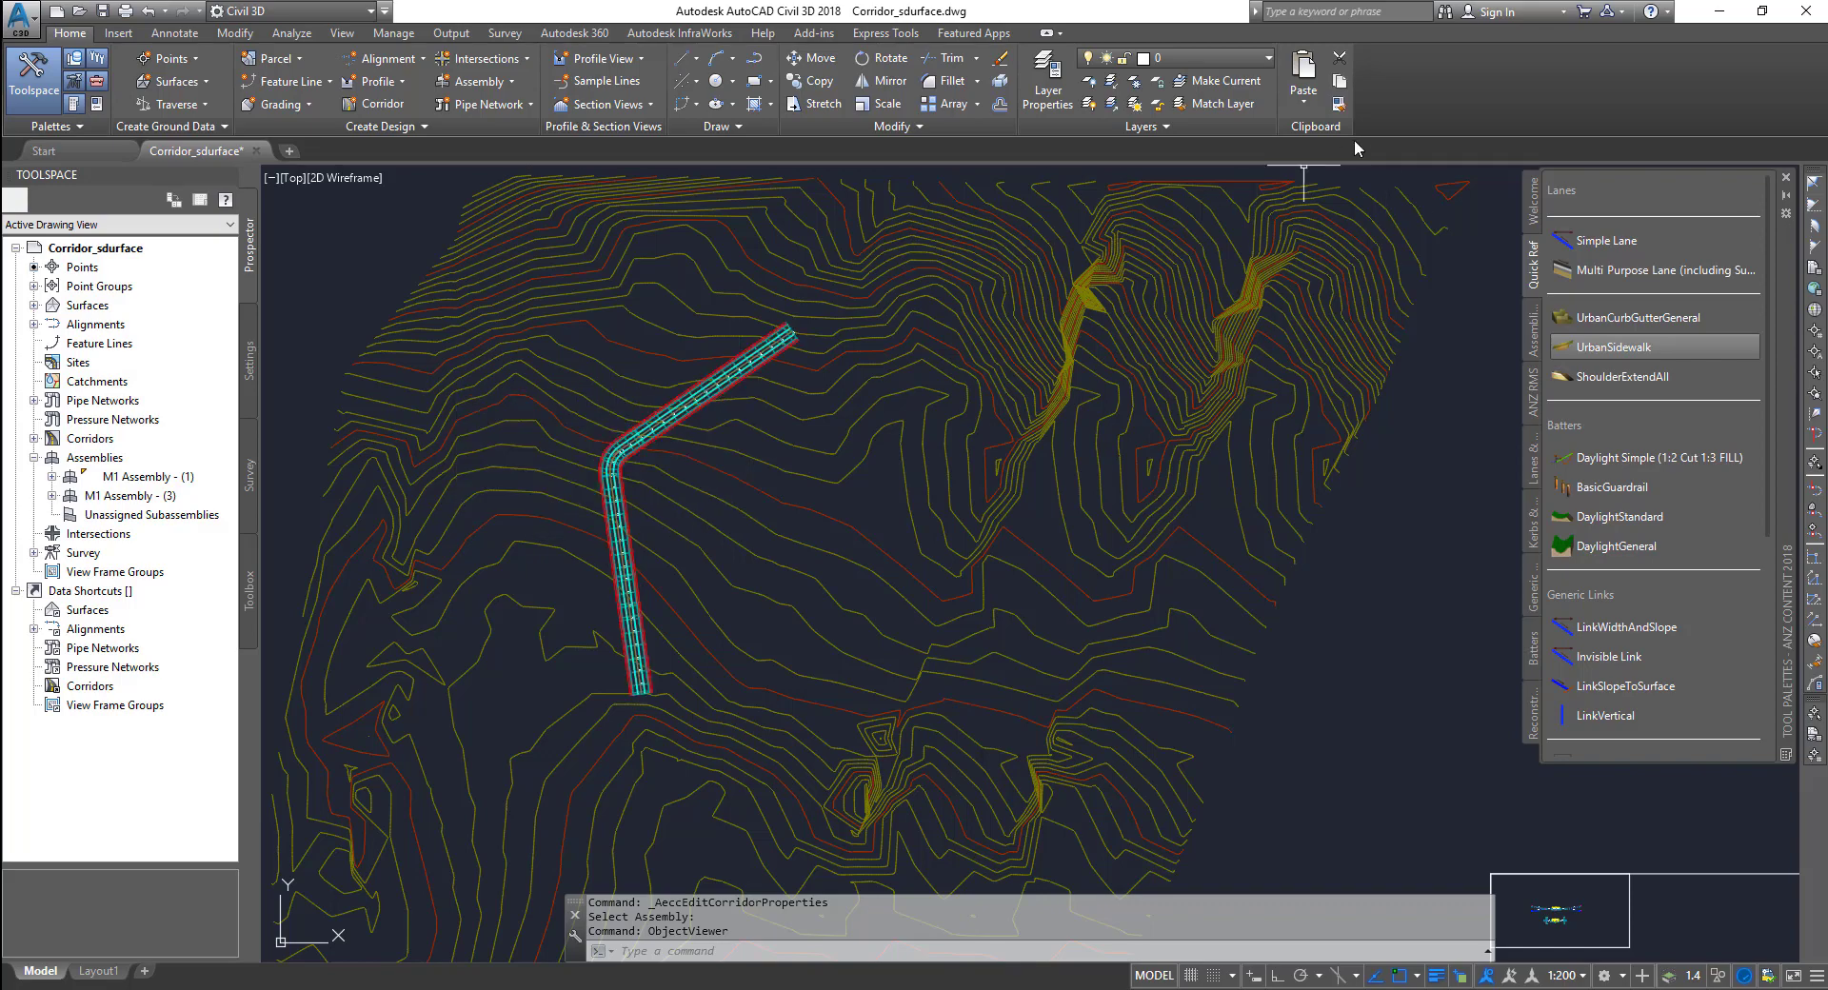